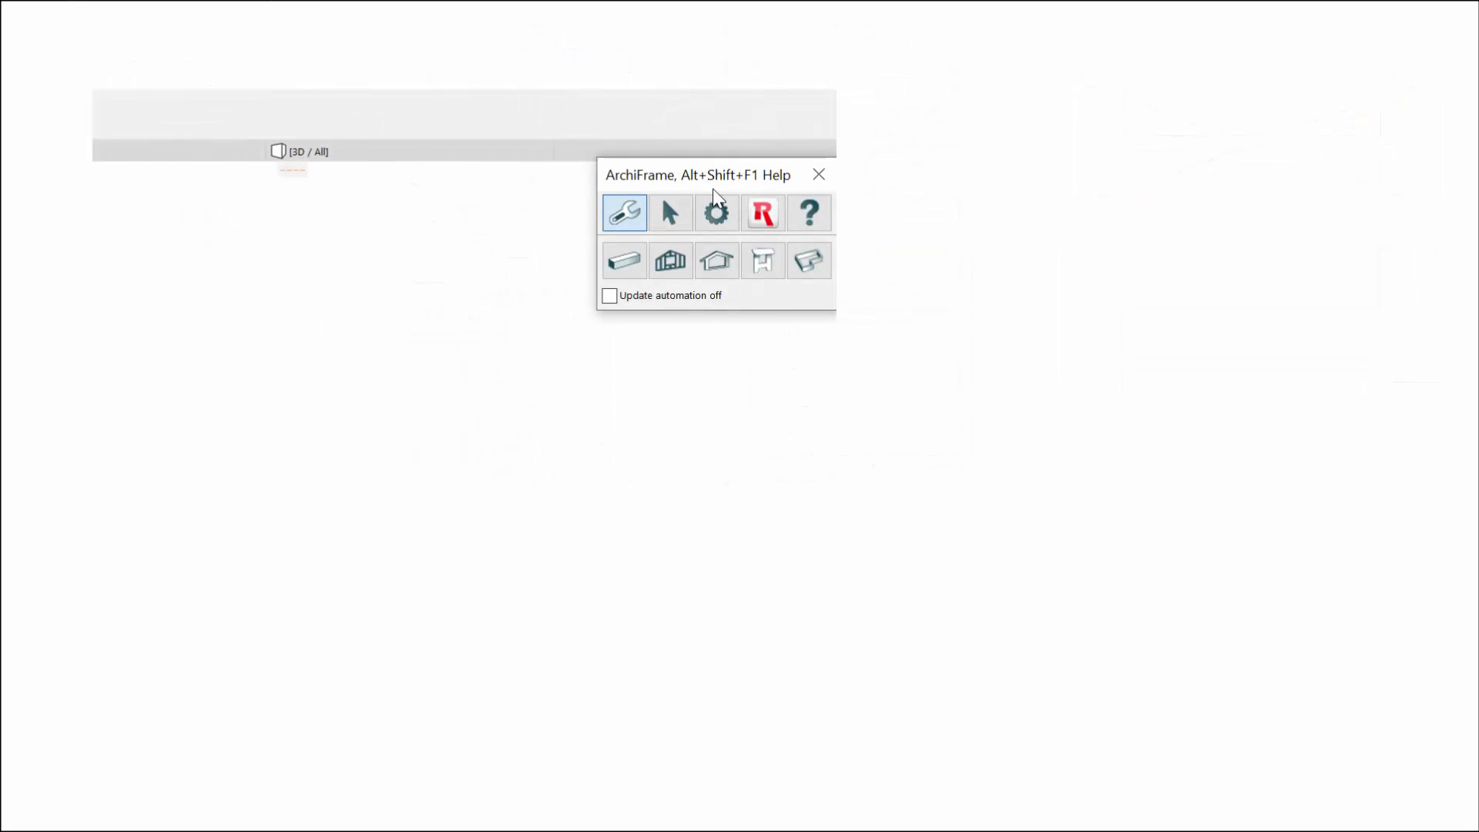
Open the ArchiFrame settings, and open ArchiFrameBlocksChanges.xml from the user-specific data folder in Notepad++
click(717, 212)
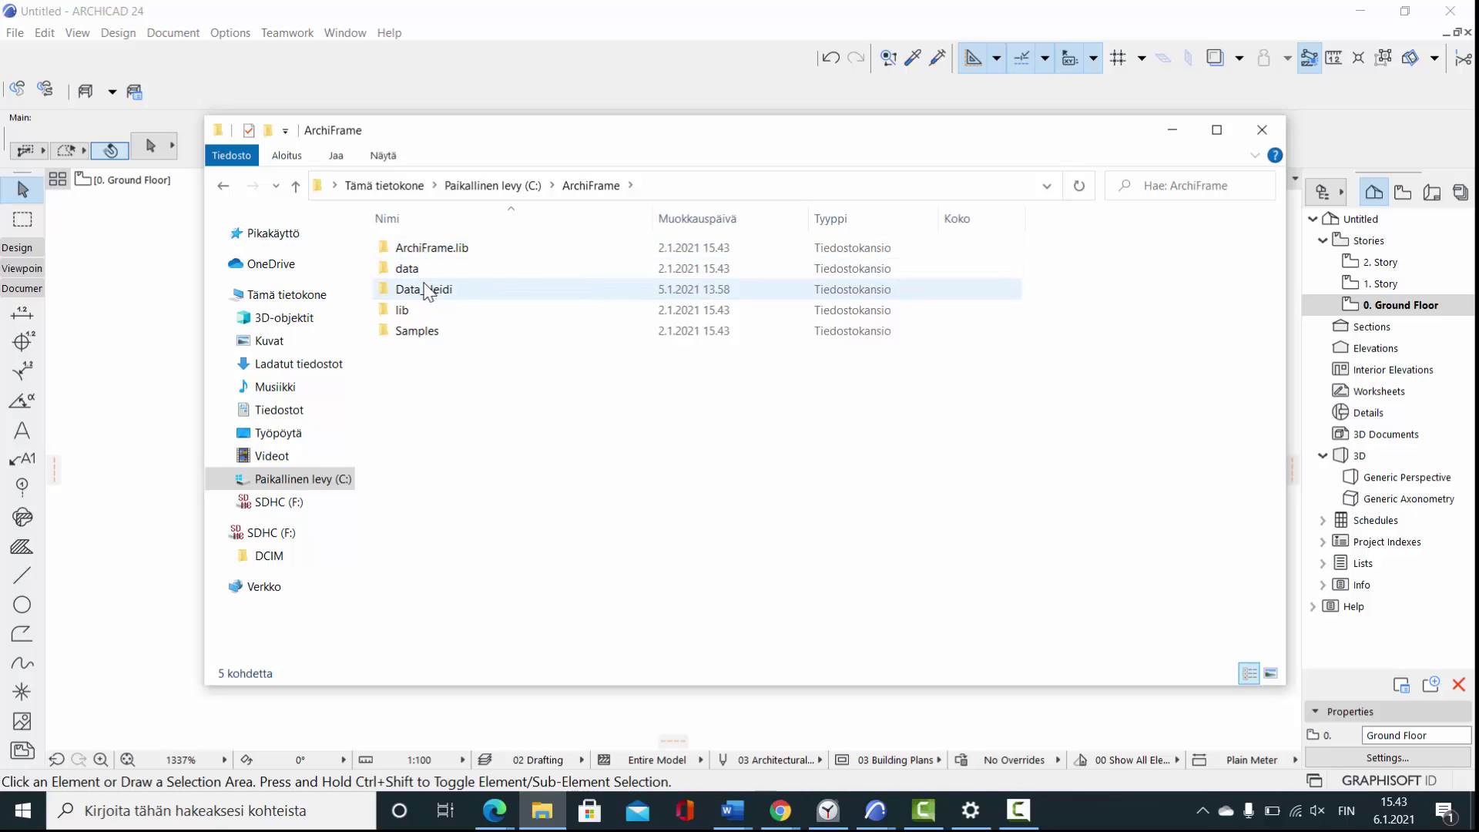
double_click(429, 290)
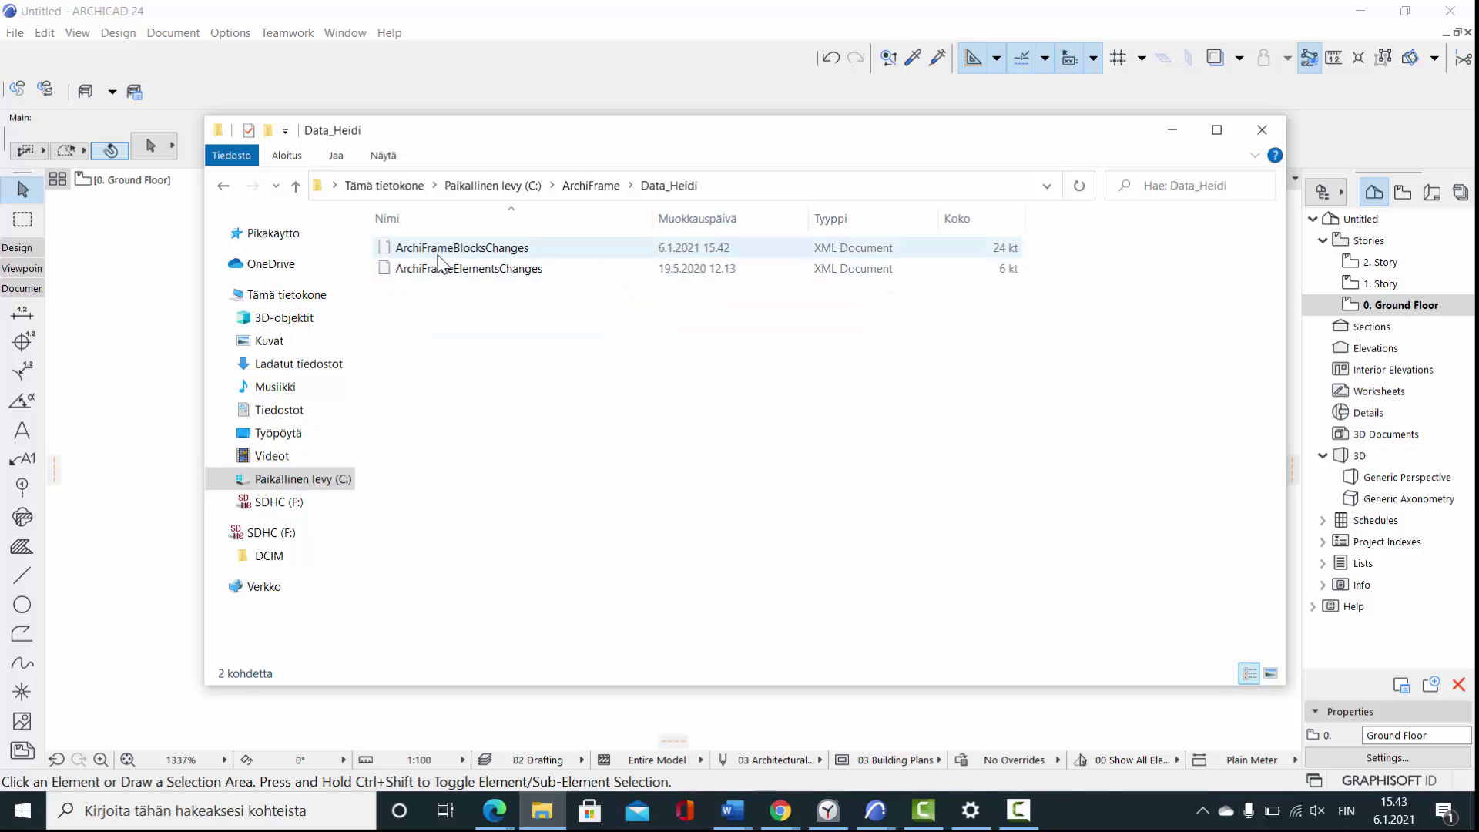
right_click(439, 254)
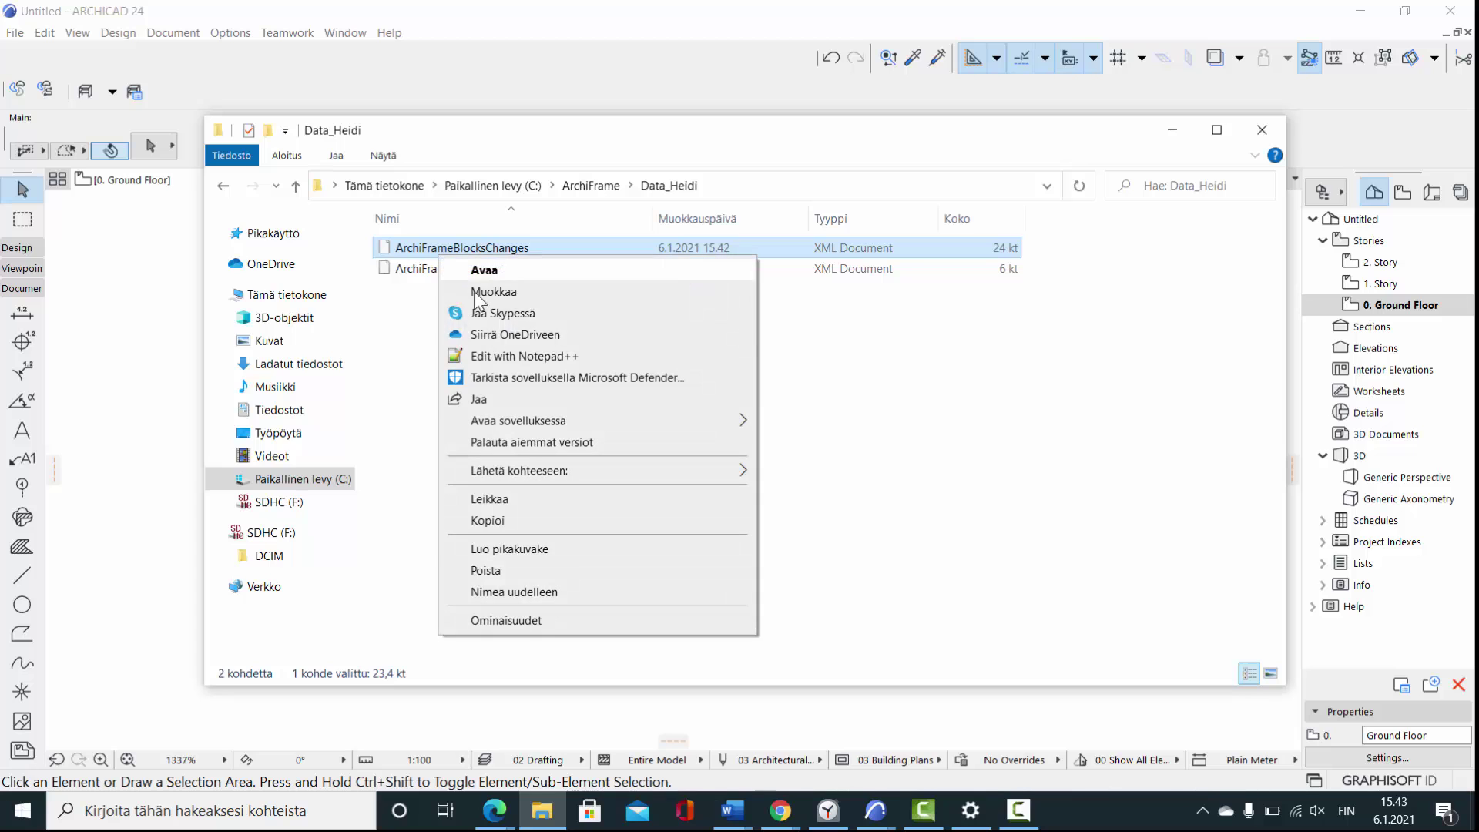
click(483, 359)
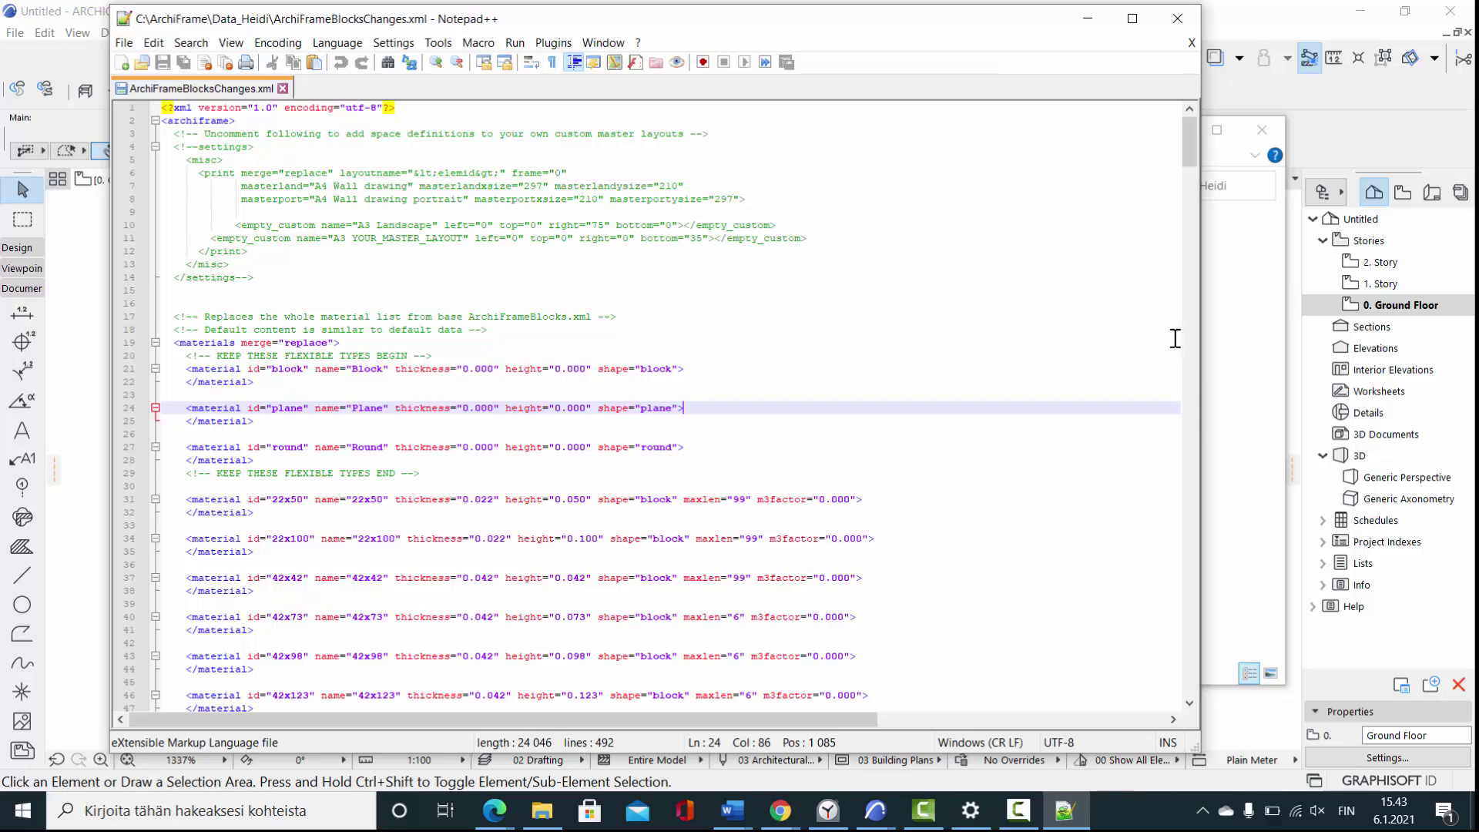
Look up the template change files in the ArchiFrame Samples\Data_Yours_BASE_own folder
click(1263, 352)
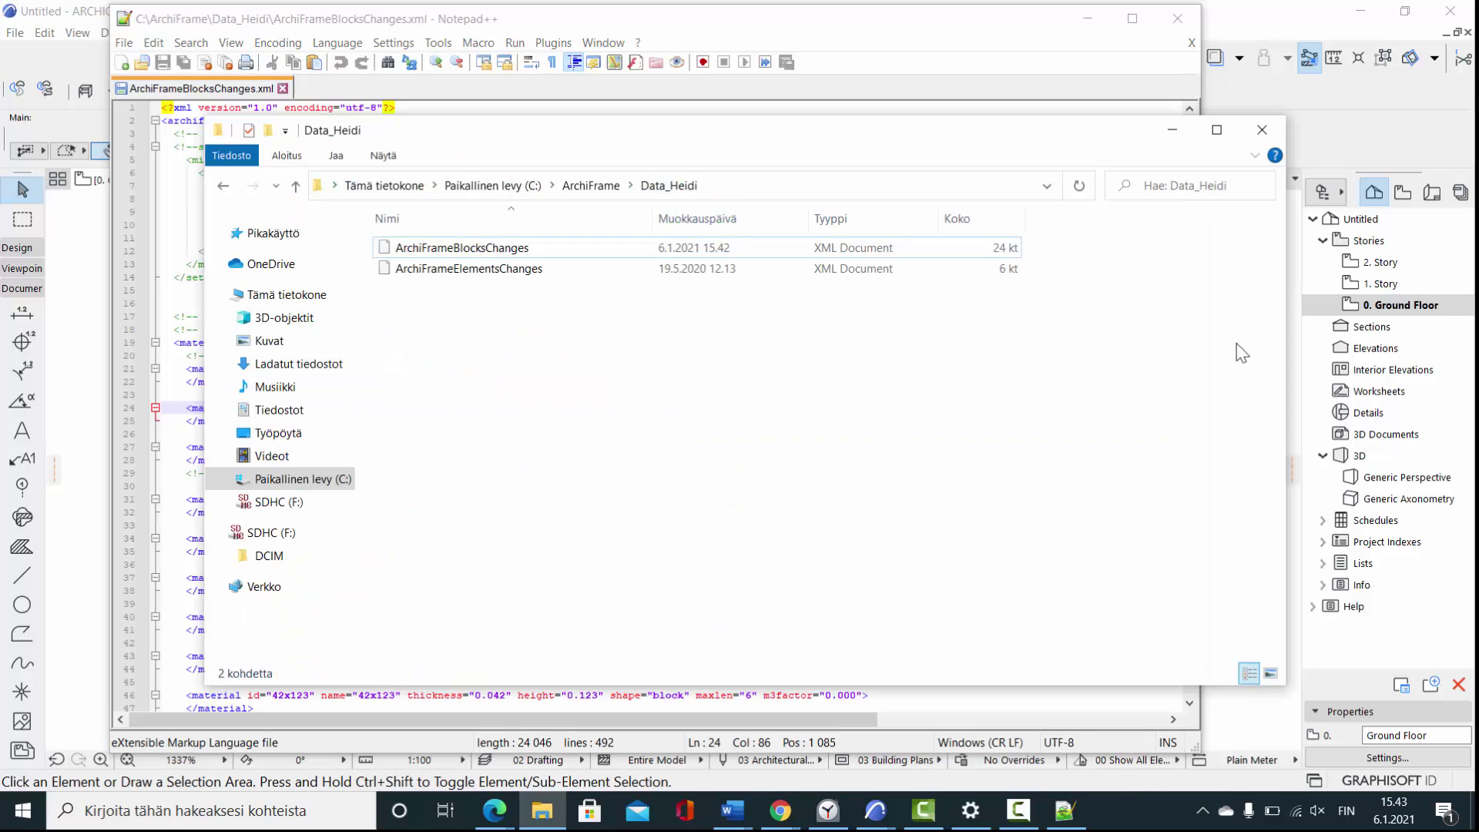
click(593, 186)
double_click(447, 331)
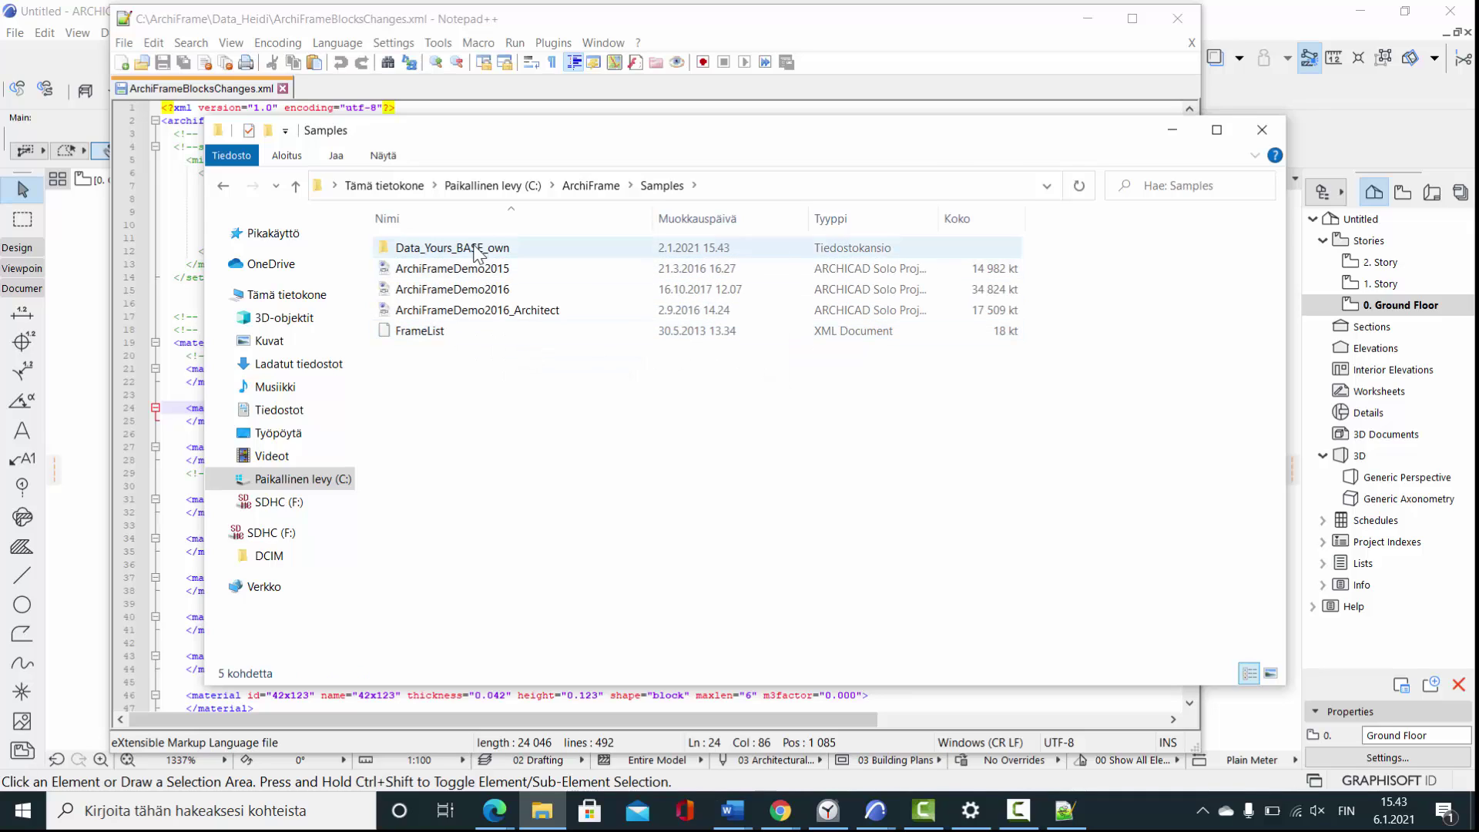
double_click(439, 248)
click(502, 254)
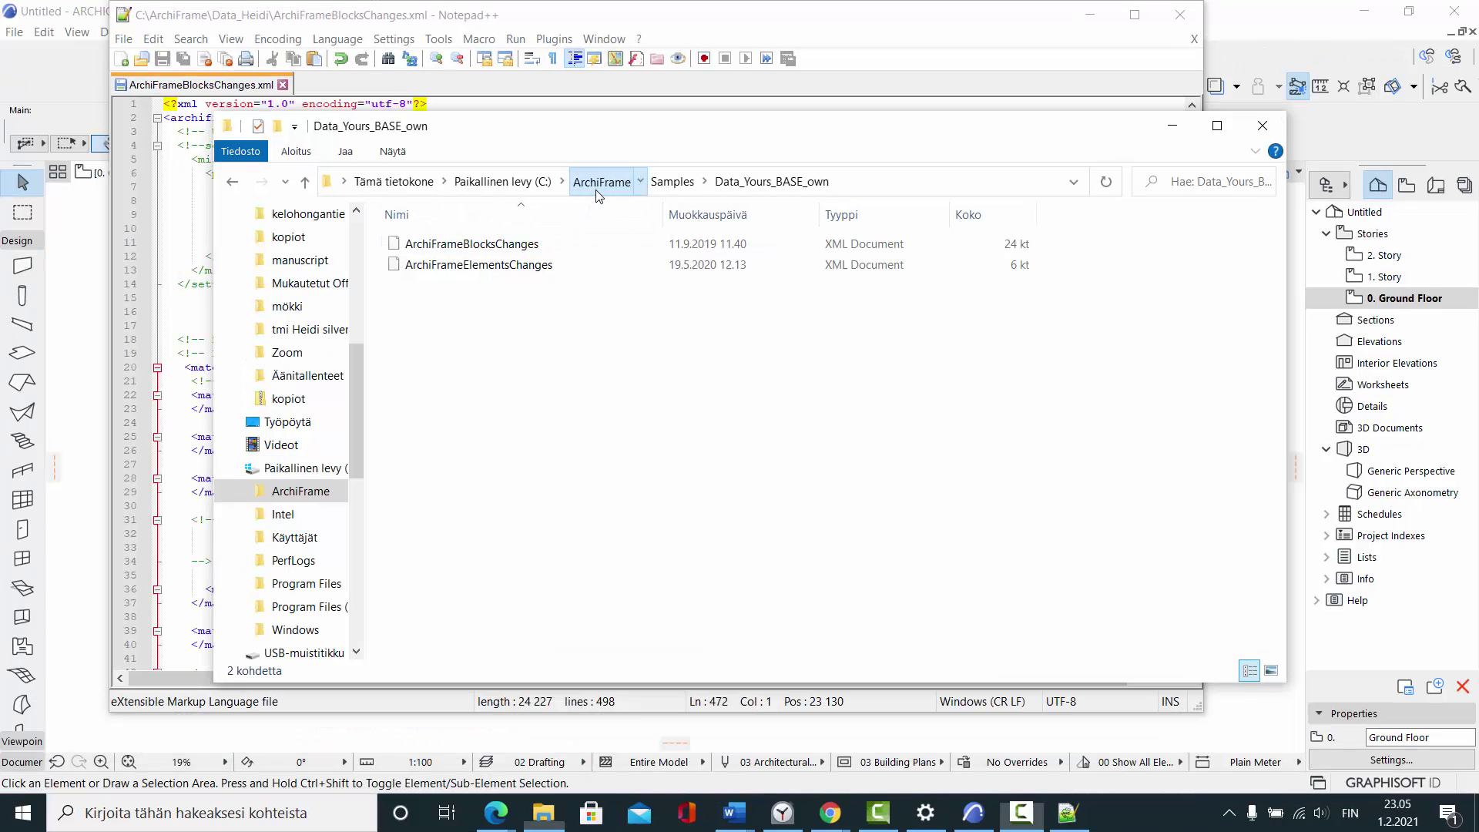
Open ArchiFrameBlocks.xml from the ArchiFrame Data_NOR folder in Notepad++
click(599, 182)
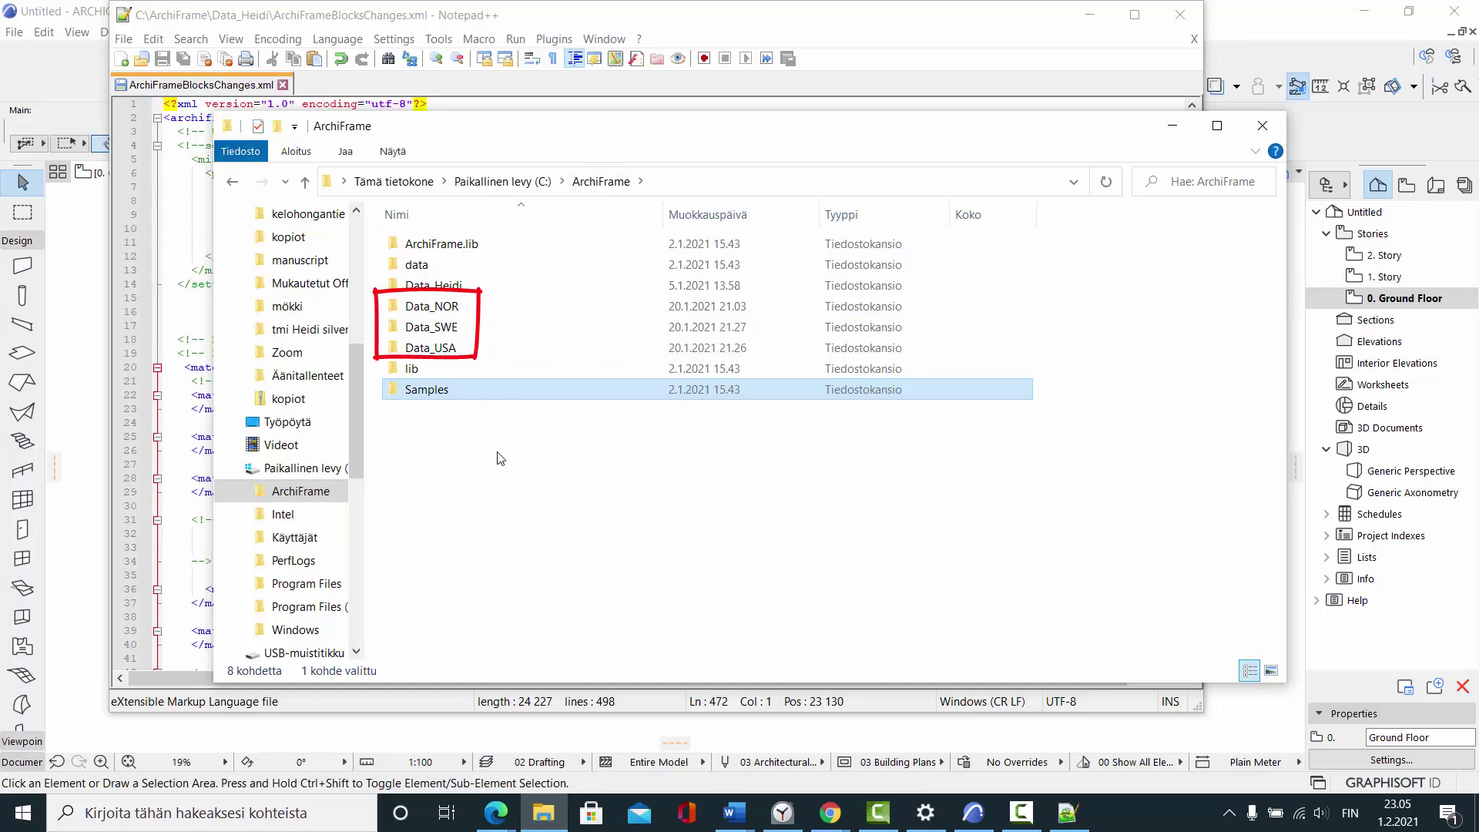
click(461, 311)
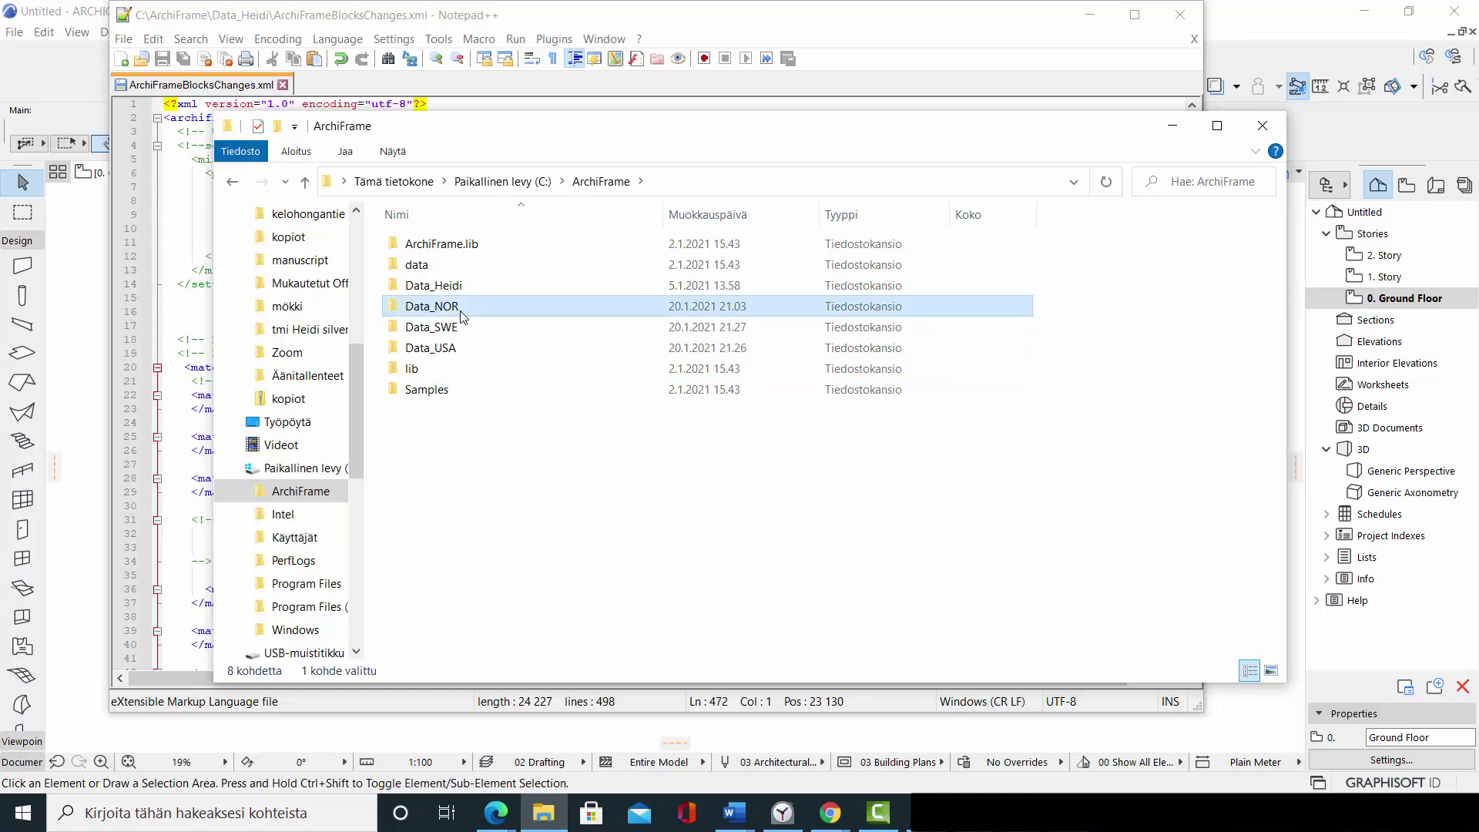
double_click(463, 312)
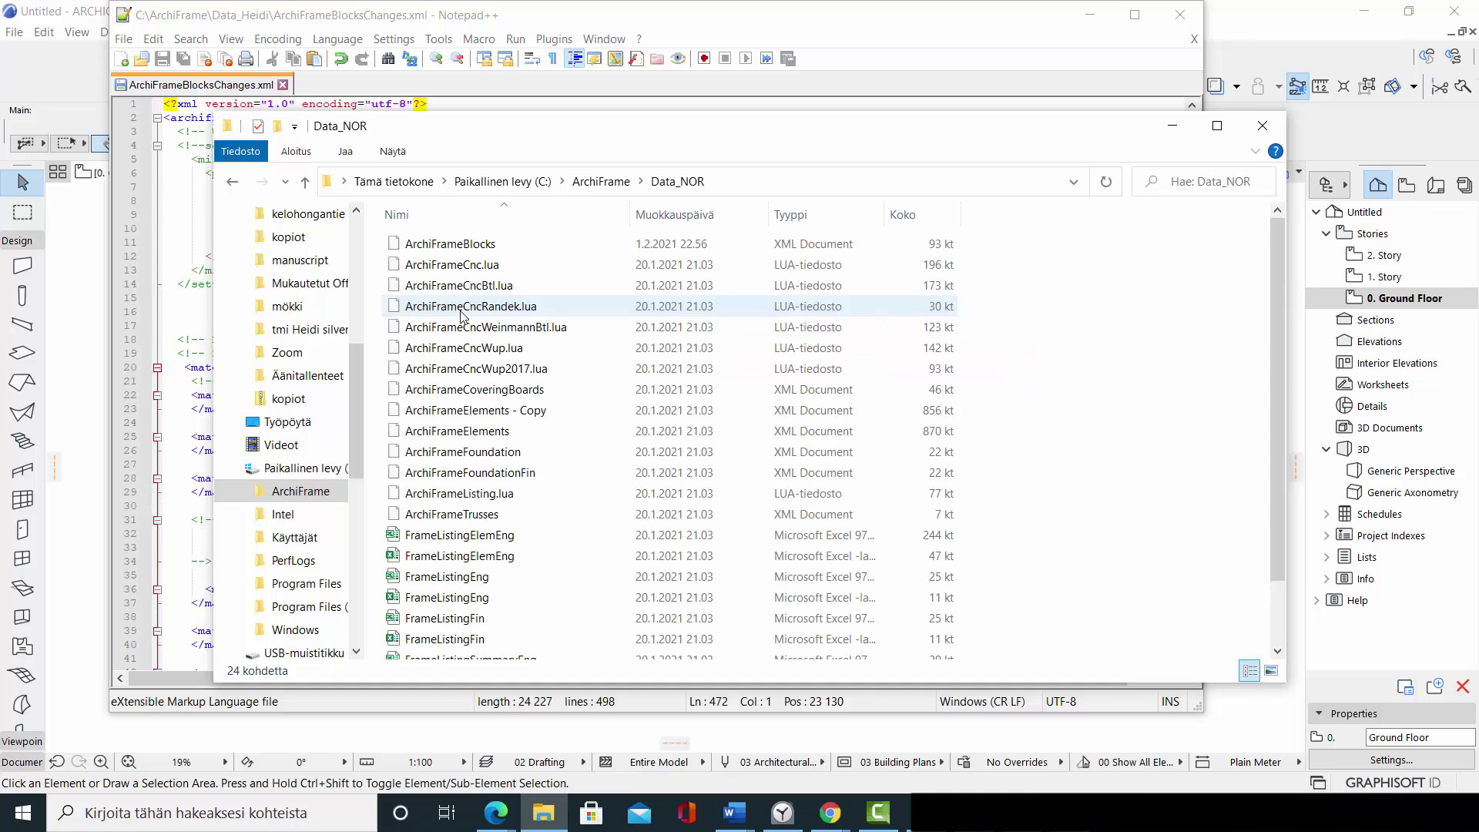
click(476, 245)
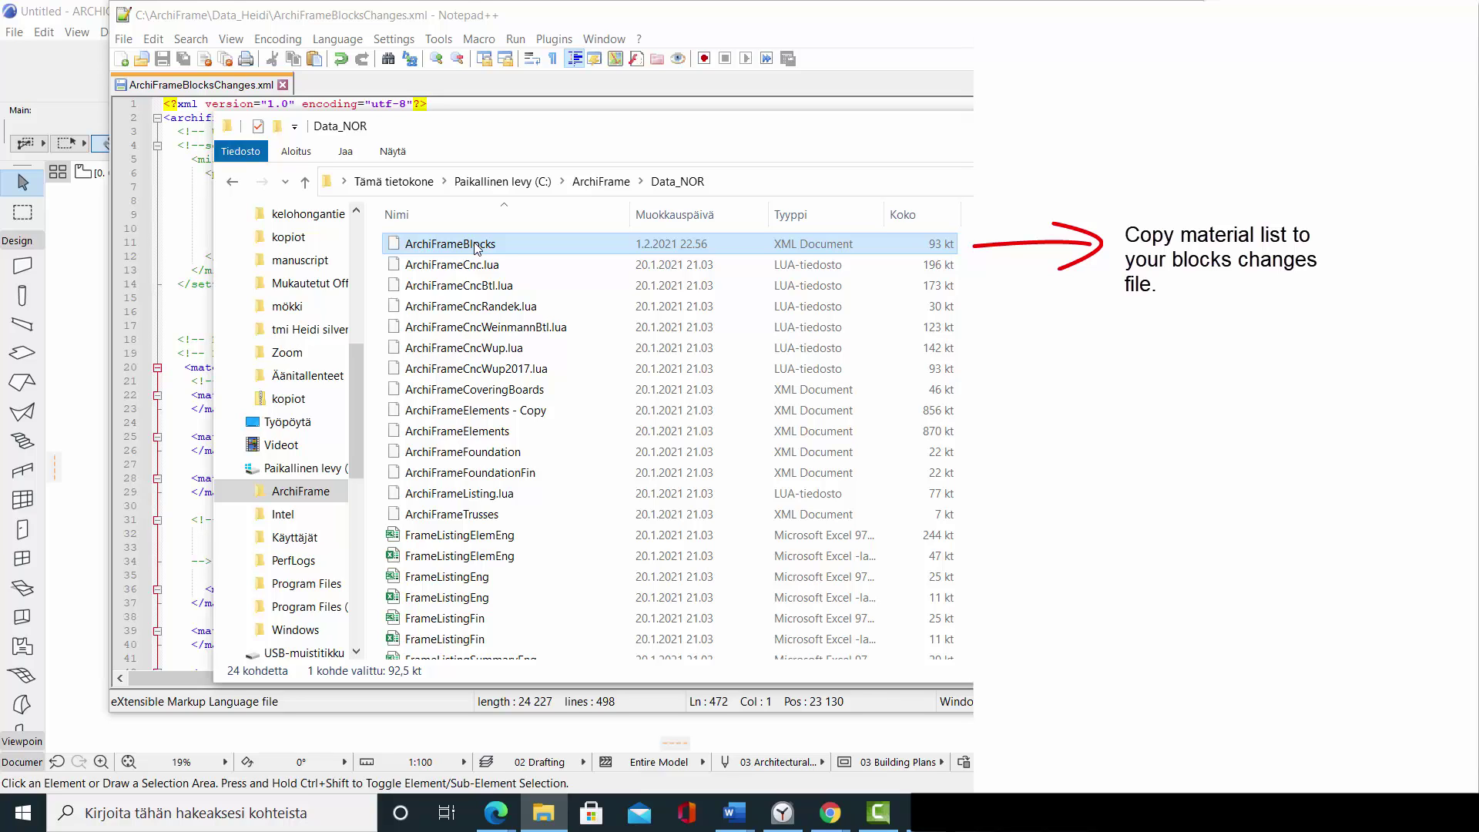
right_click(475, 246)
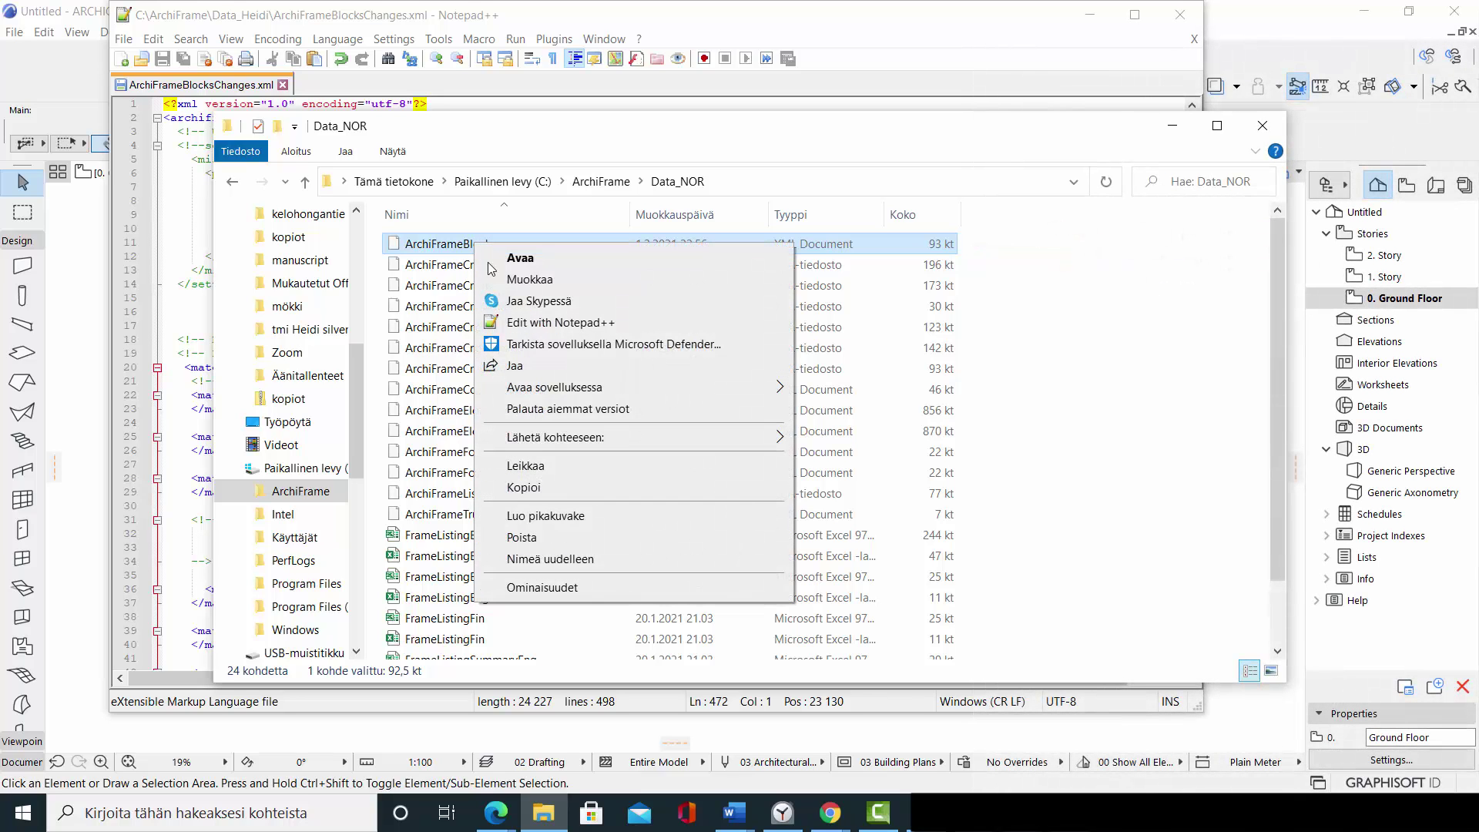
click(525, 323)
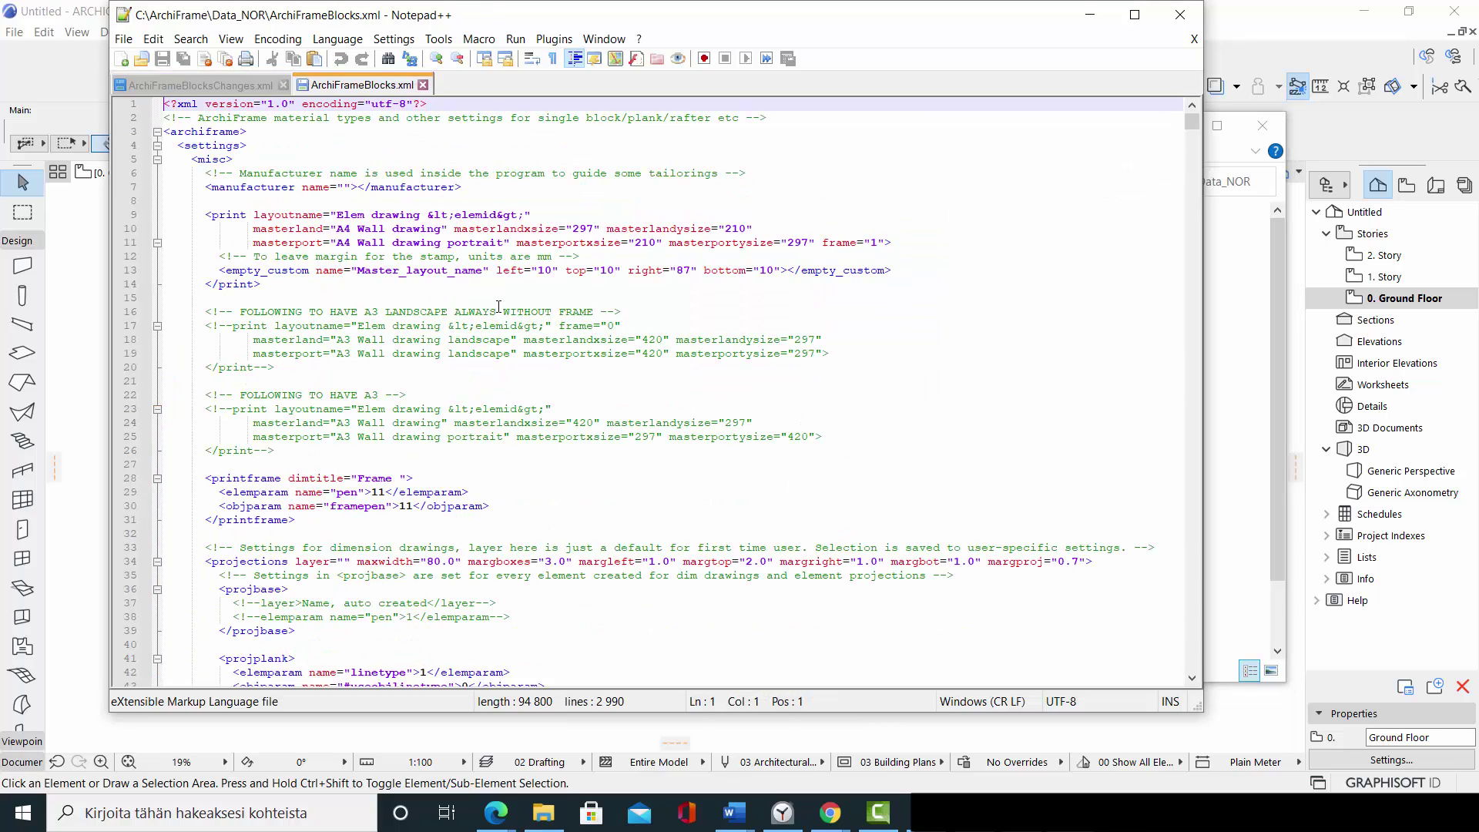
Find the materials section in ArchiFrameBlocks.xml and copy its material definitions from UTV-28x170 through the last one
key(ctrl+f)
key(Return)
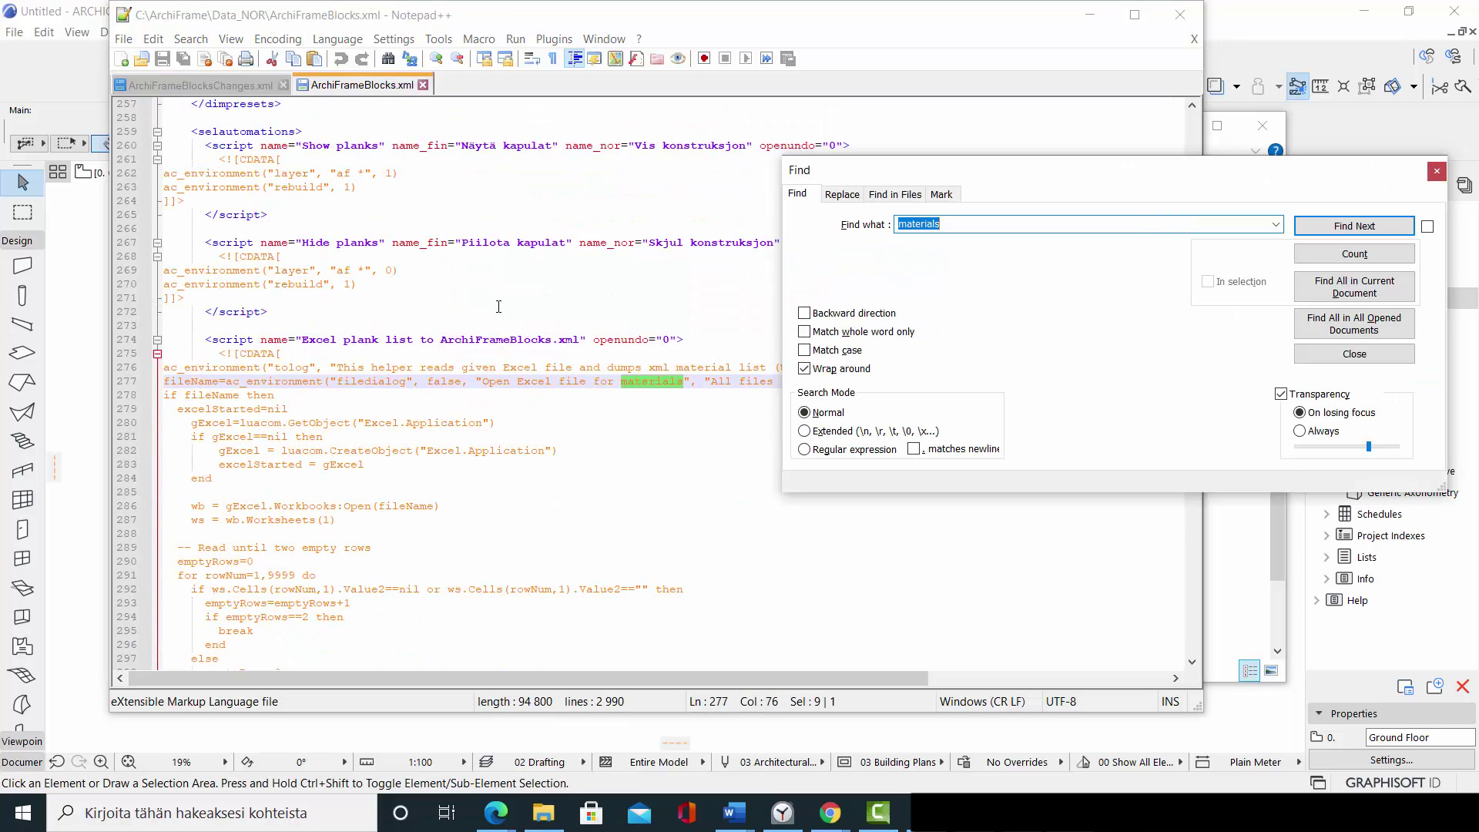
key(Return)
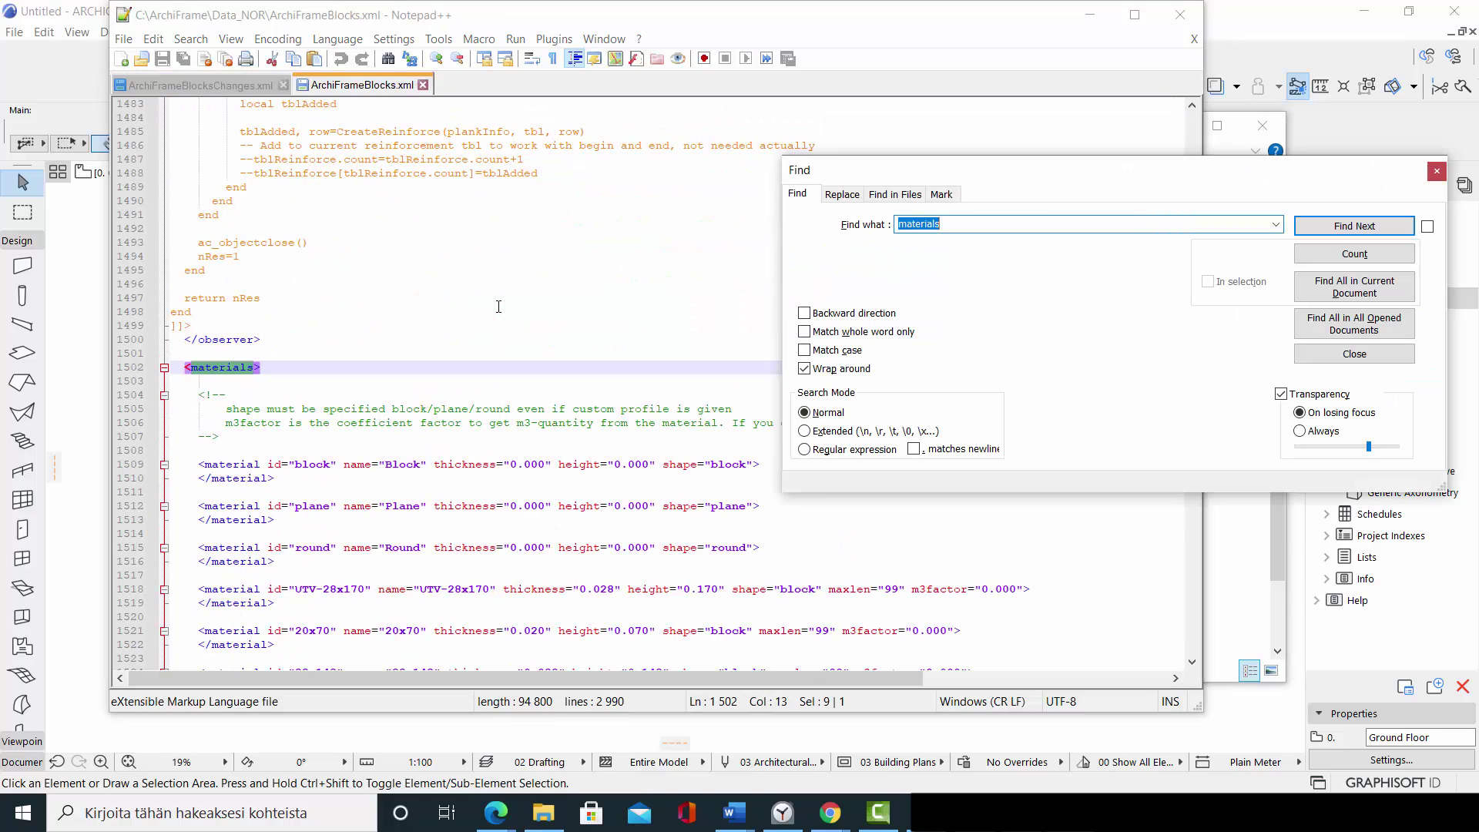
click(1435, 173)
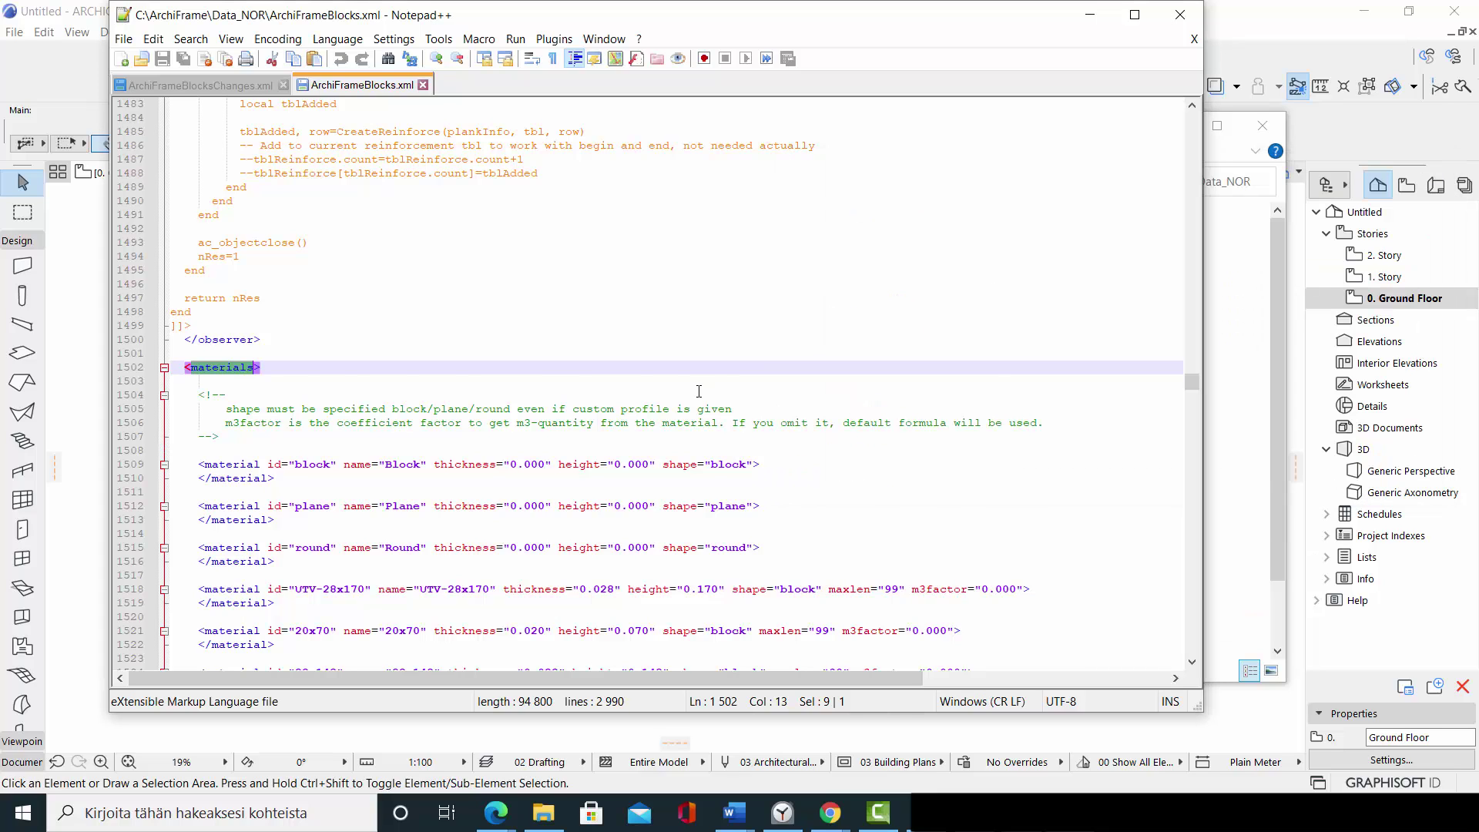
scroll(698, 392, down, 2)
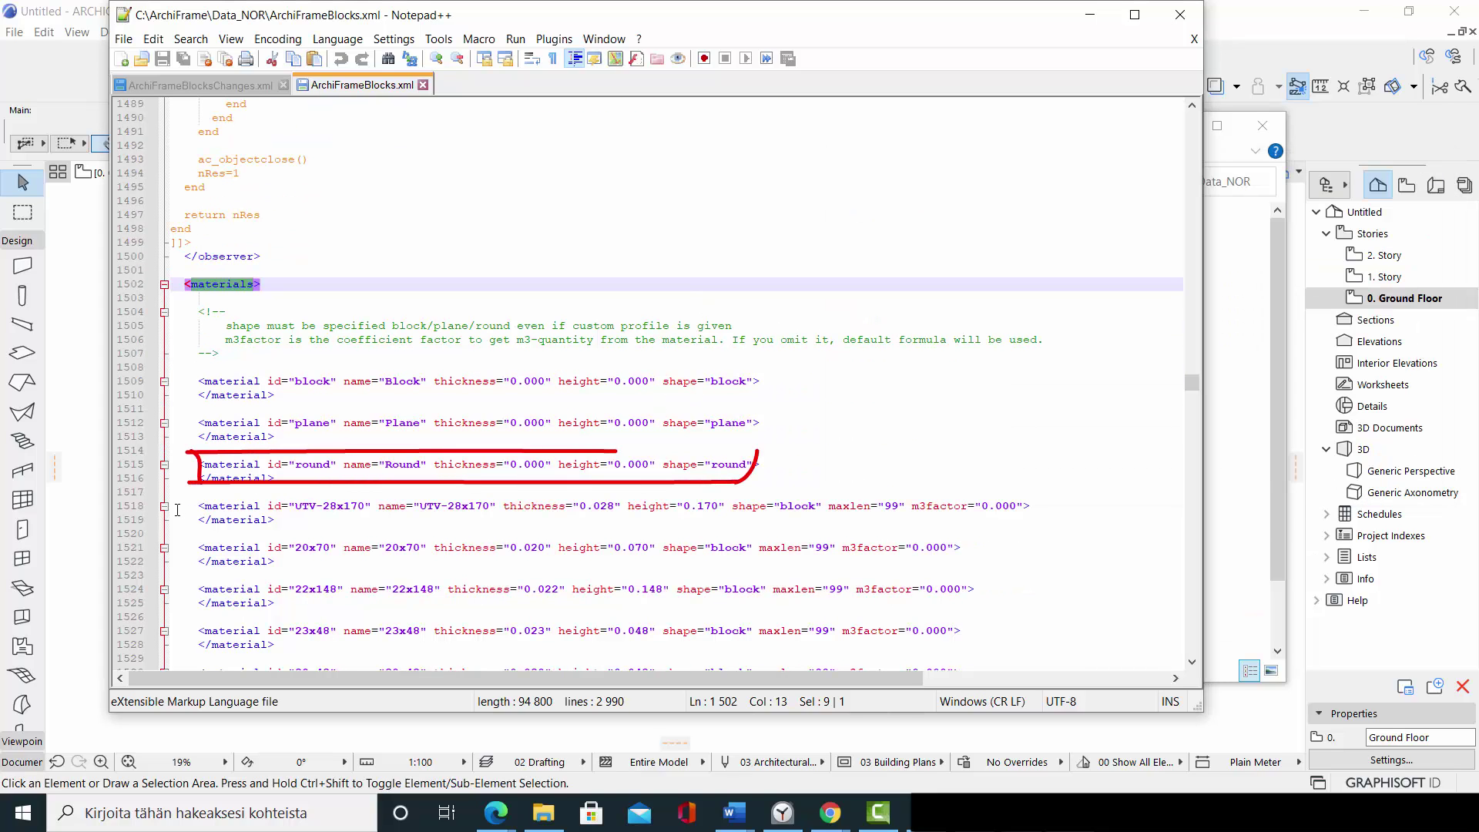
drag(174, 508, 281, 198)
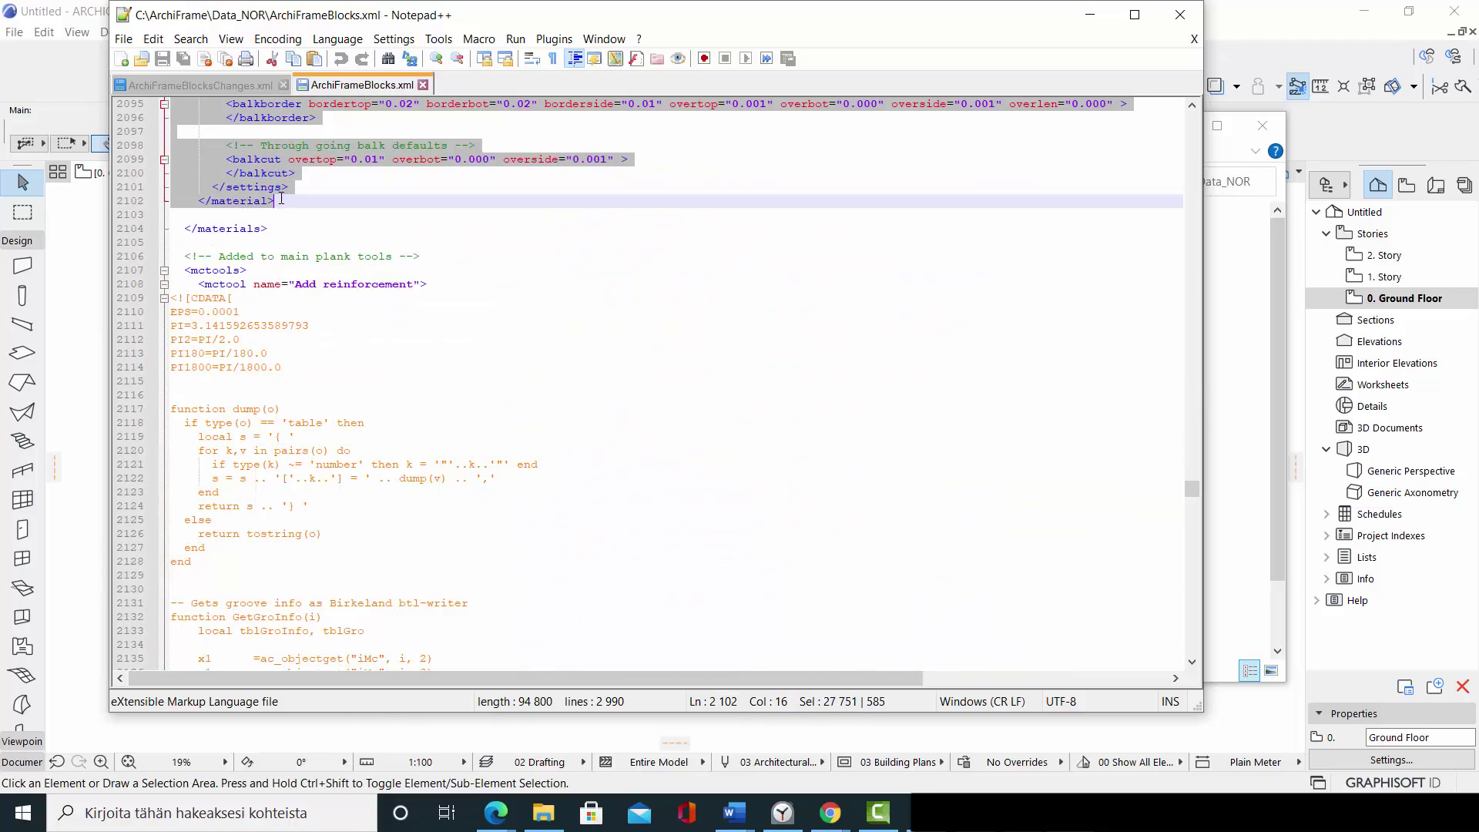
key(ctrl+c)
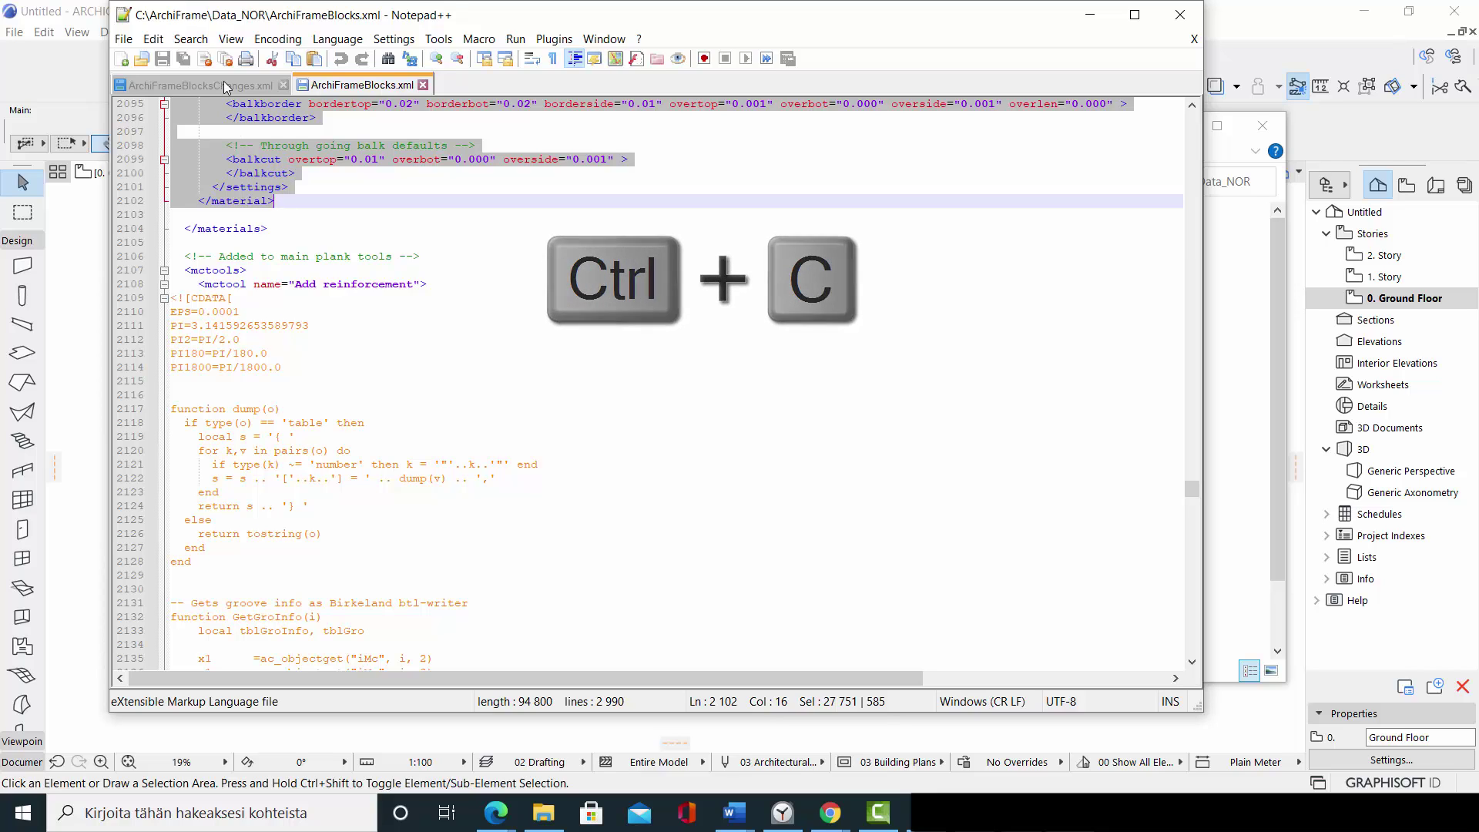
Delete the unneeded material definitions through COVER DECO2 in ArchiFrameBlocksChanges.xml, keeping the flexible types, 22x50 and I 300
click(227, 84)
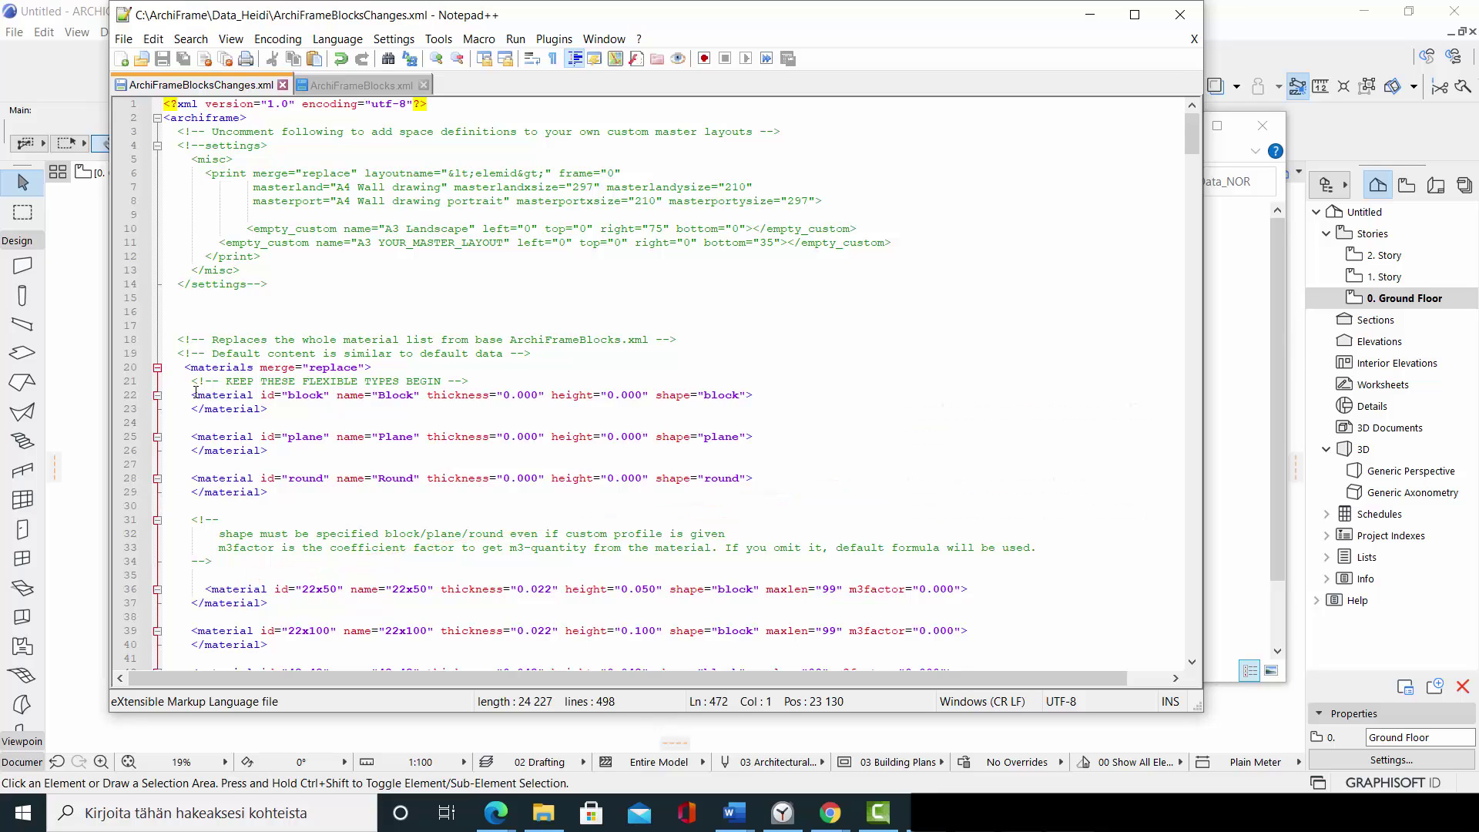
click(206, 590)
drag(209, 592, 319, 324)
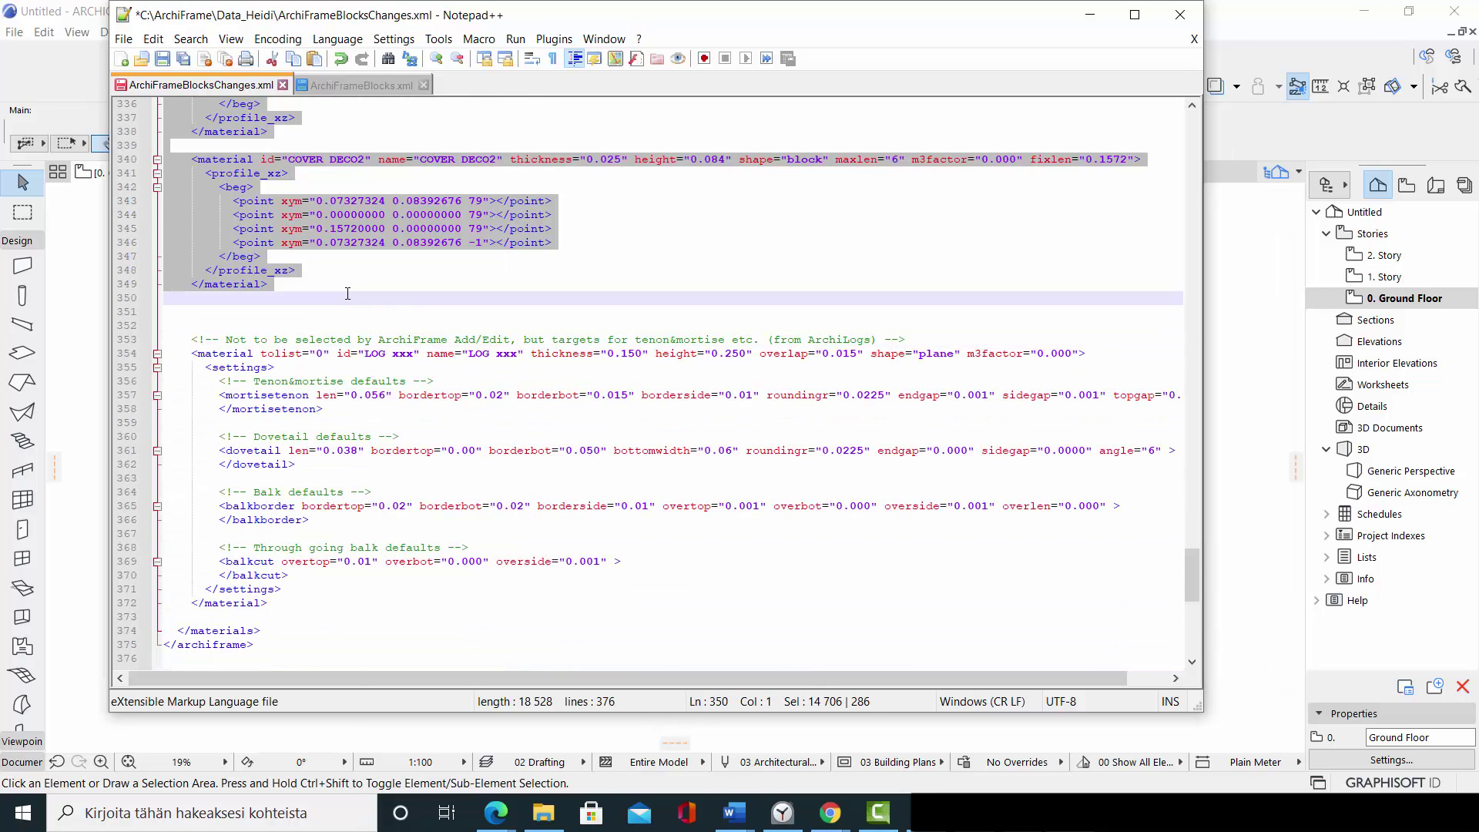
key(Delete)
Change both the id and the name of the 22x50 material to 22x100
scroll(348, 294, up, 9)
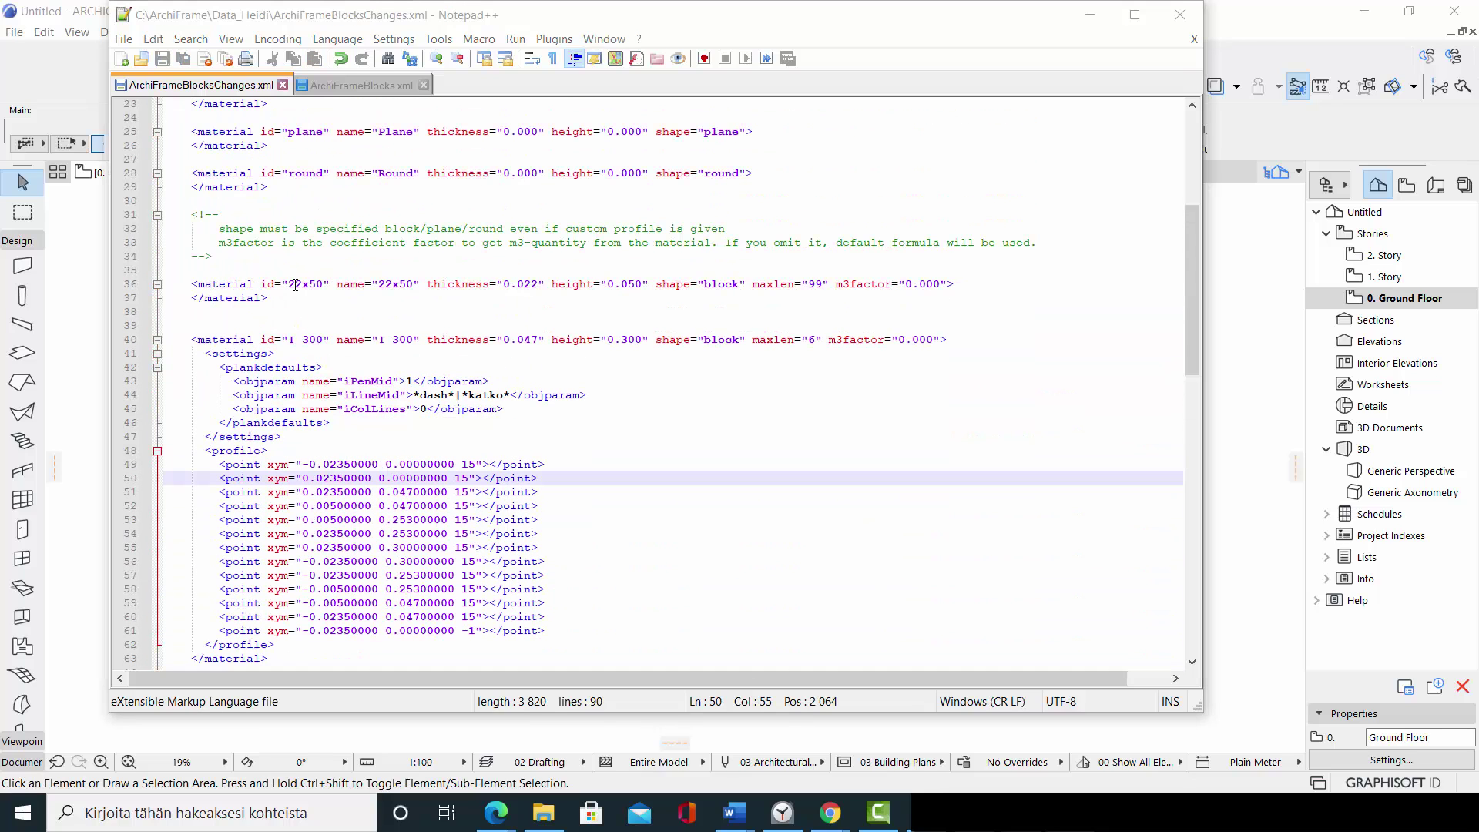
click(295, 286)
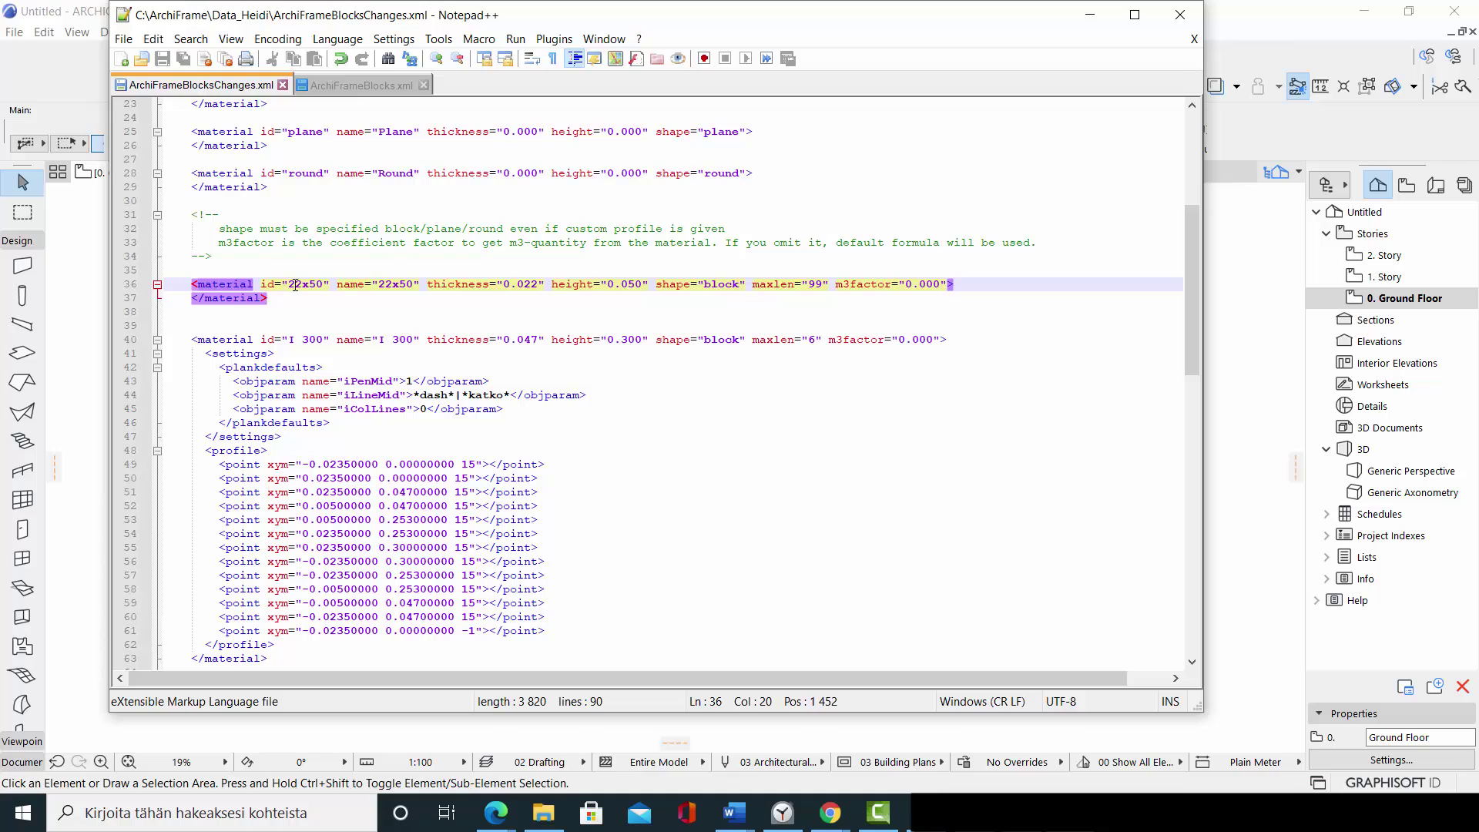
click(319, 285)
key(BackSpace)
text(10)
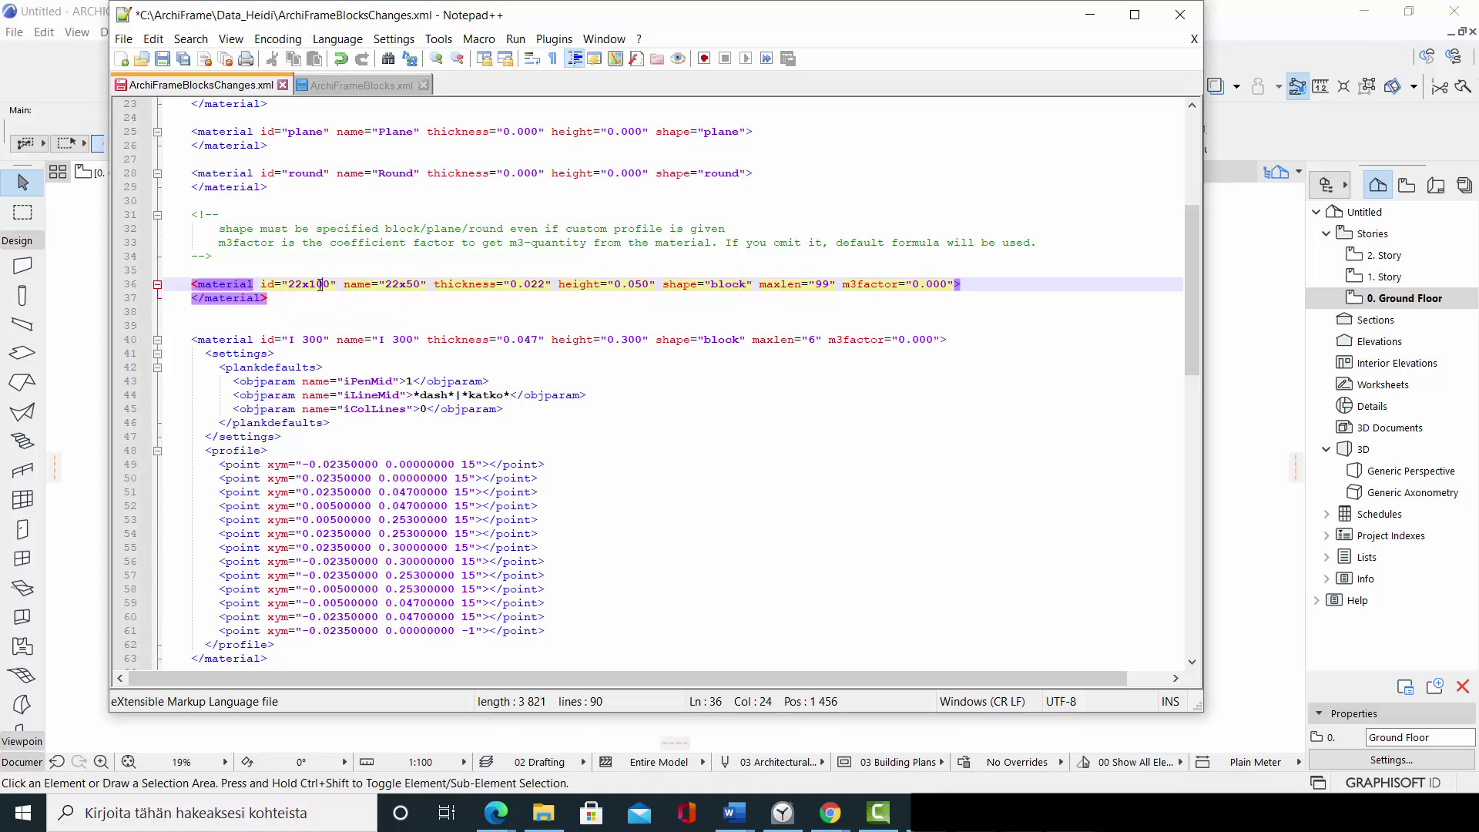
click(416, 285)
key(BackSpace)
text(10)
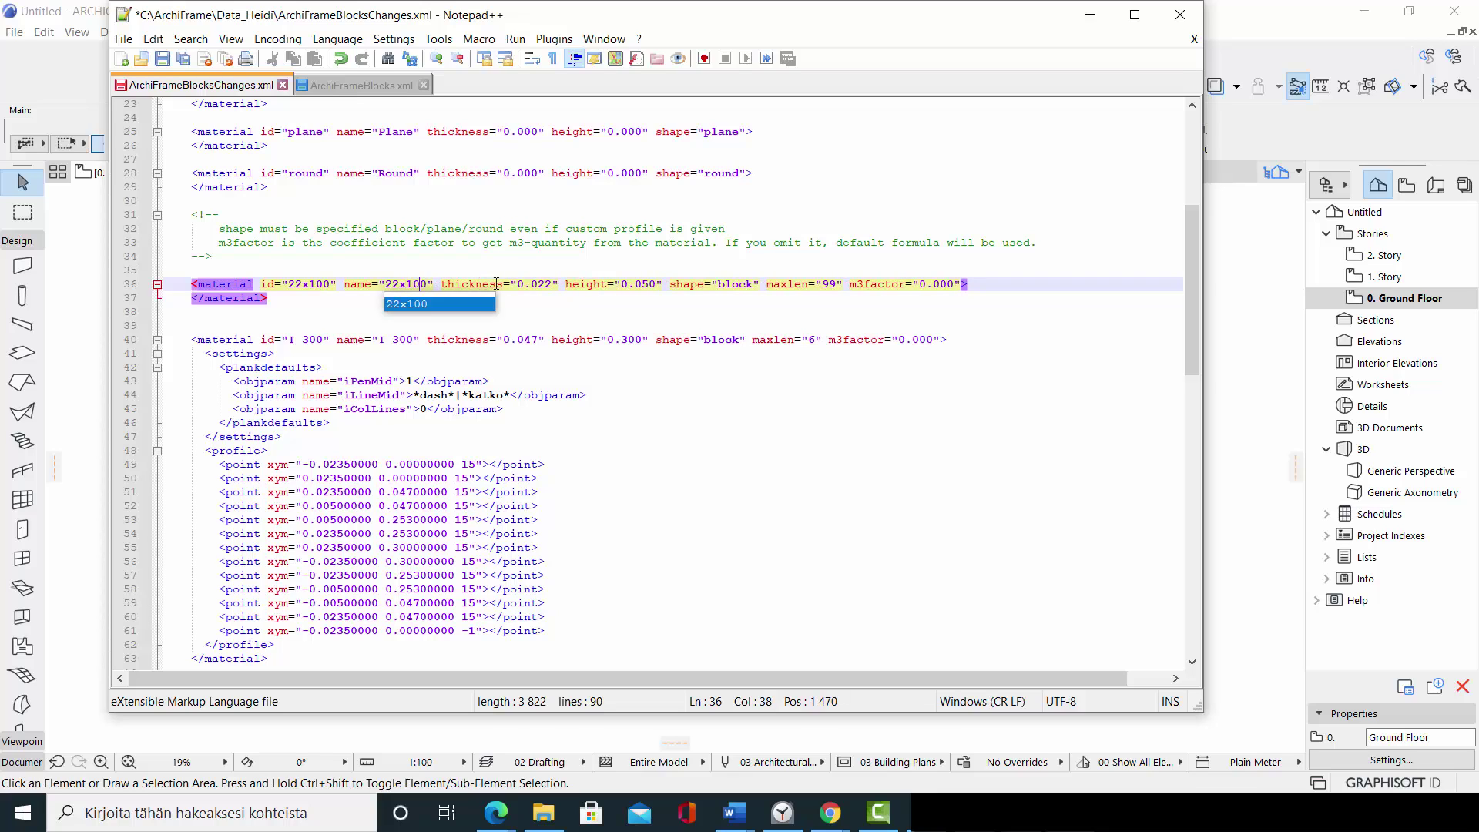
Set the 22x100 material's height to 0.100 and its maxlen to 6
click(649, 284)
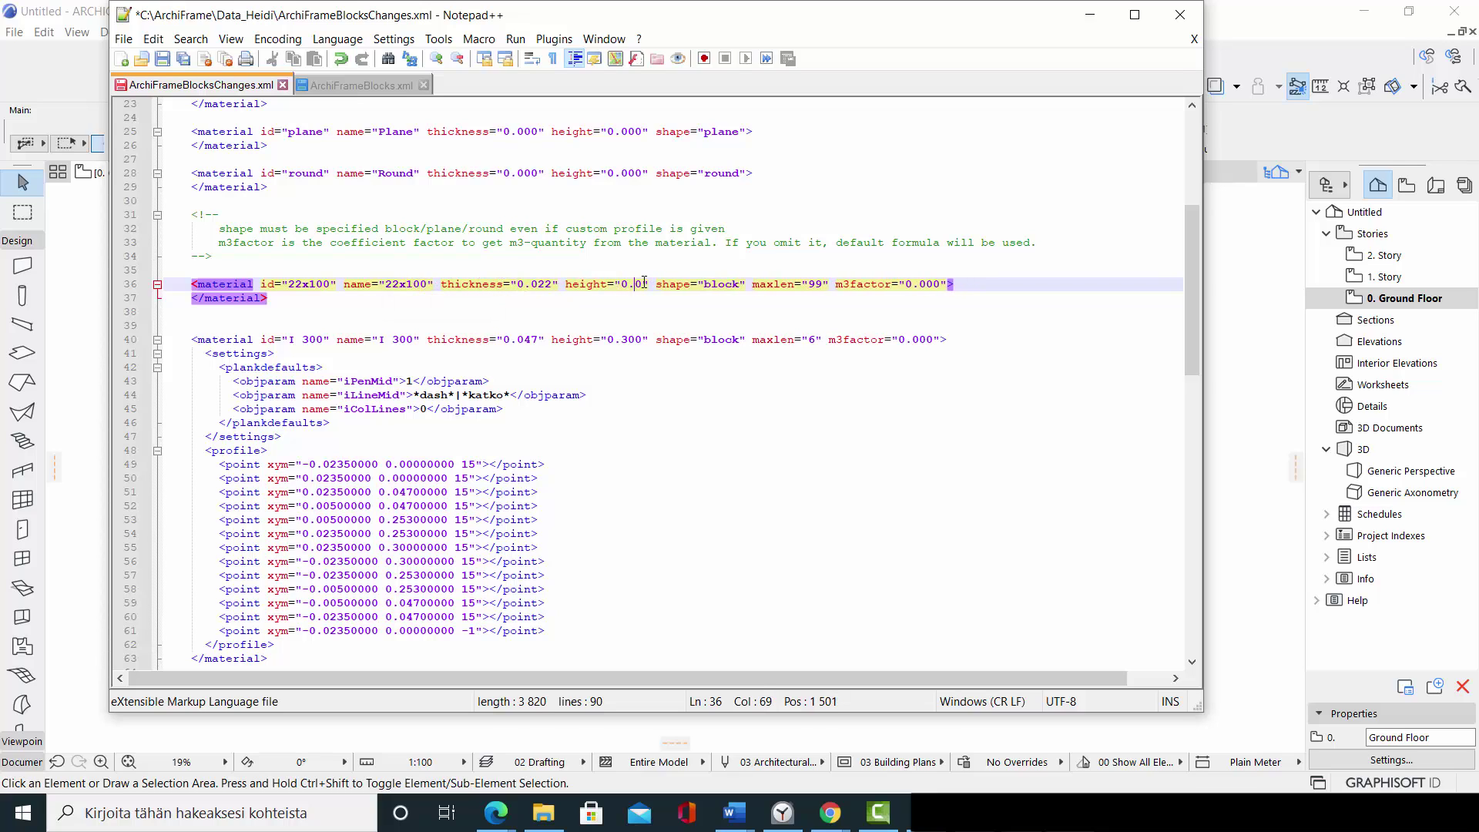
key(BackSpace)
key(BackSpace)
text(10)
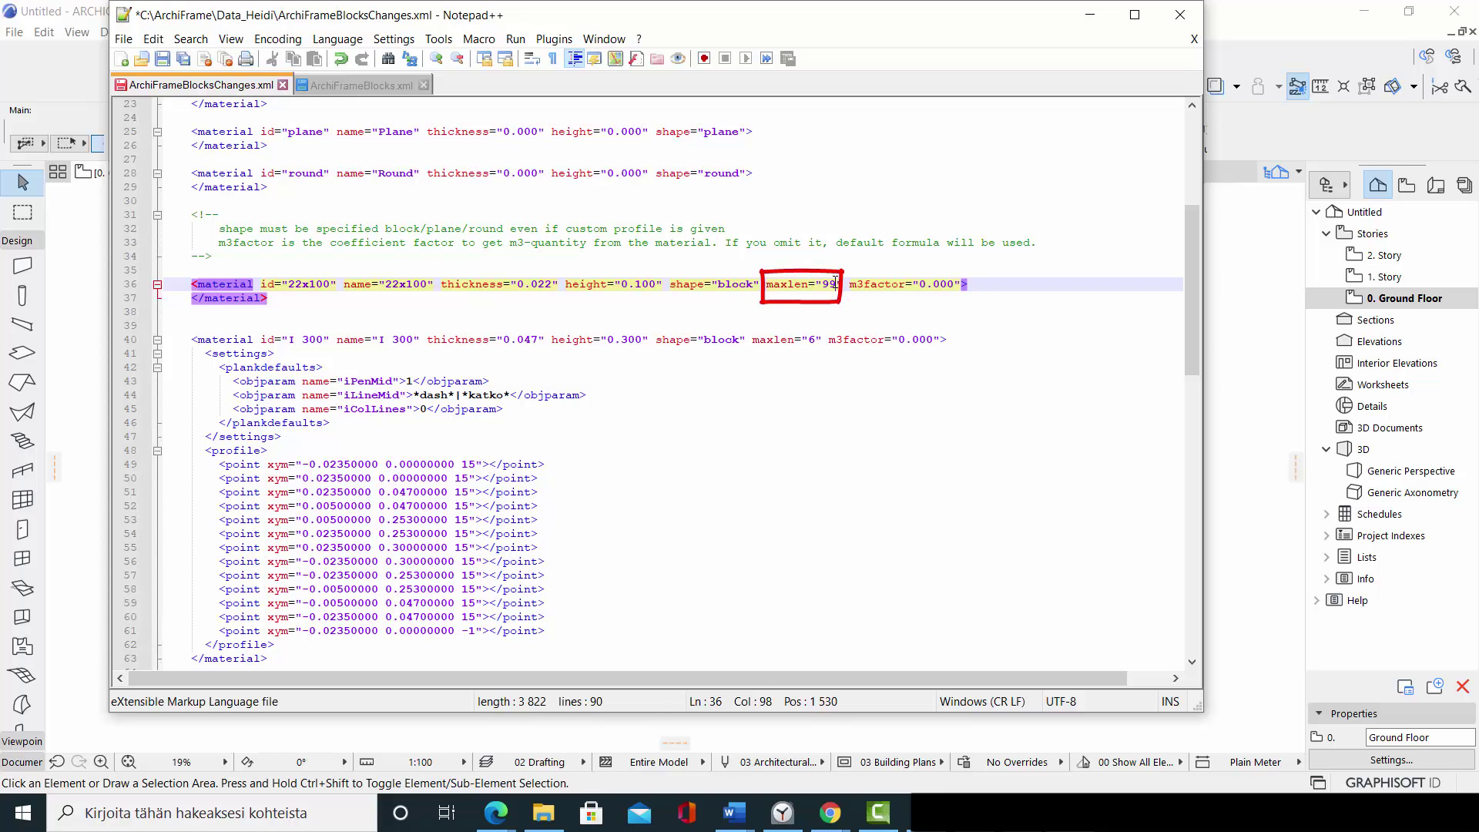
key(BackSpace)
key(BackSpace)
text(6)
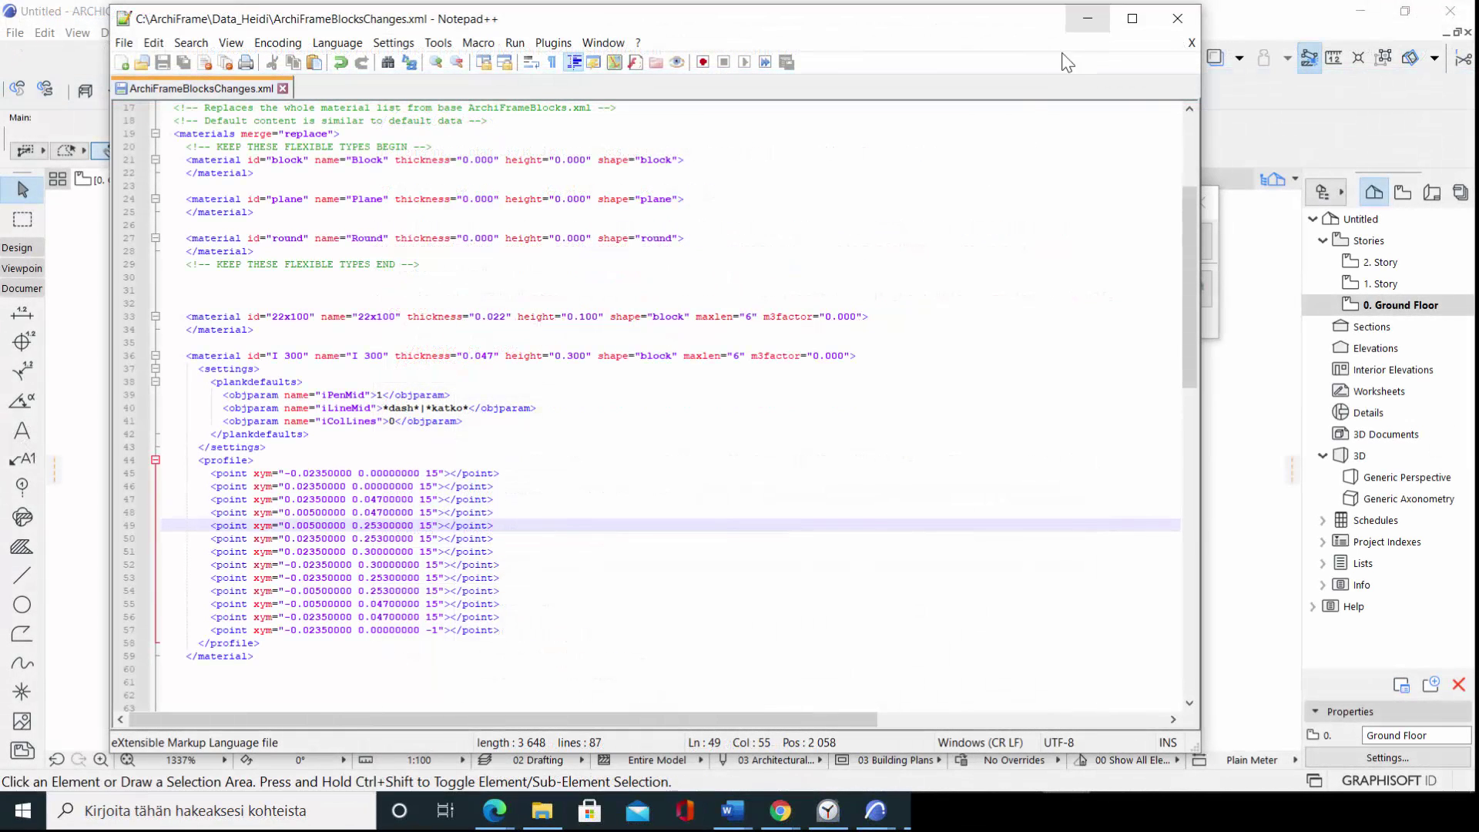
Switch to ARCHICAD, then open and accept the ArchiFrame settings to reload the edited material list
click(1088, 20)
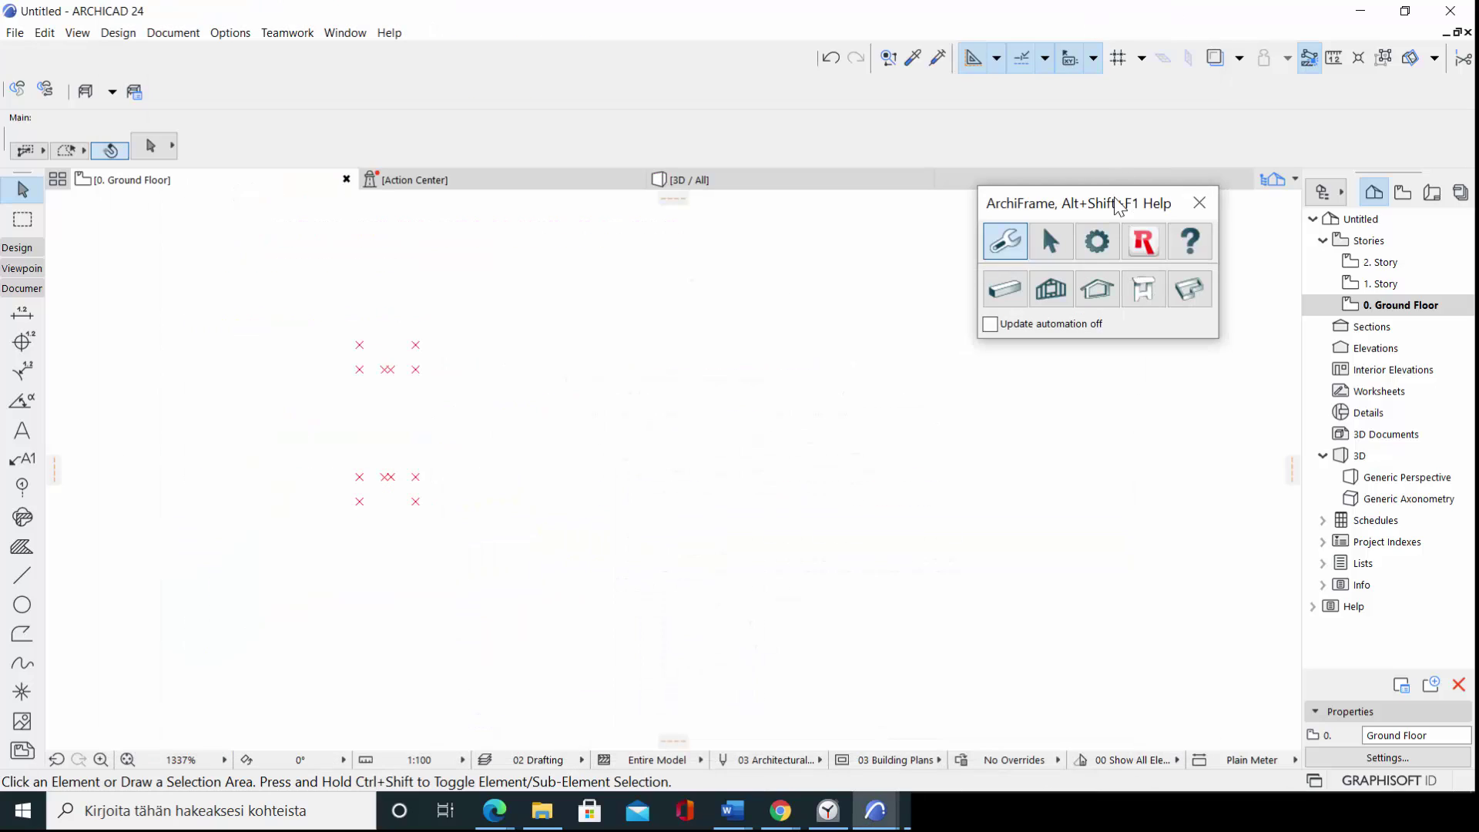
click(1100, 240)
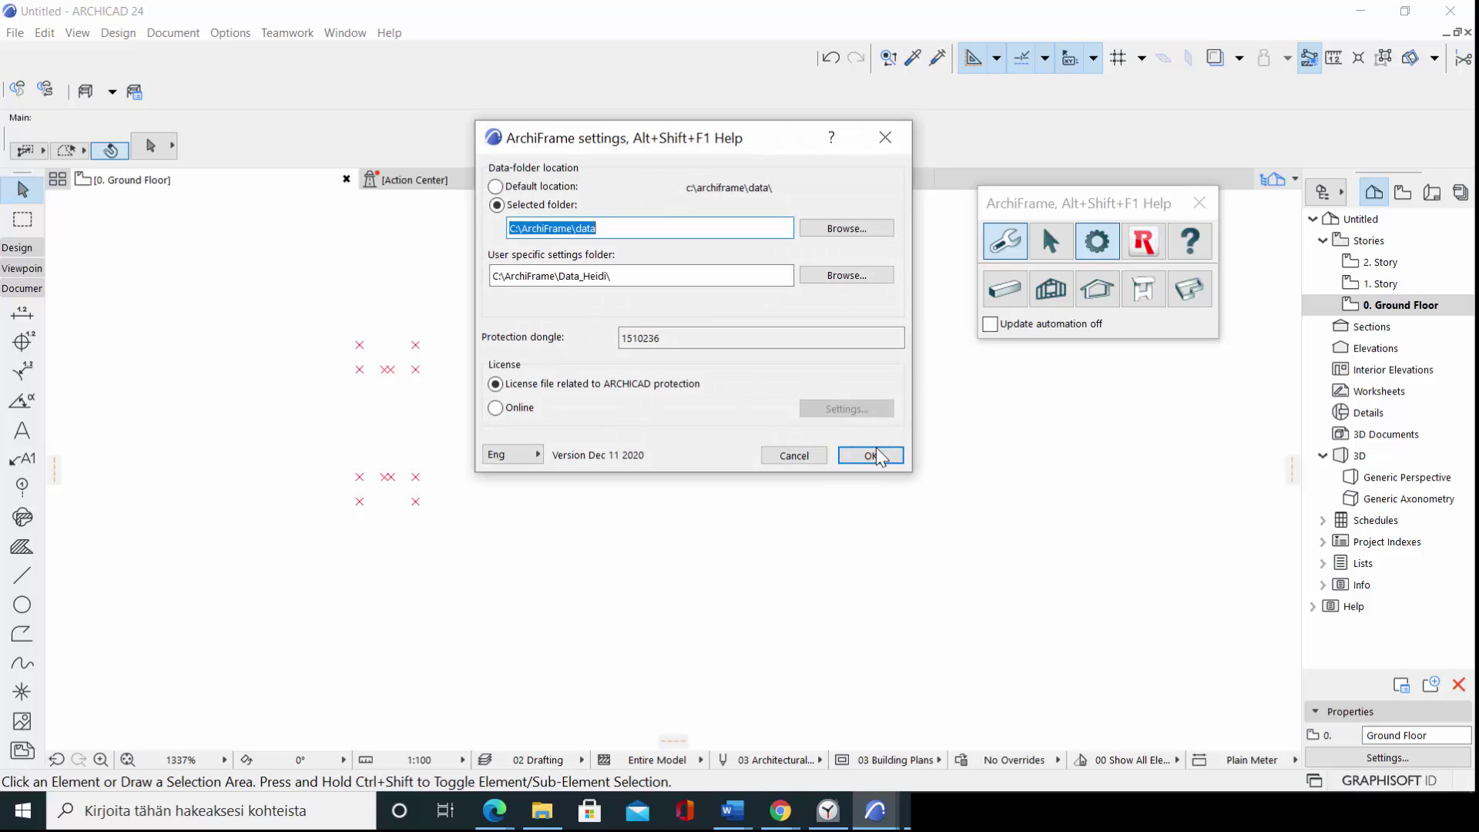
click(872, 456)
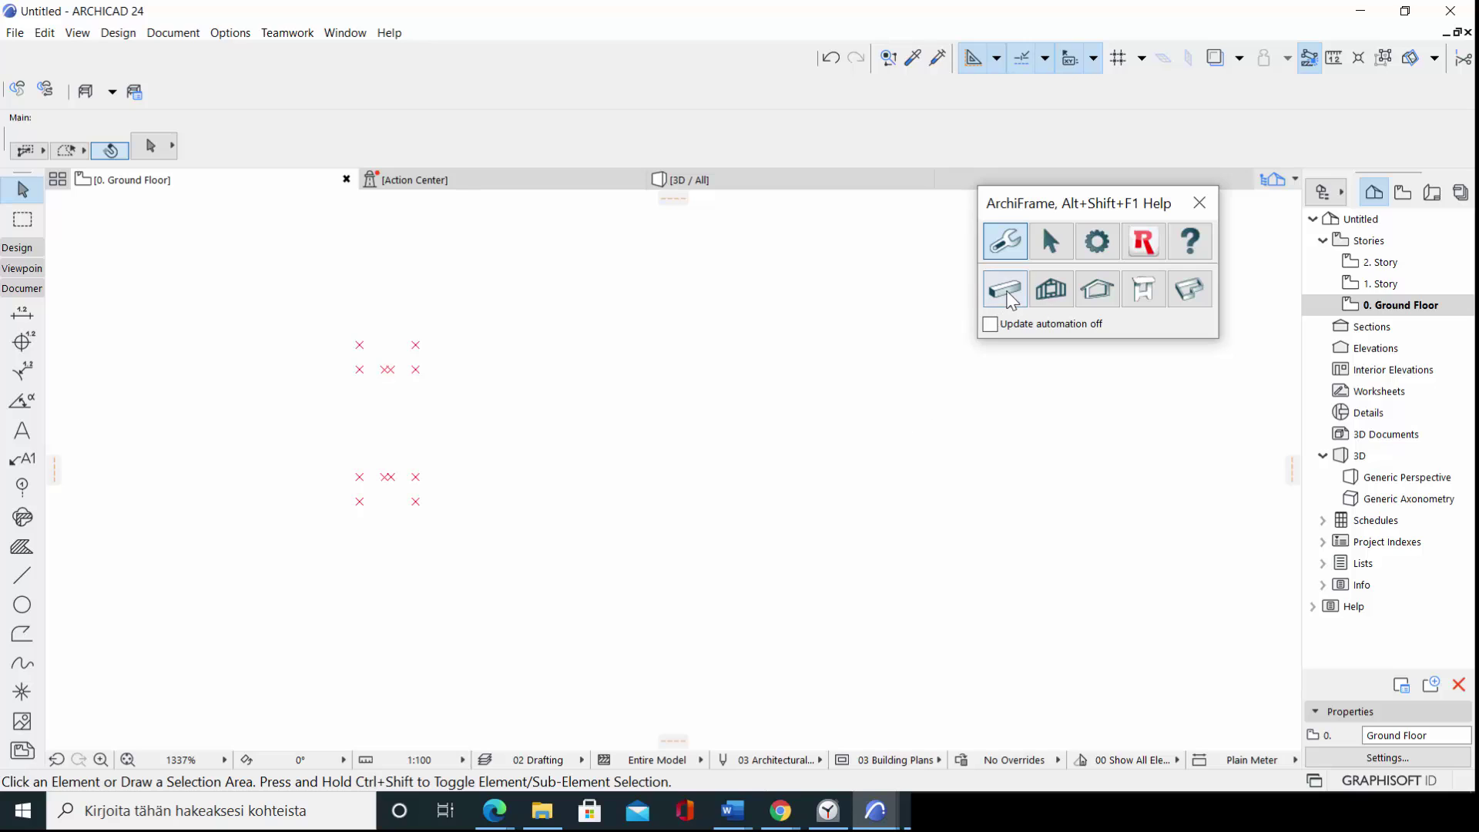
Add a new frame plank of type 22x100 to the ground floor plan, beside the red hotspot points
click(1009, 299)
click(961, 184)
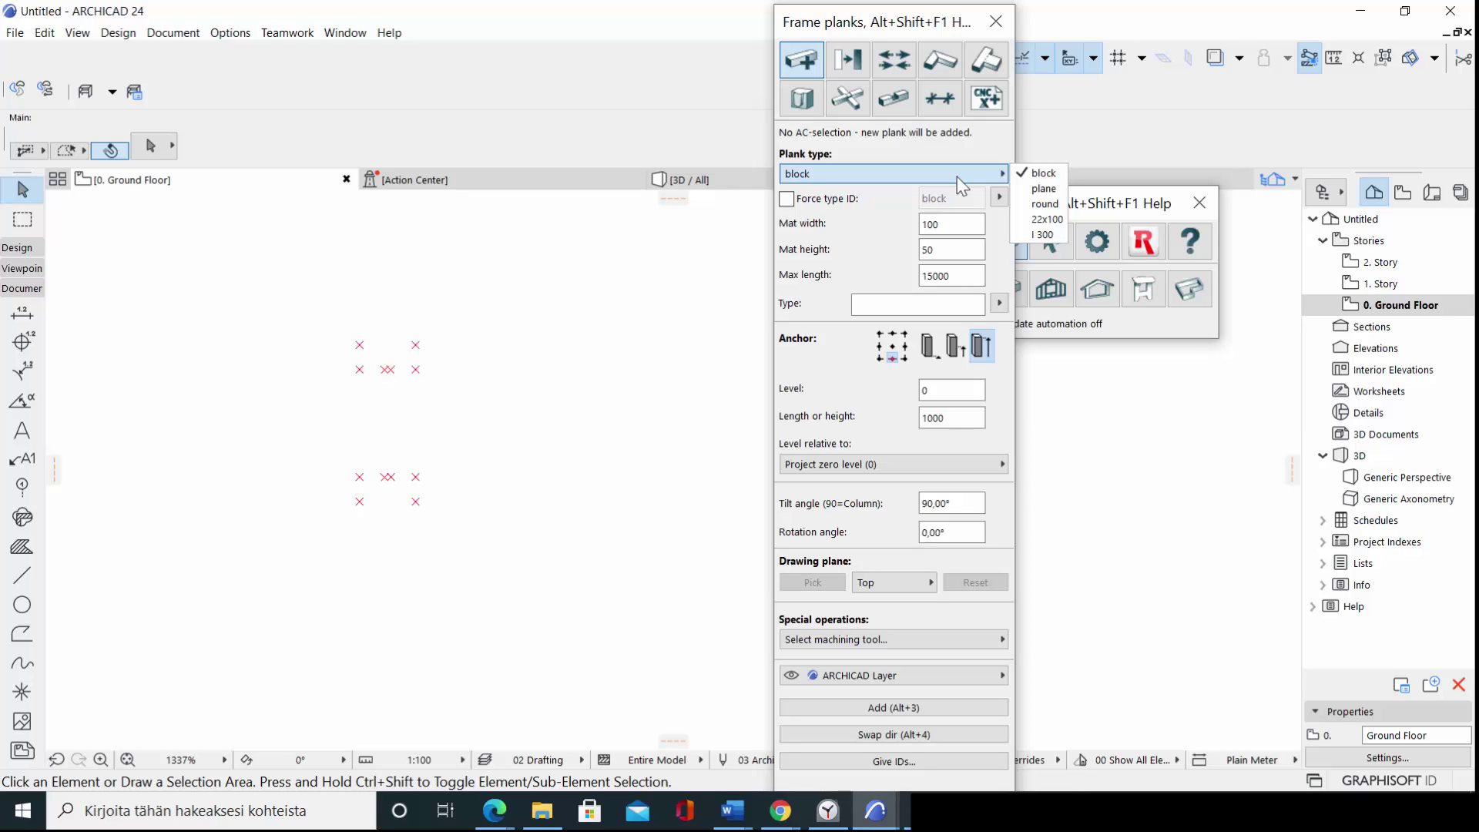
click(1029, 224)
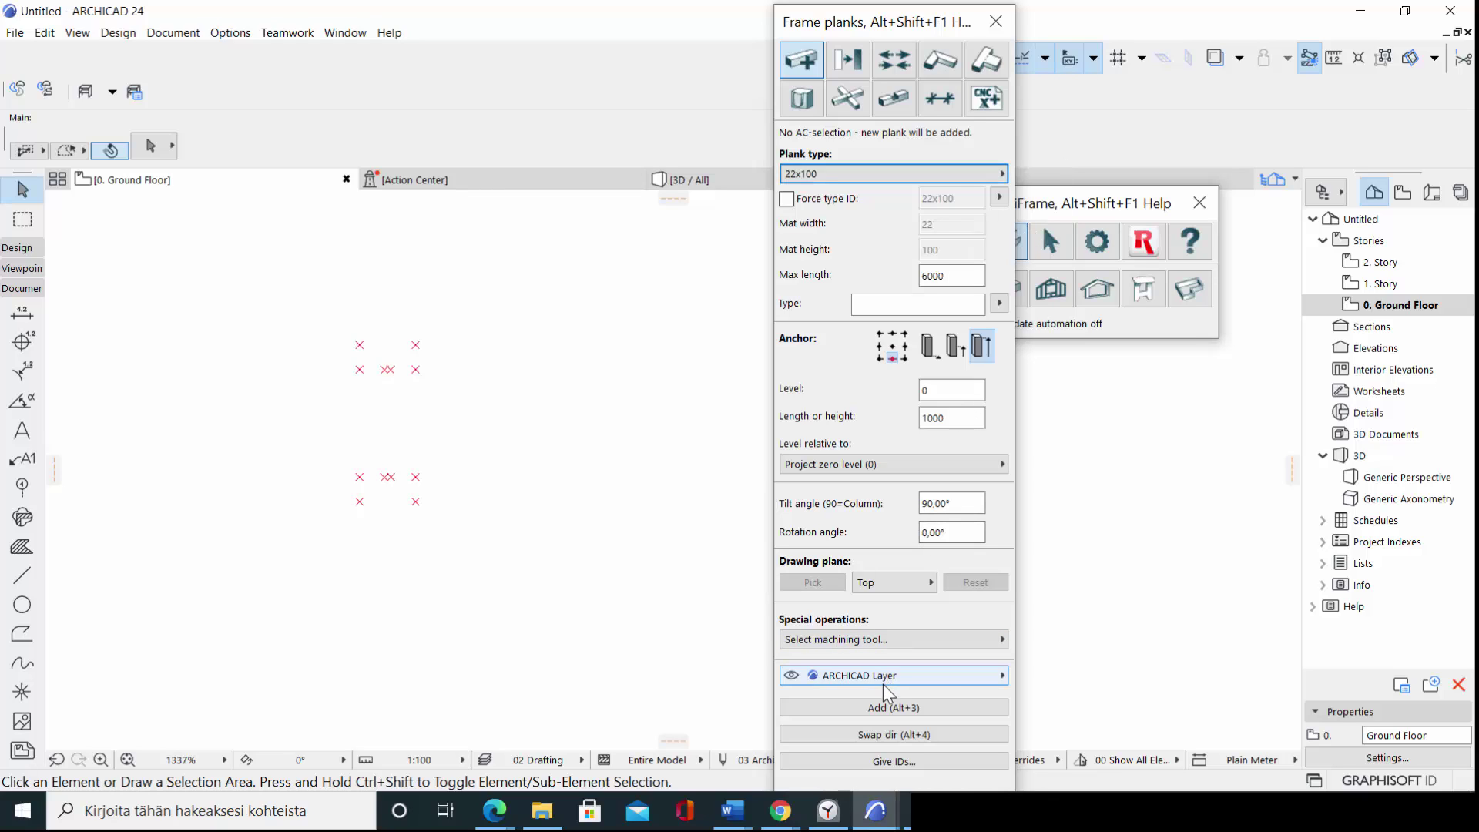
click(888, 707)
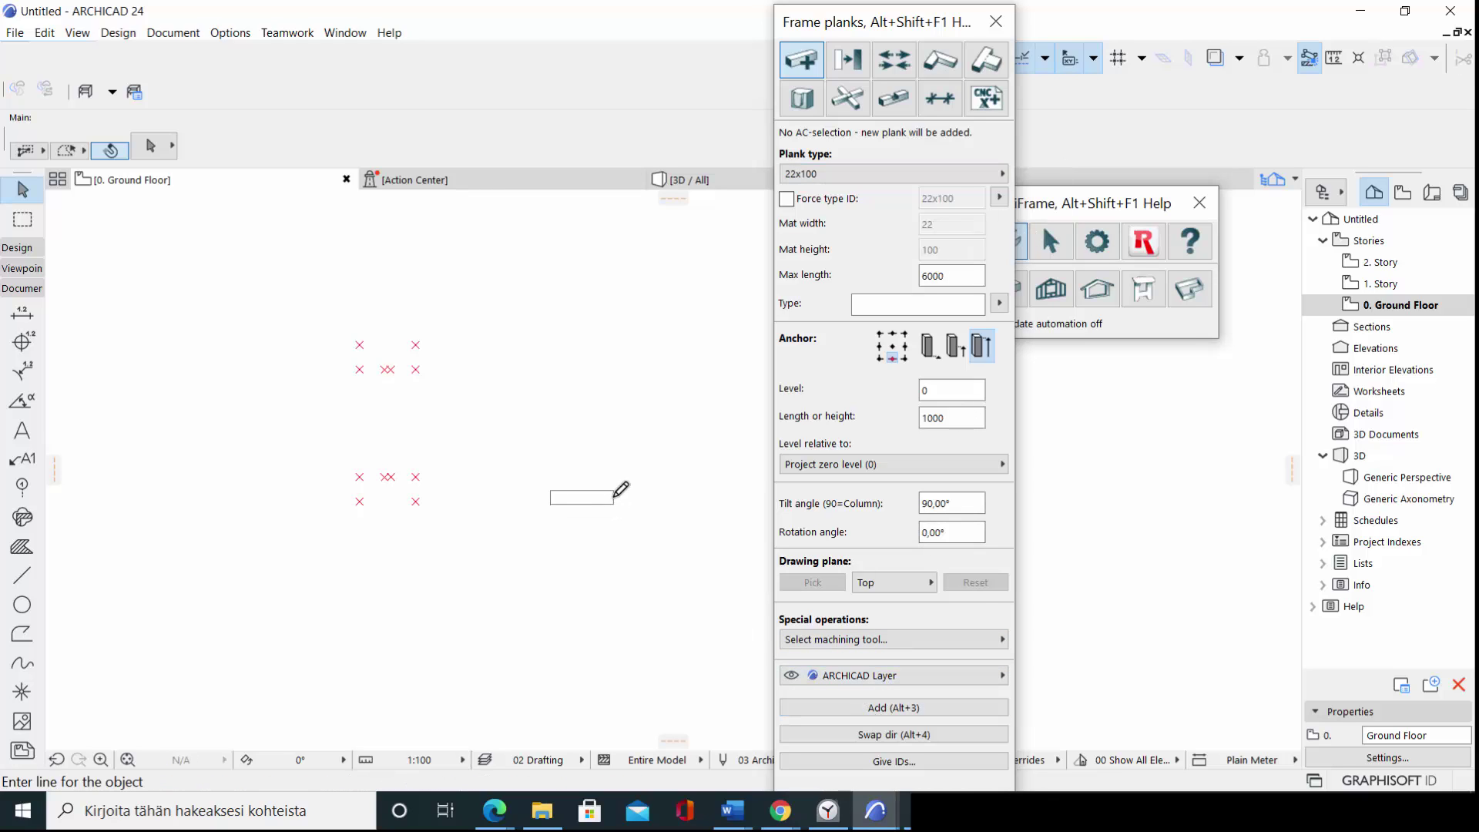
click(615, 496)
click(612, 499)
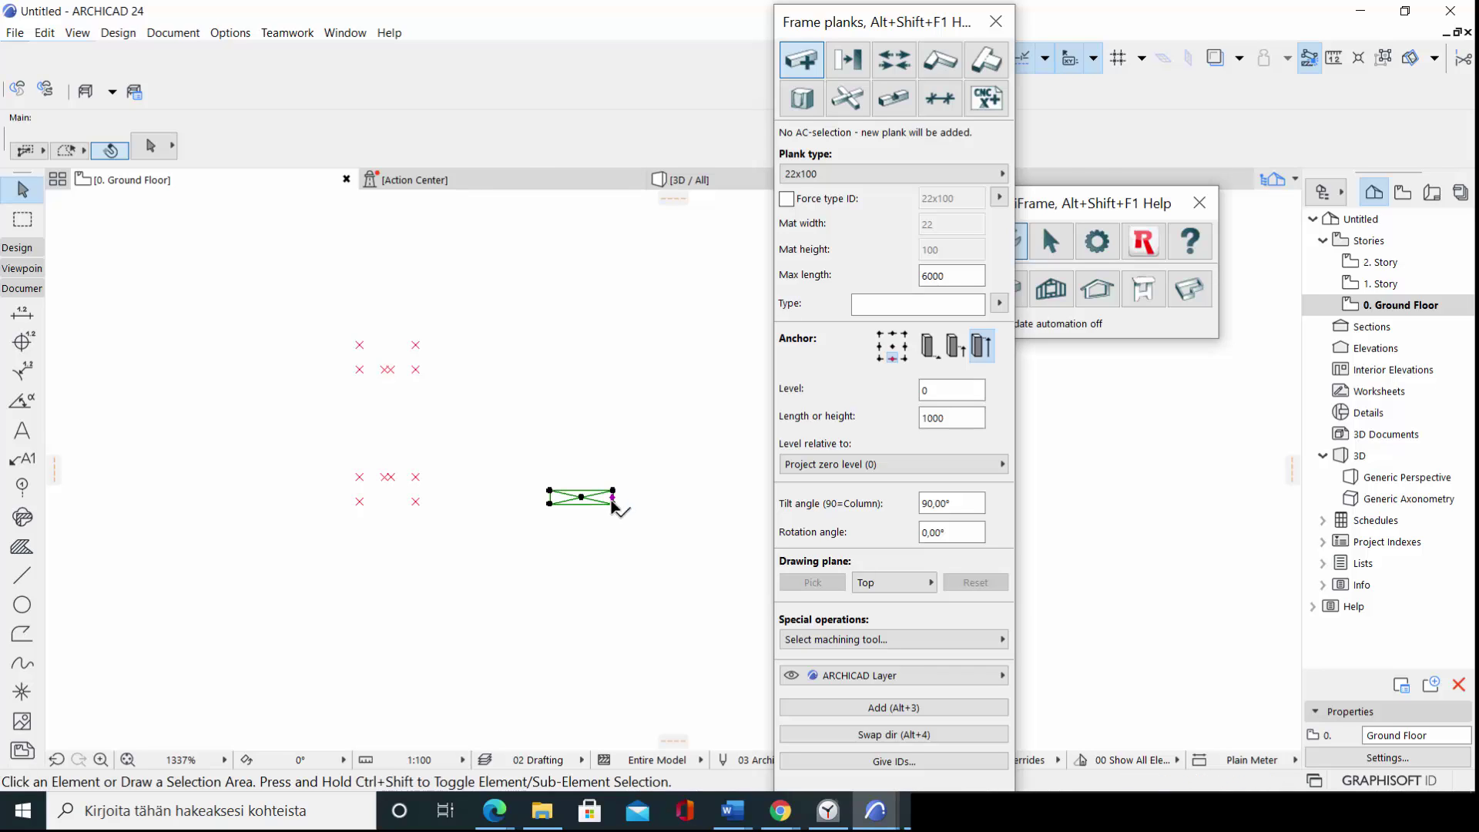
Add a new frame plank of type I 300 to the floor plan, just above the 22x100 plank
click(623, 496)
click(932, 179)
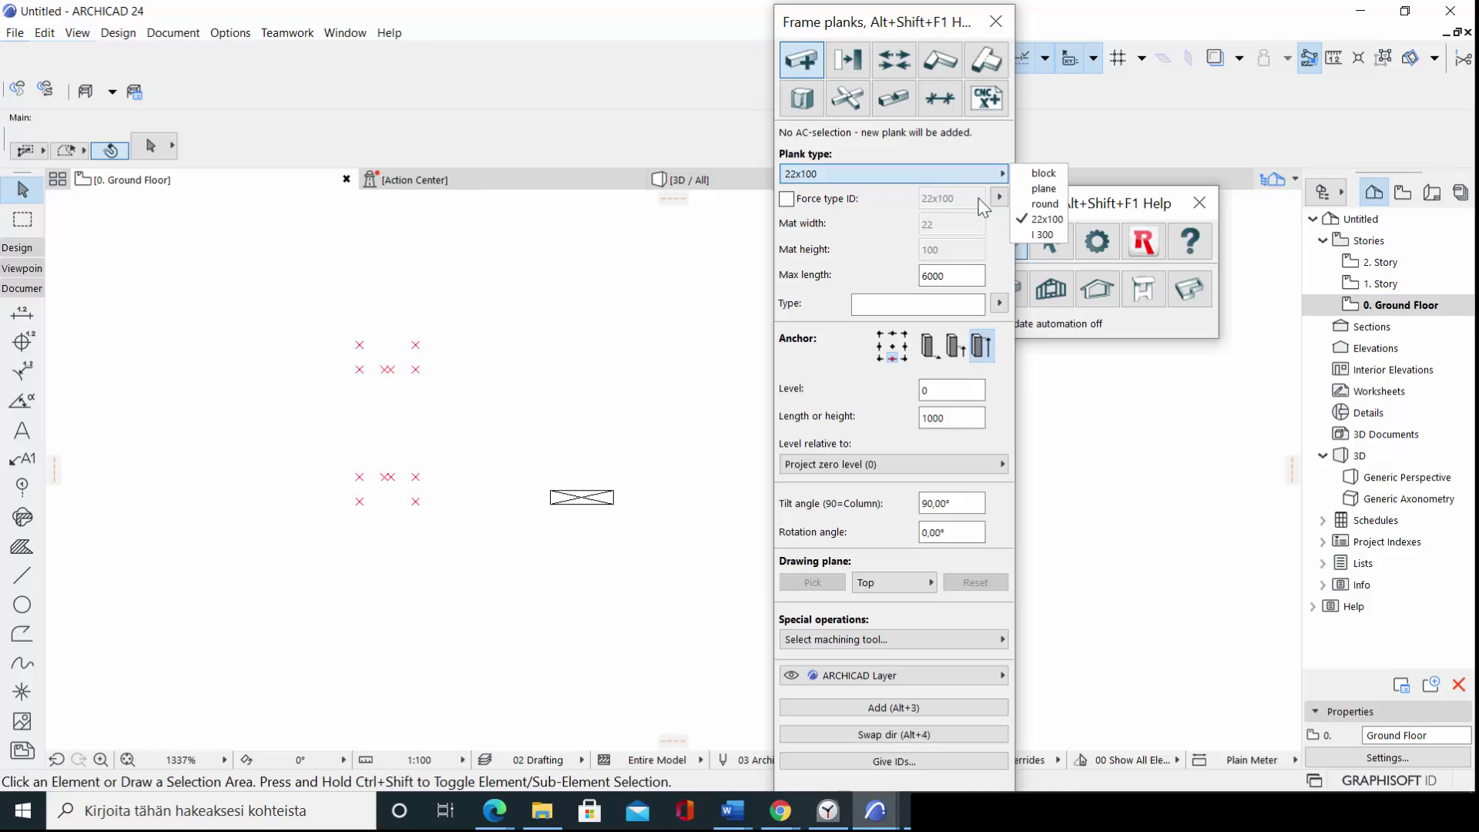
click(1041, 223)
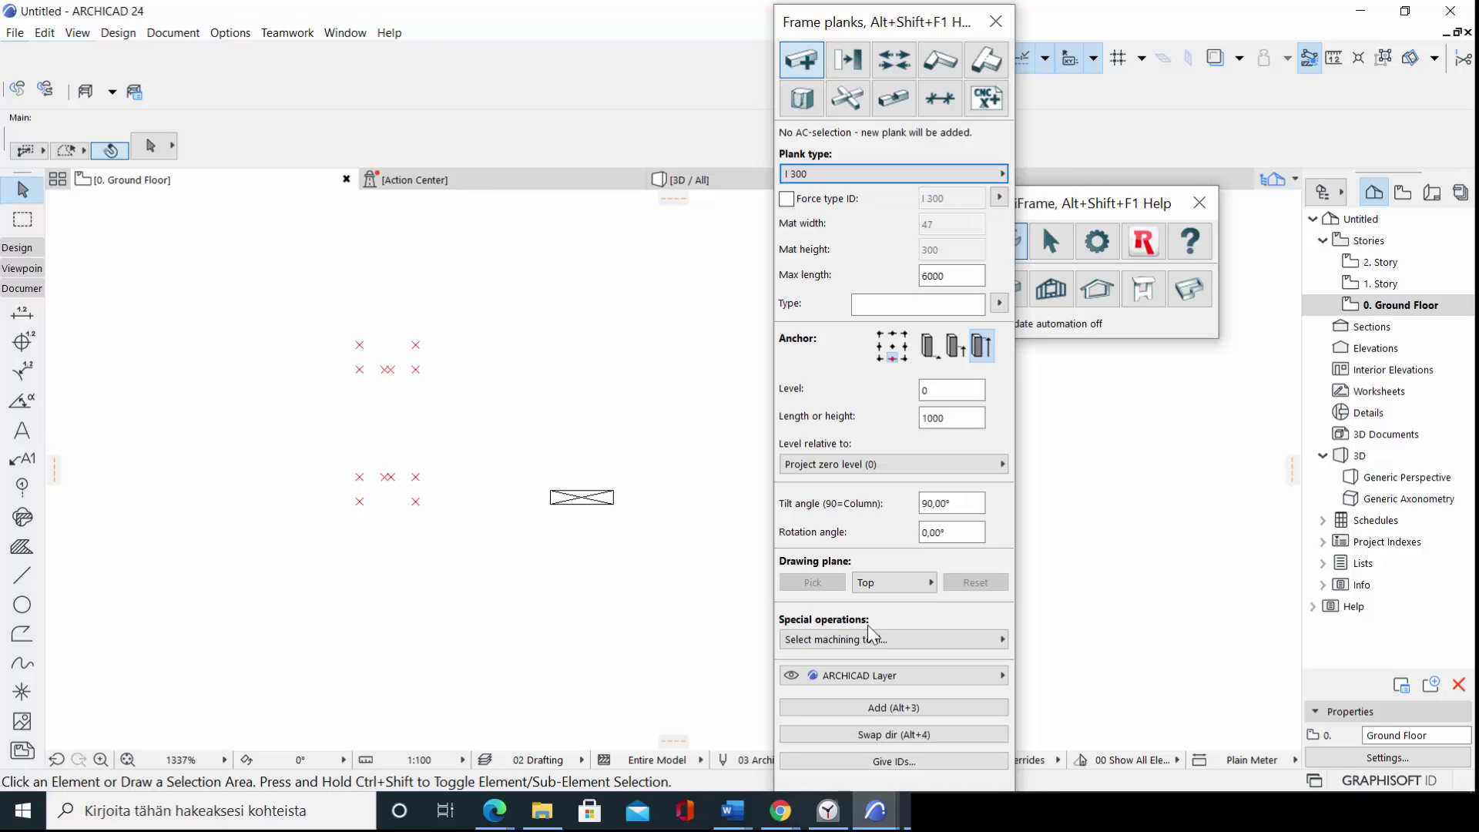
click(865, 706)
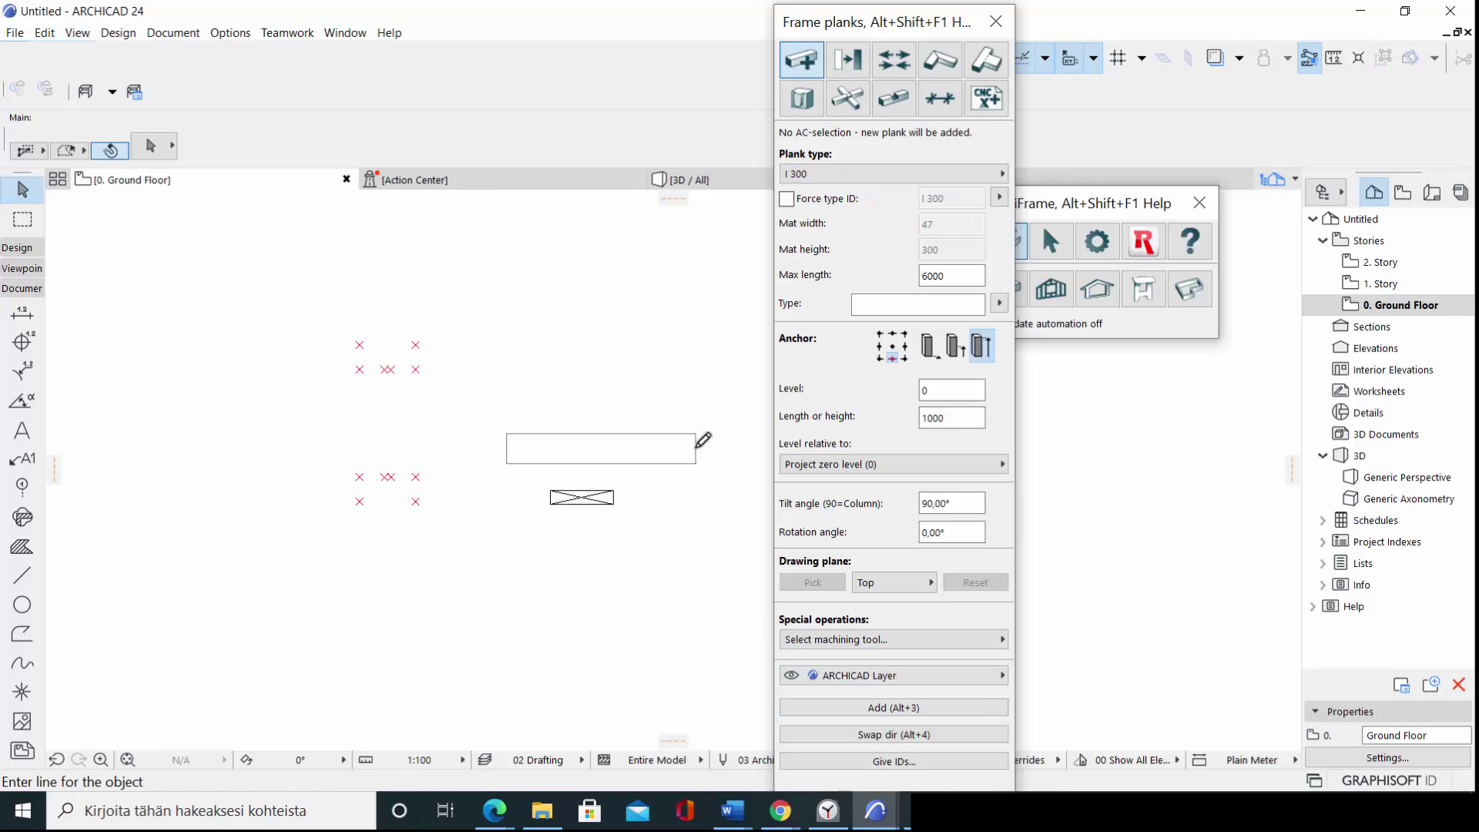
click(695, 448)
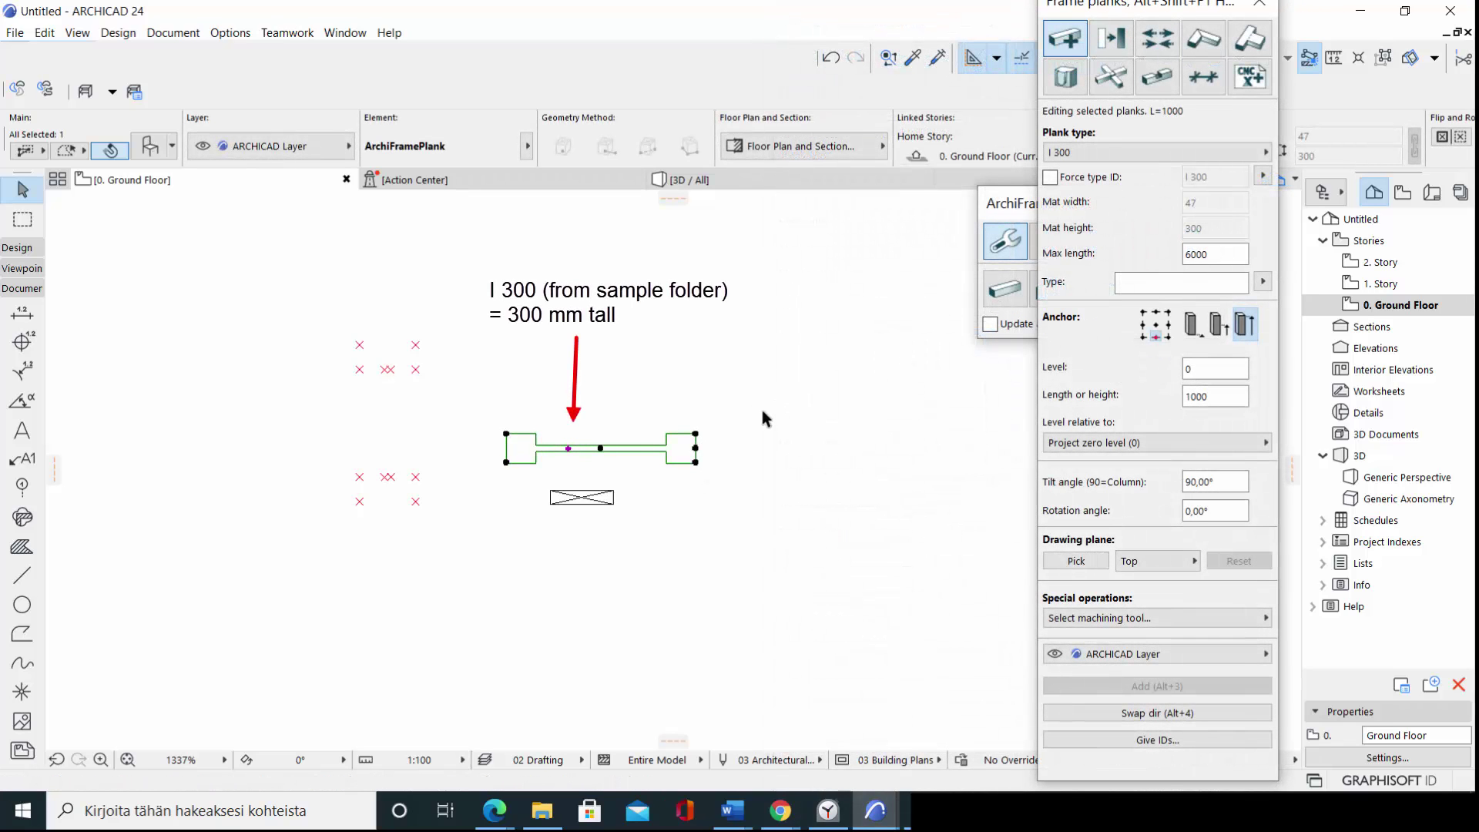
click(760, 409)
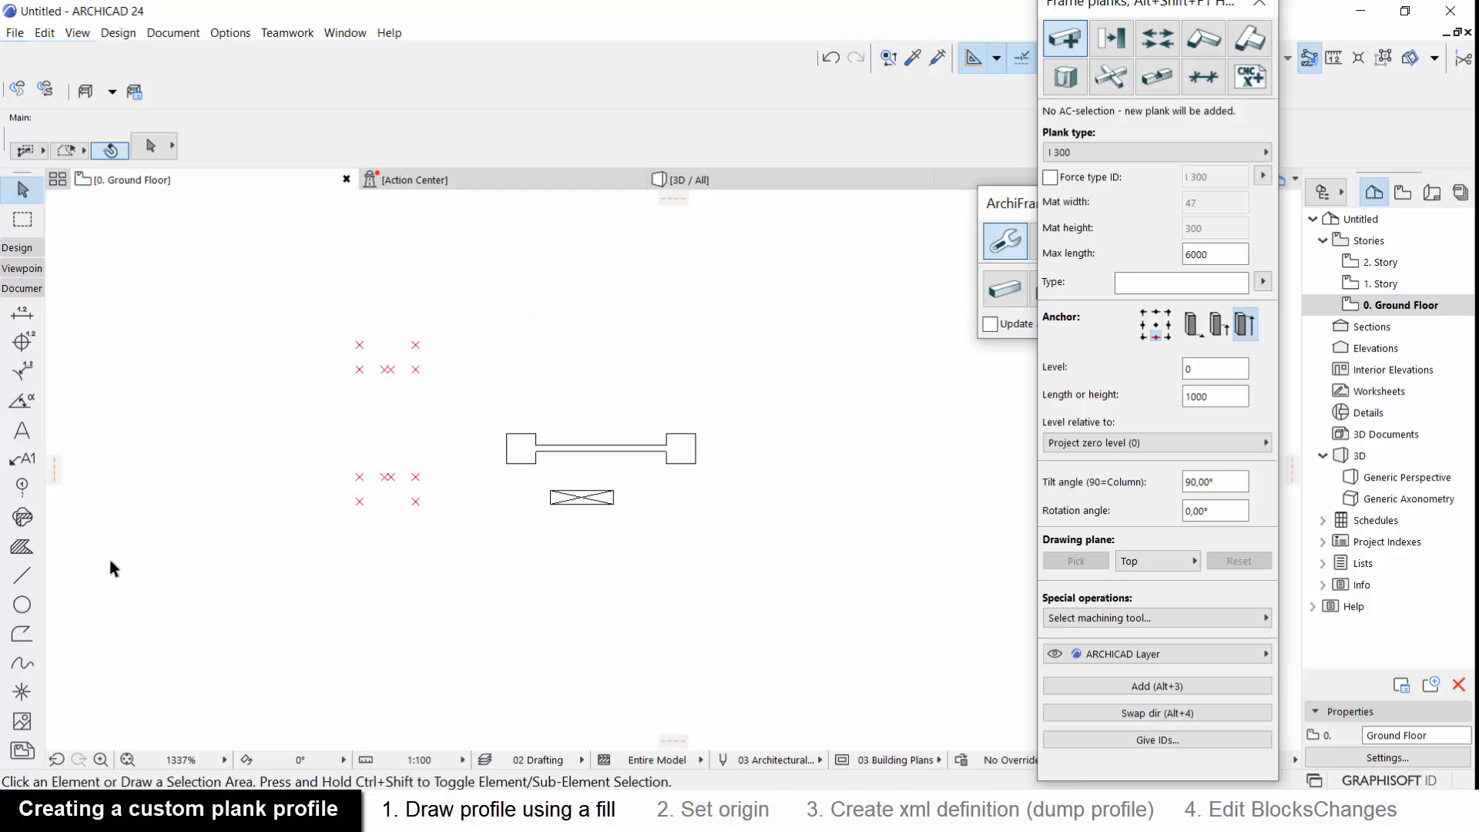
Draw an I-shaped fill polygon through the twelve red hotspots, about 89 mm wide and 248 mm high
click(29, 550)
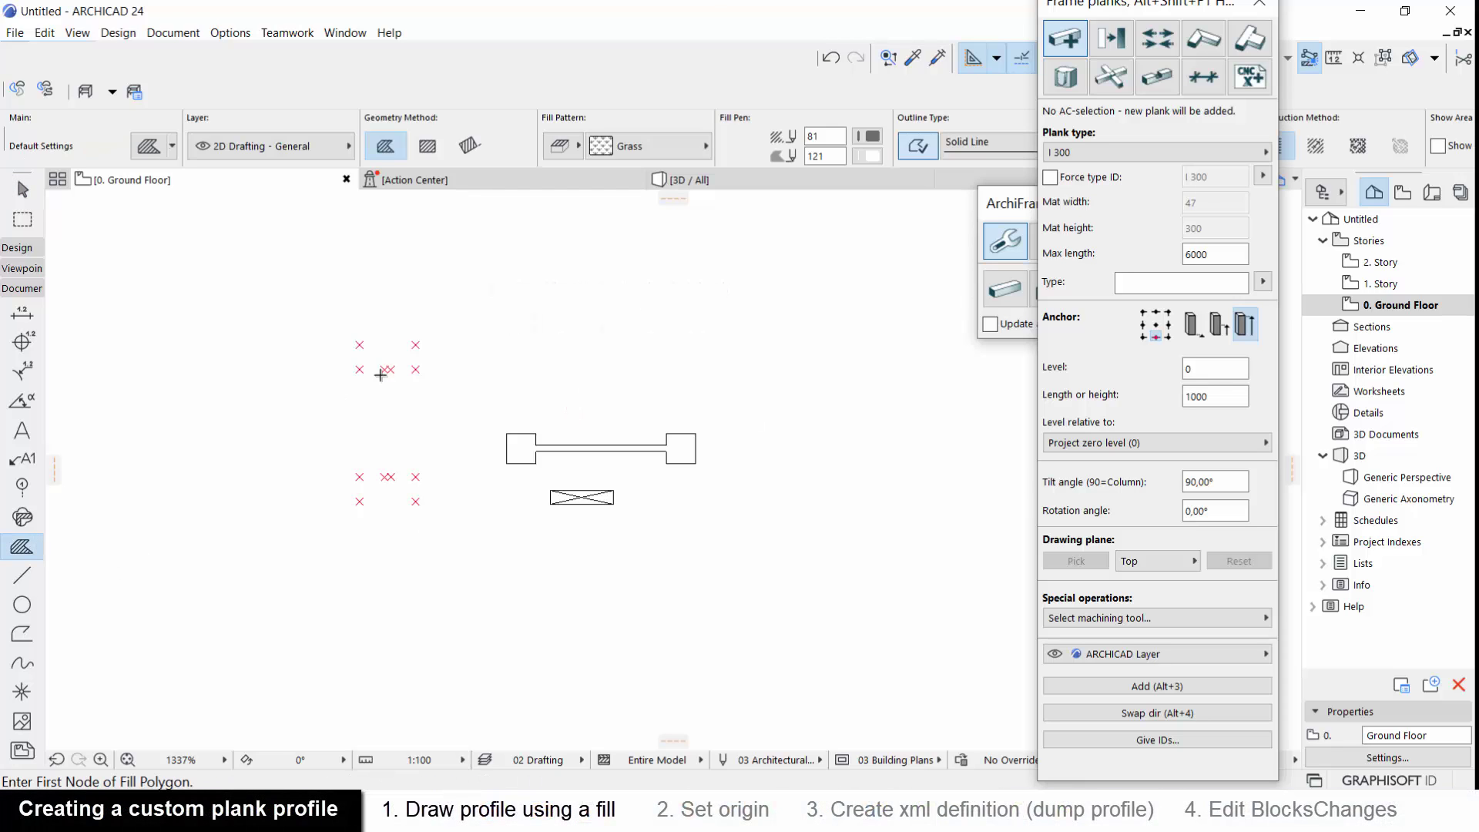
click(359, 344)
click(415, 344)
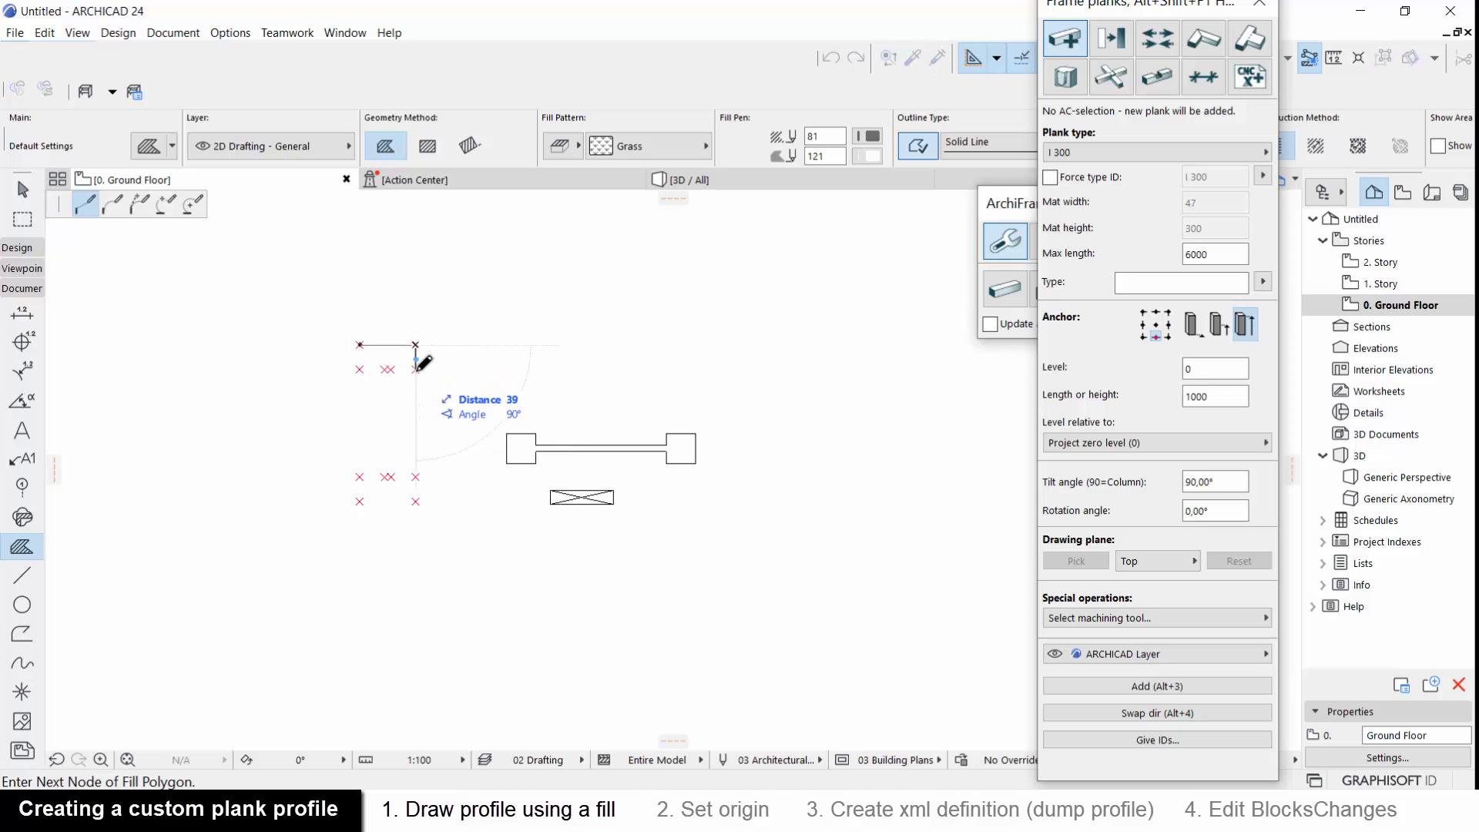
click(416, 369)
click(391, 369)
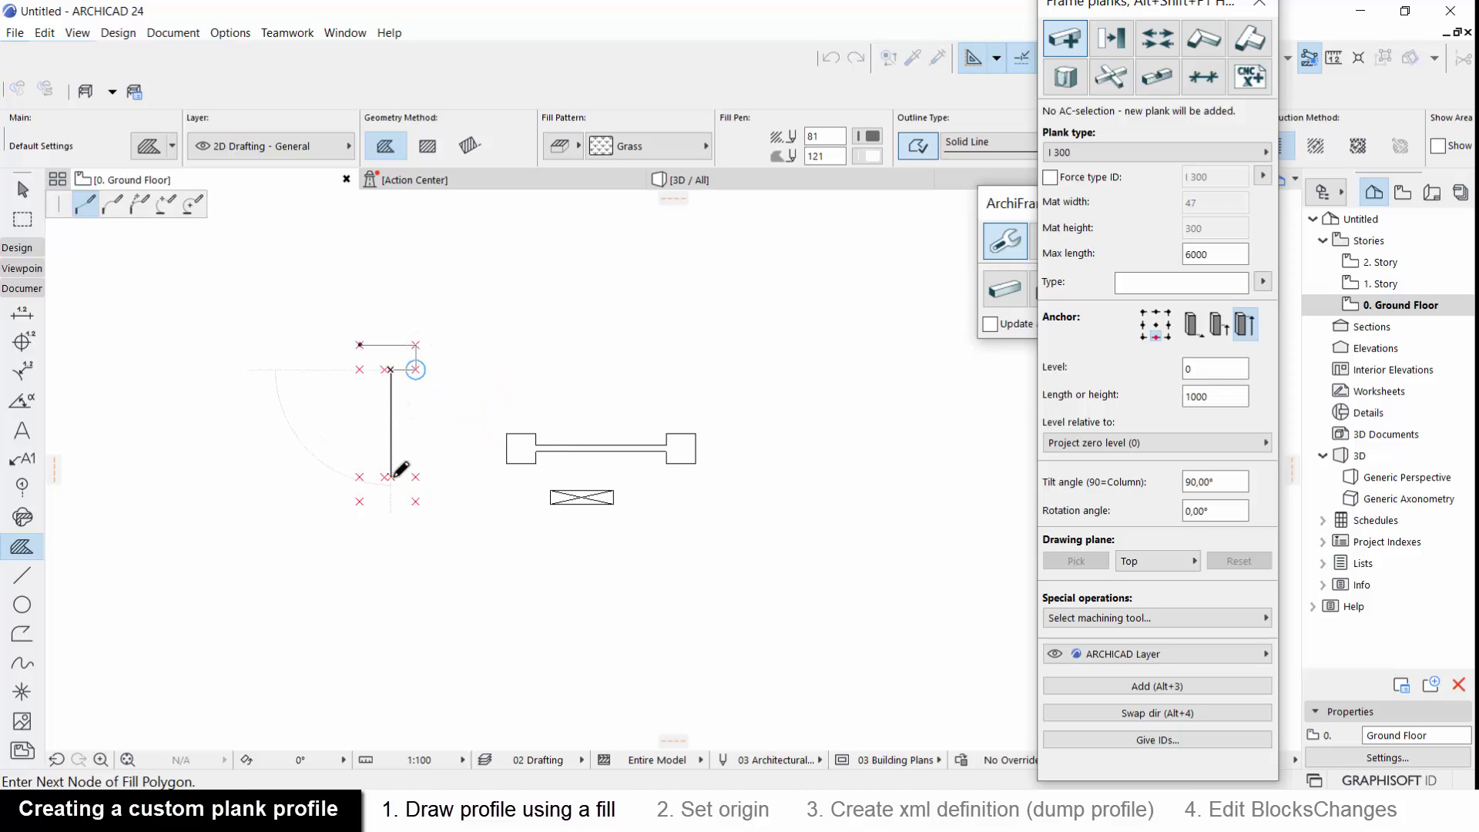
click(390, 476)
click(415, 477)
click(415, 501)
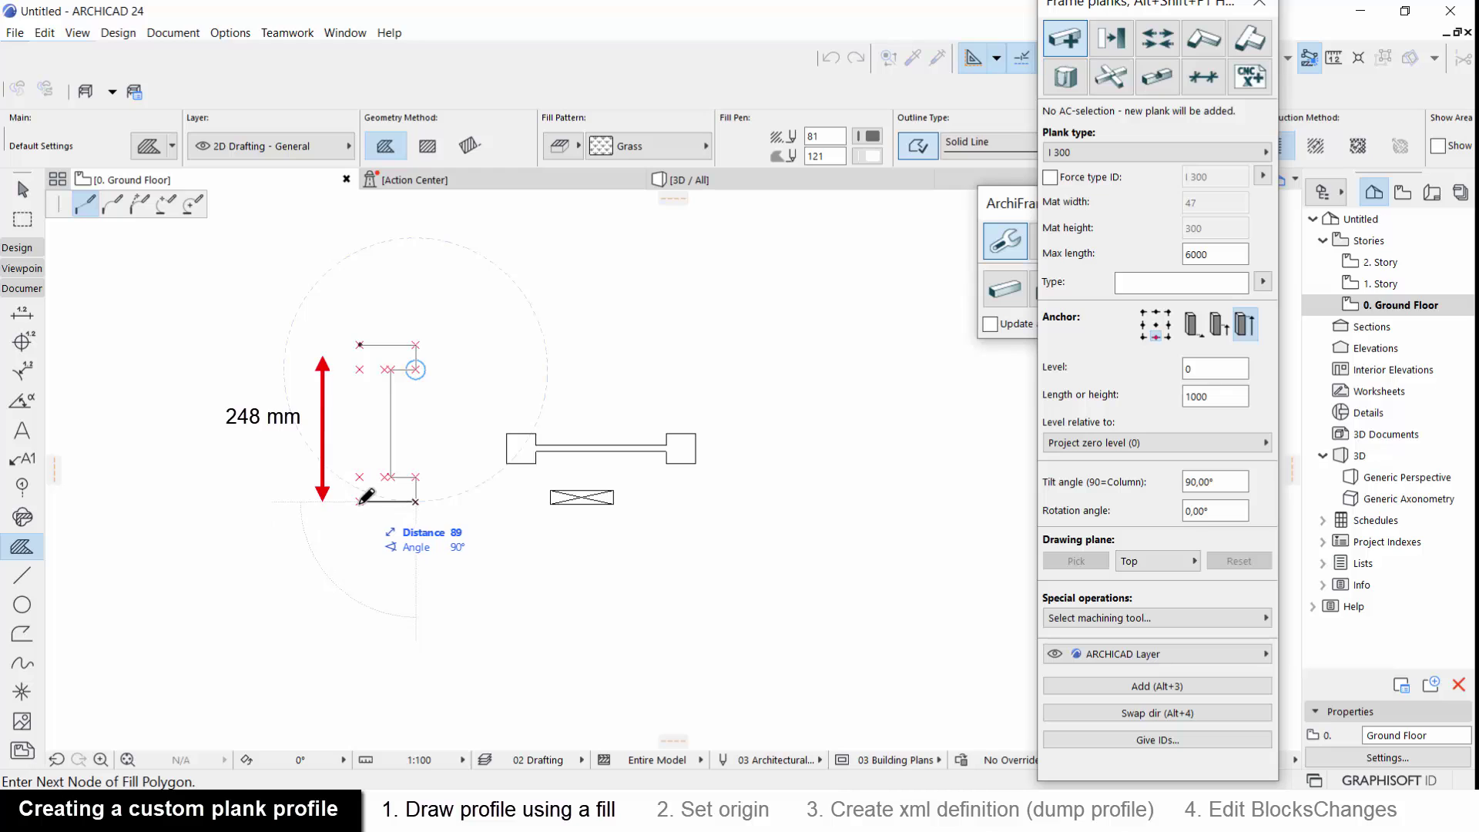
click(358, 501)
click(358, 477)
click(385, 477)
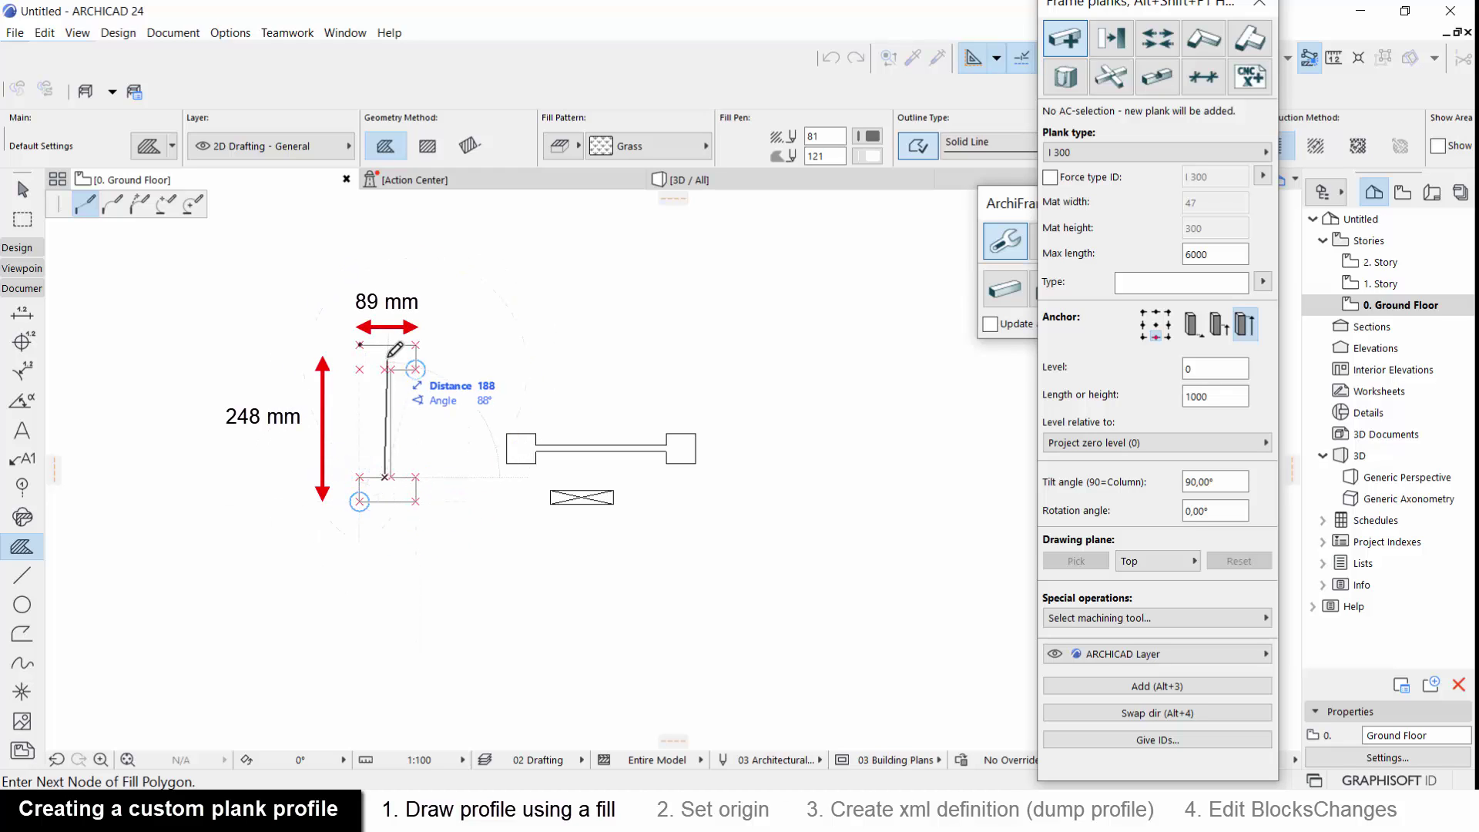
click(385, 369)
click(359, 369)
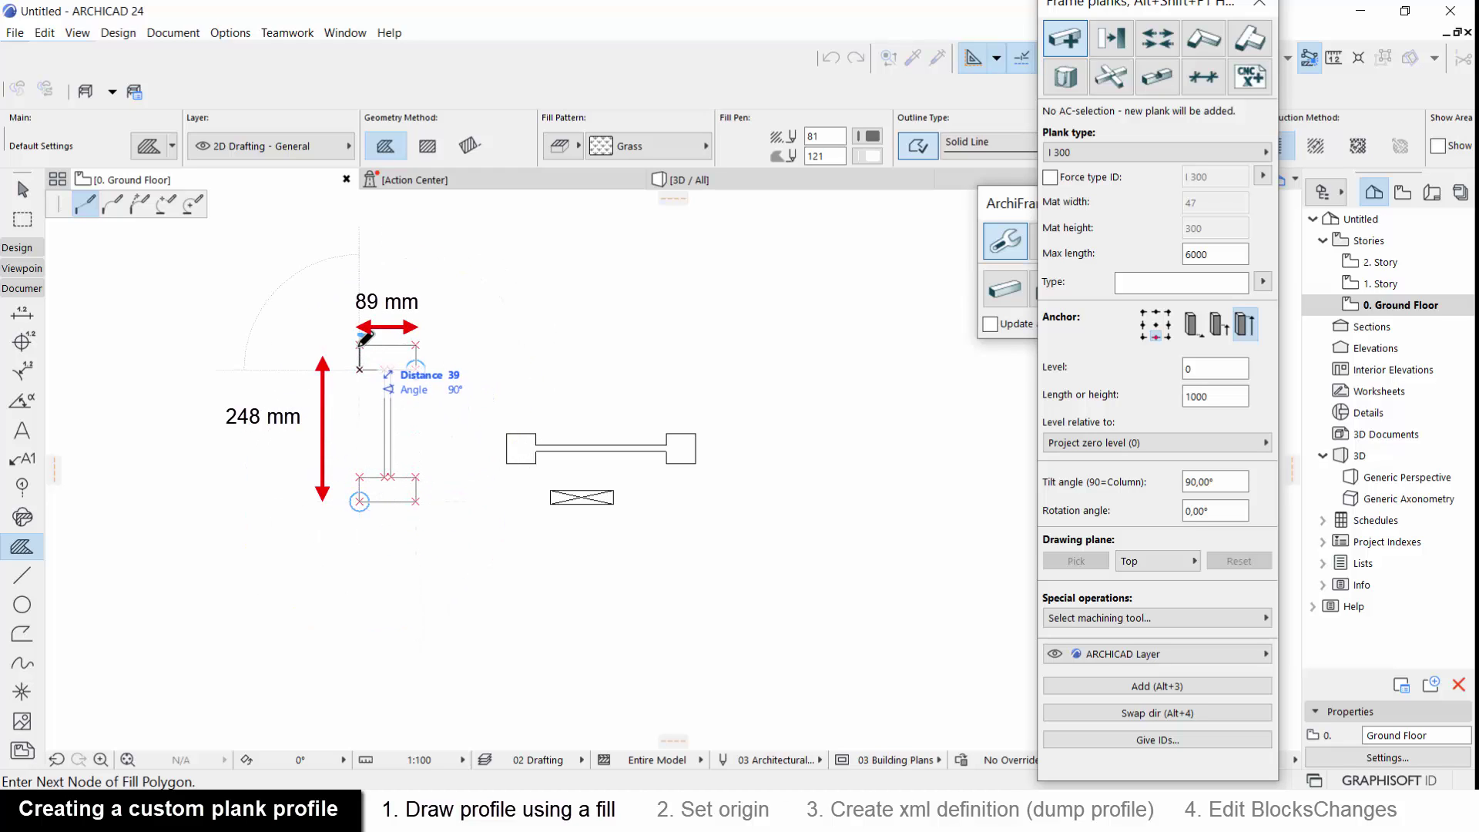
click(359, 345)
key(Escape)
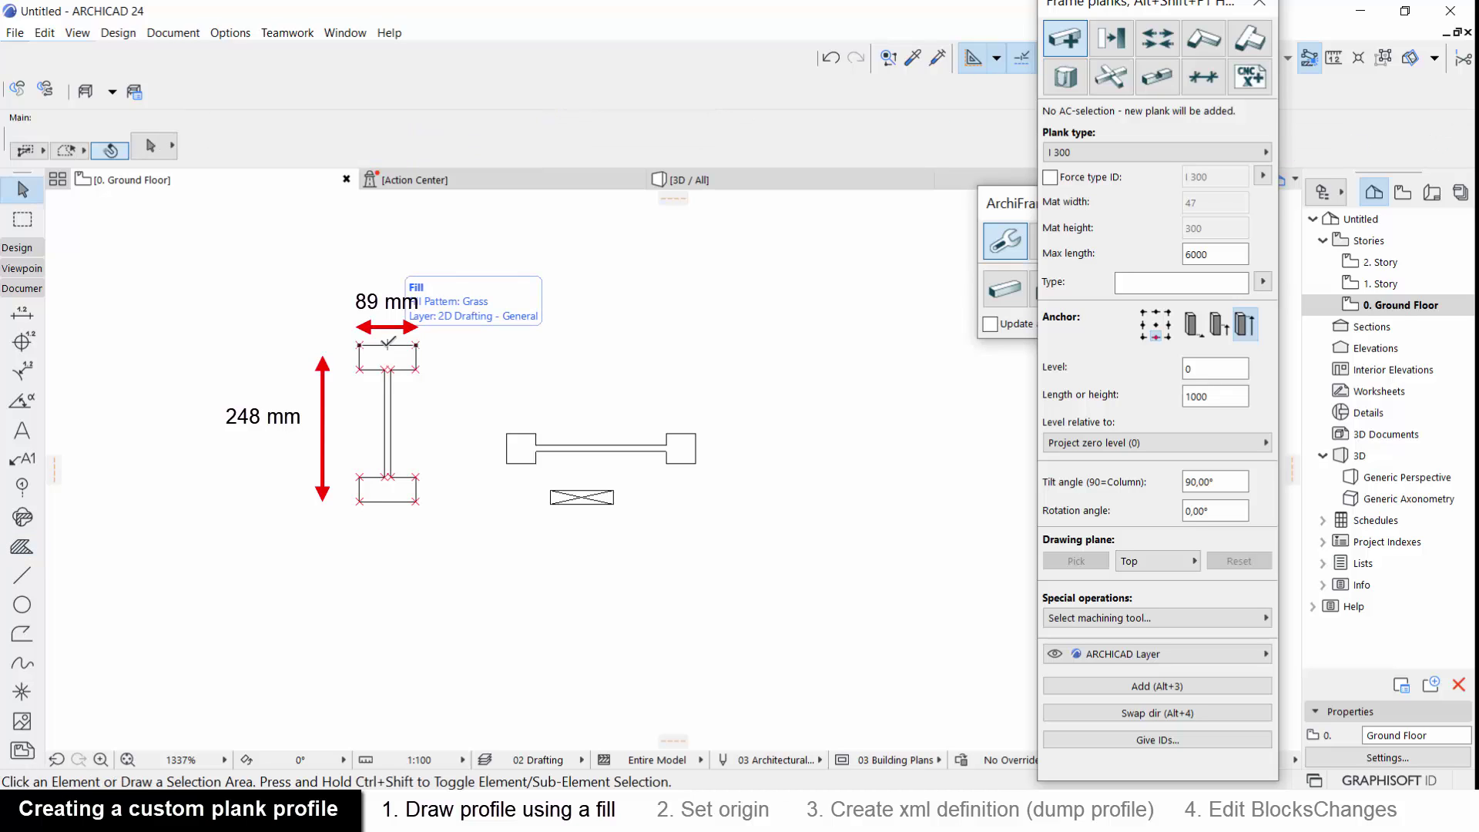
Select the I-shaped fill, close the Frame planks palette, and set the user origin at the midpoint of the fill's bottom edge
click(387, 351)
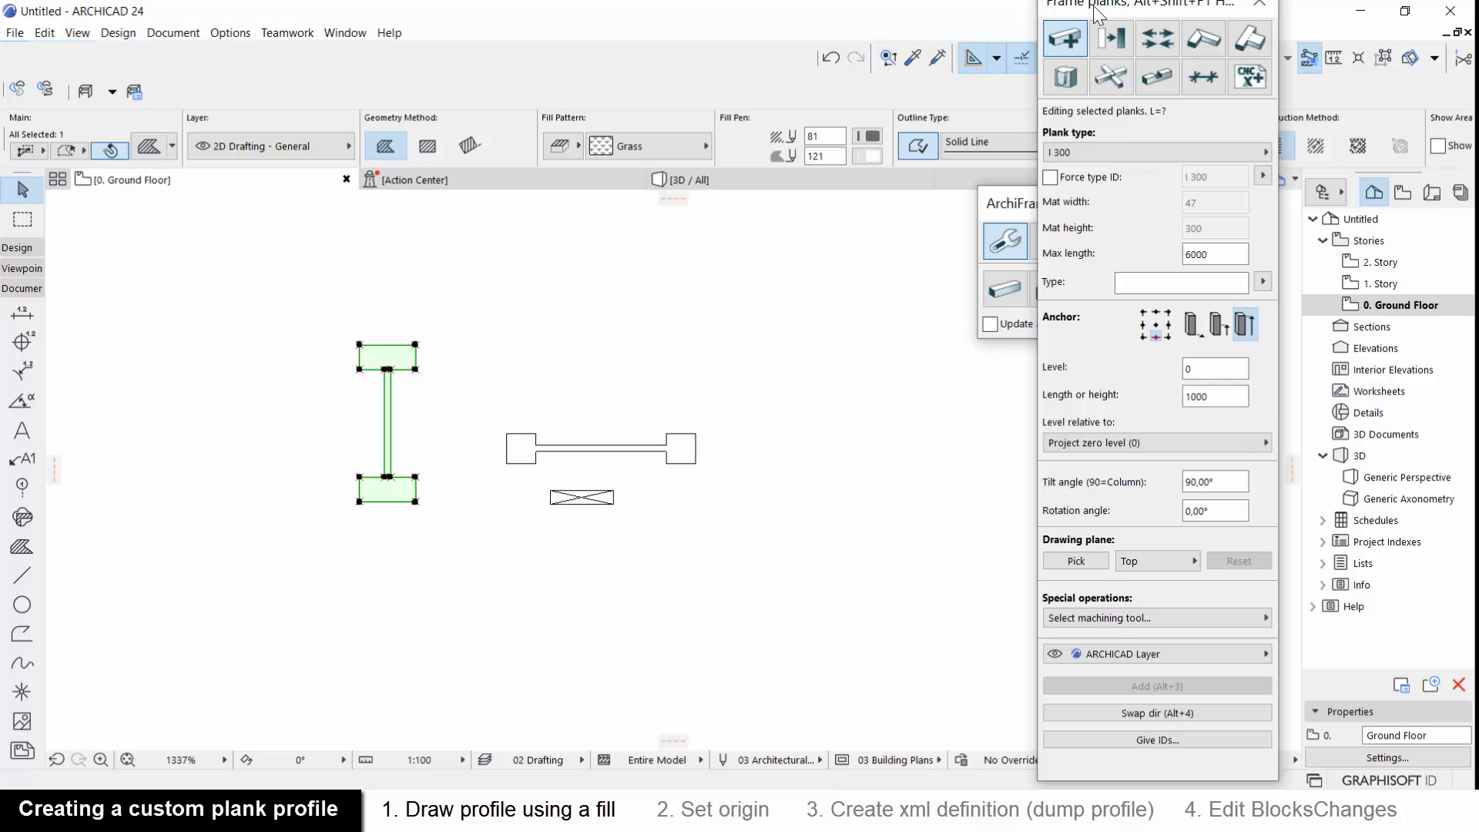
drag(1093, 6, 1108, 108)
click(1270, 104)
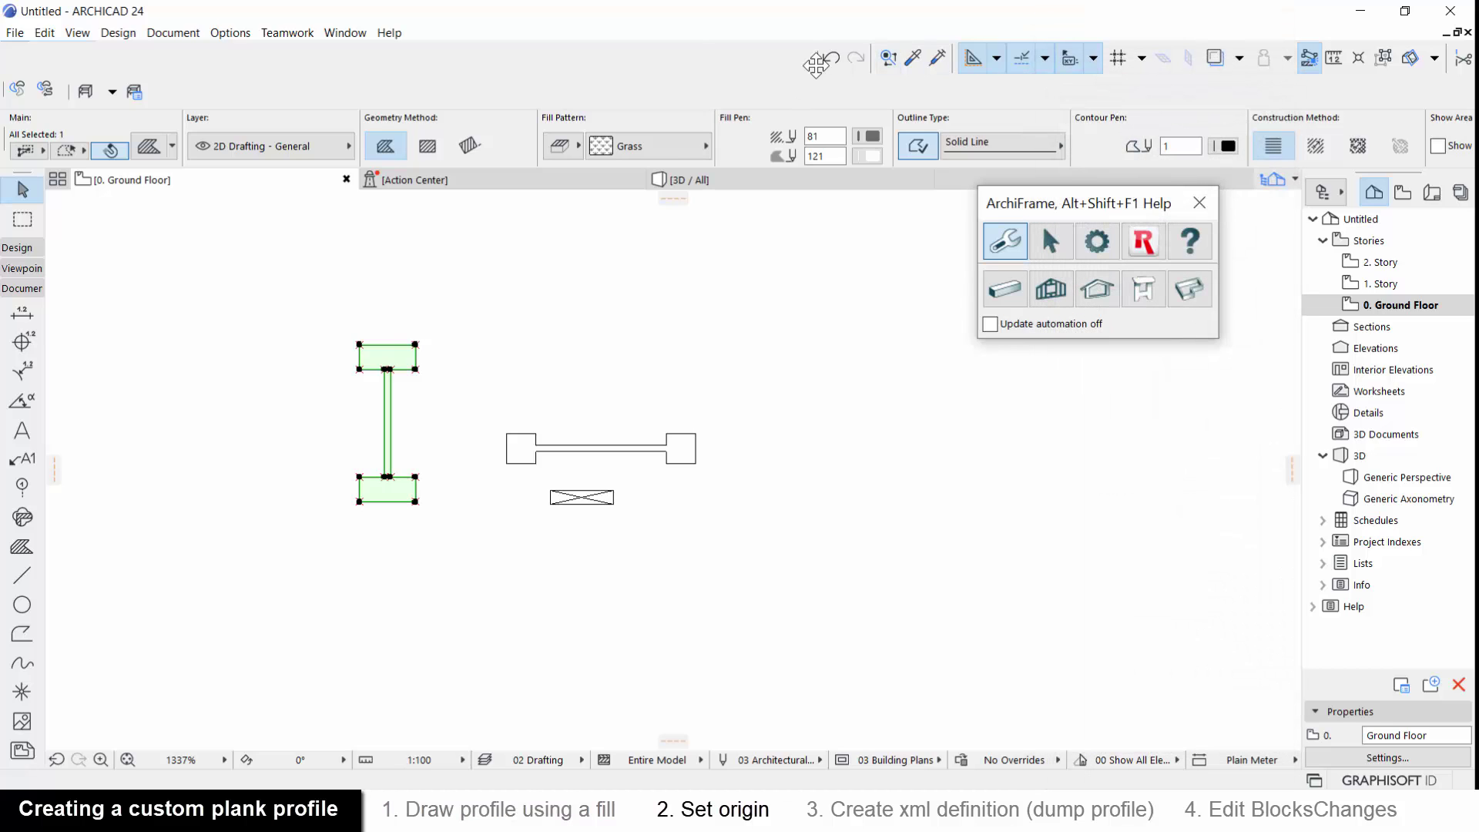
drag(816, 64, 11, 19)
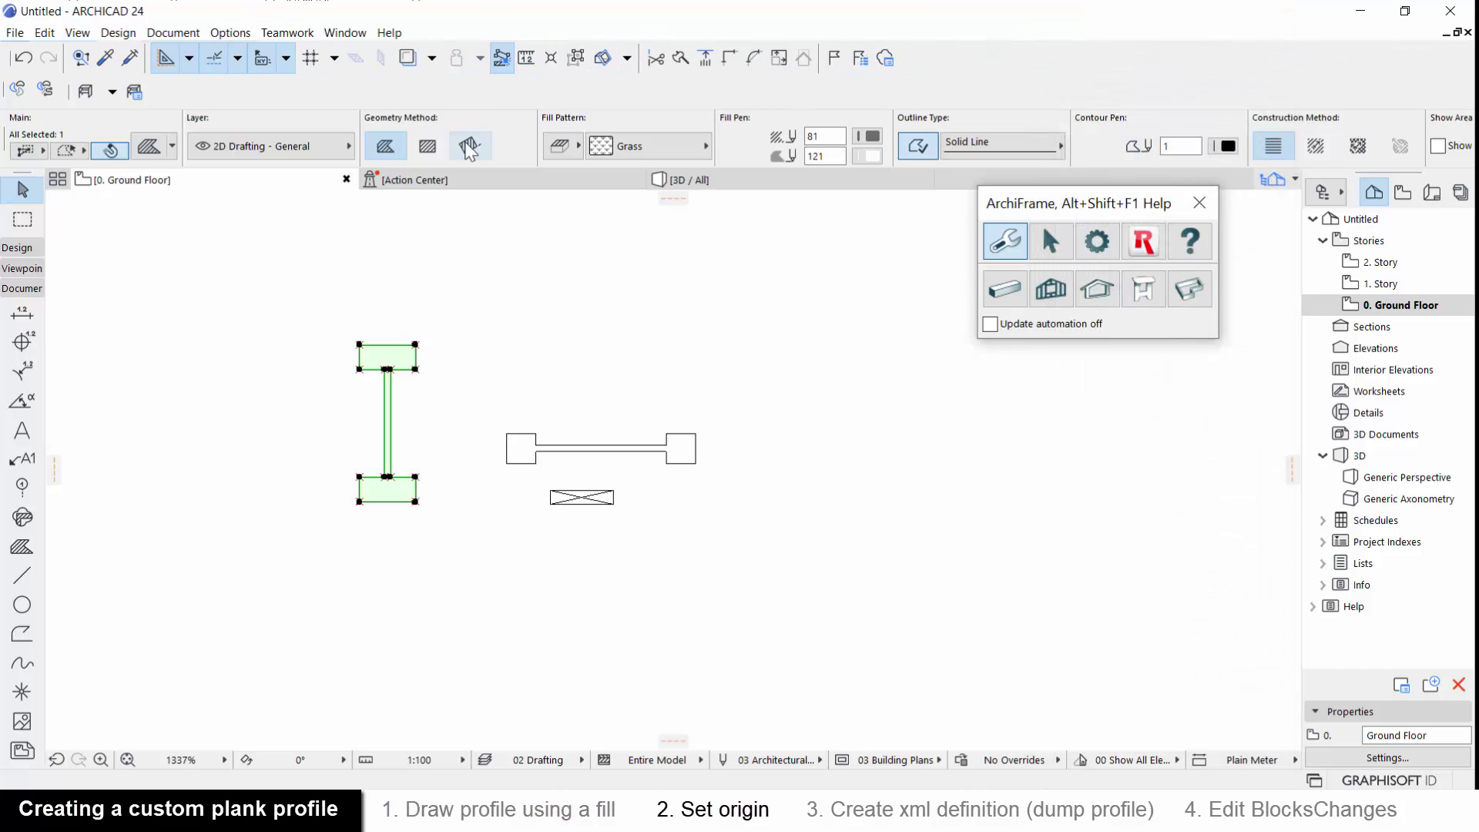
key(Escape)
click(393, 348)
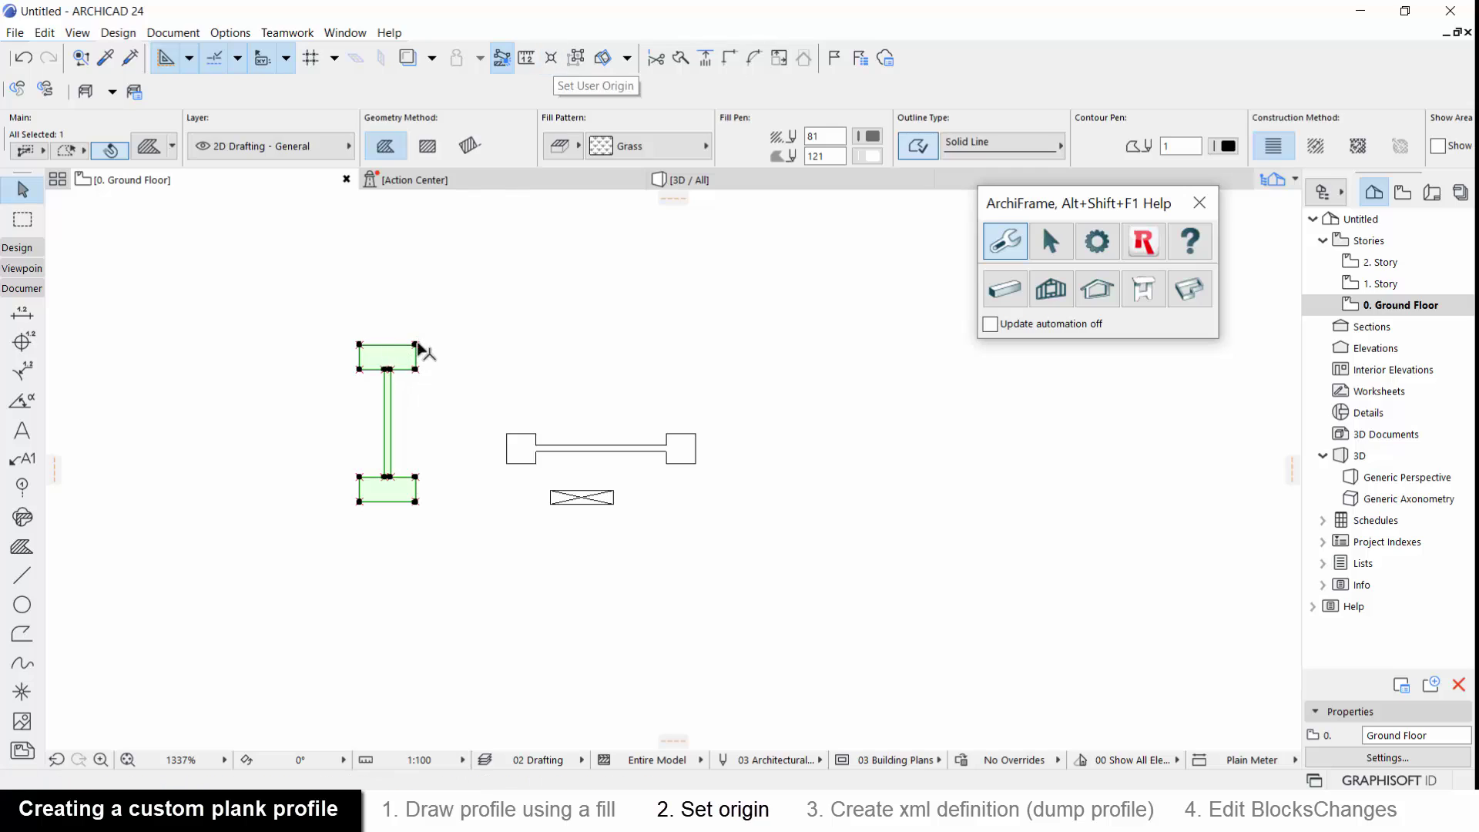
click(552, 58)
click(388, 502)
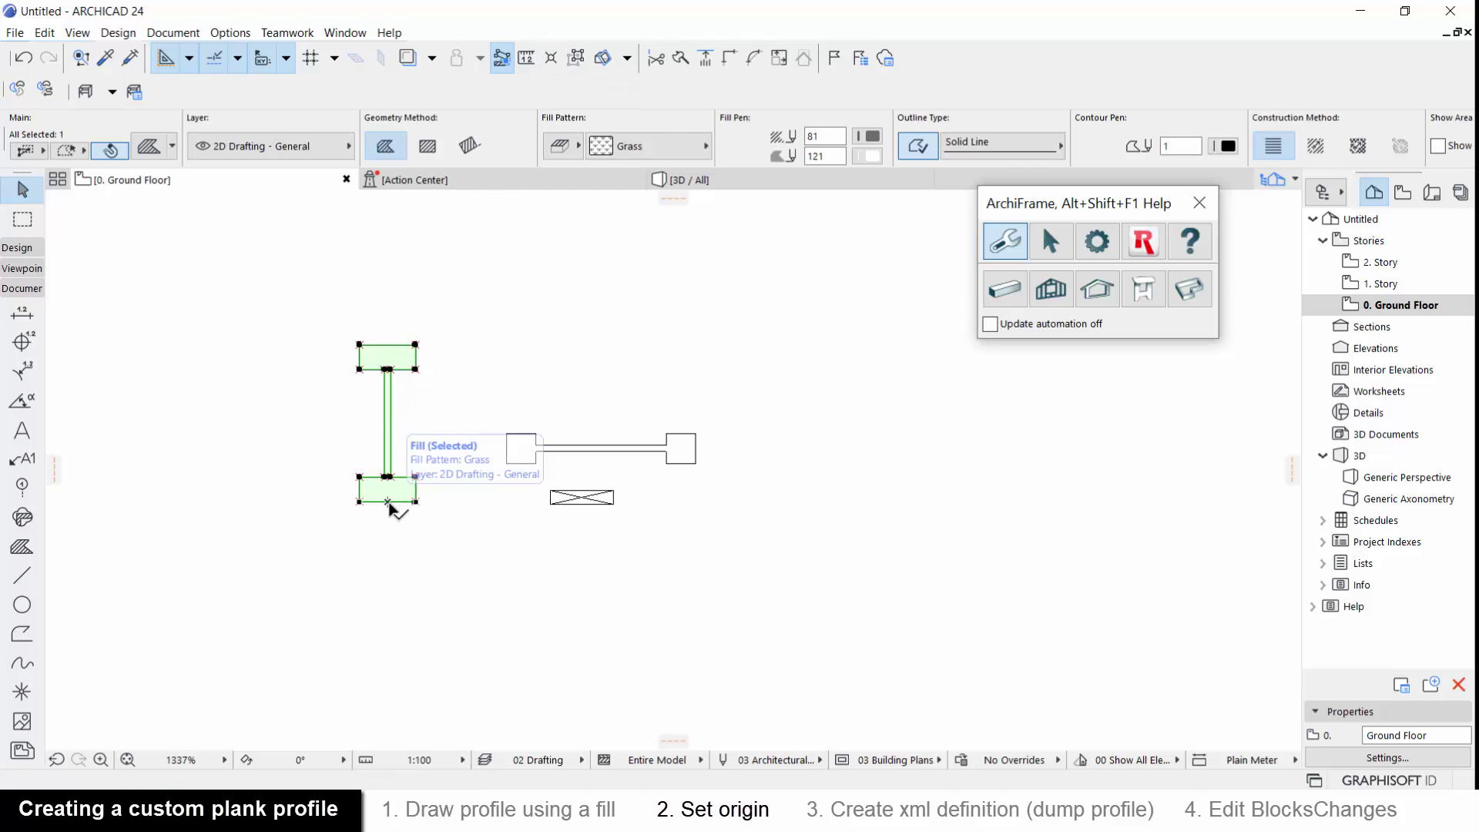
scroll(359, 469, up, 1)
scroll(358, 468, up, 2)
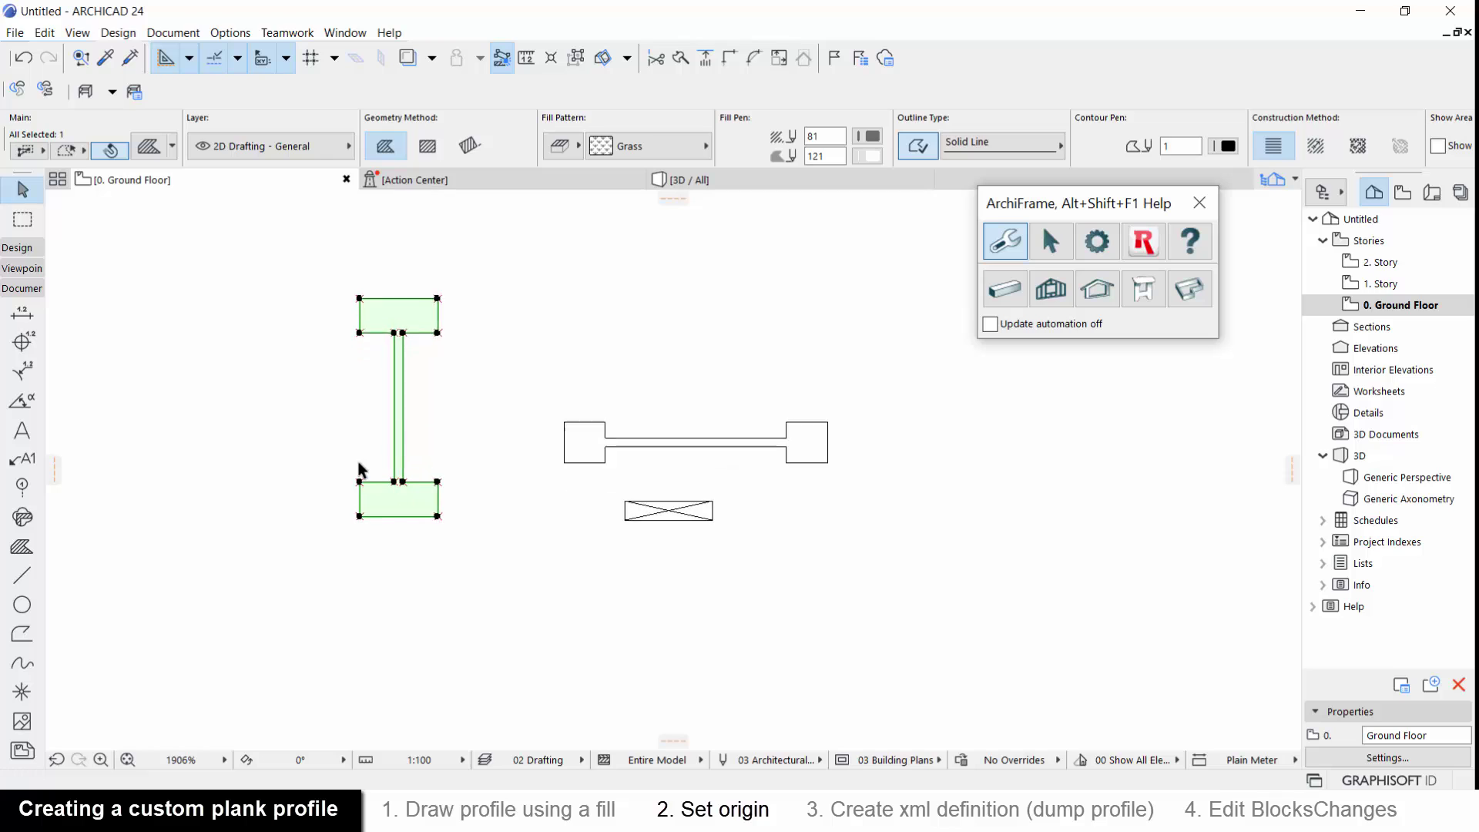
Dump the profile from the selected I-shaped fill with ArchiFrame and copy the complete generated XML text
click(1005, 289)
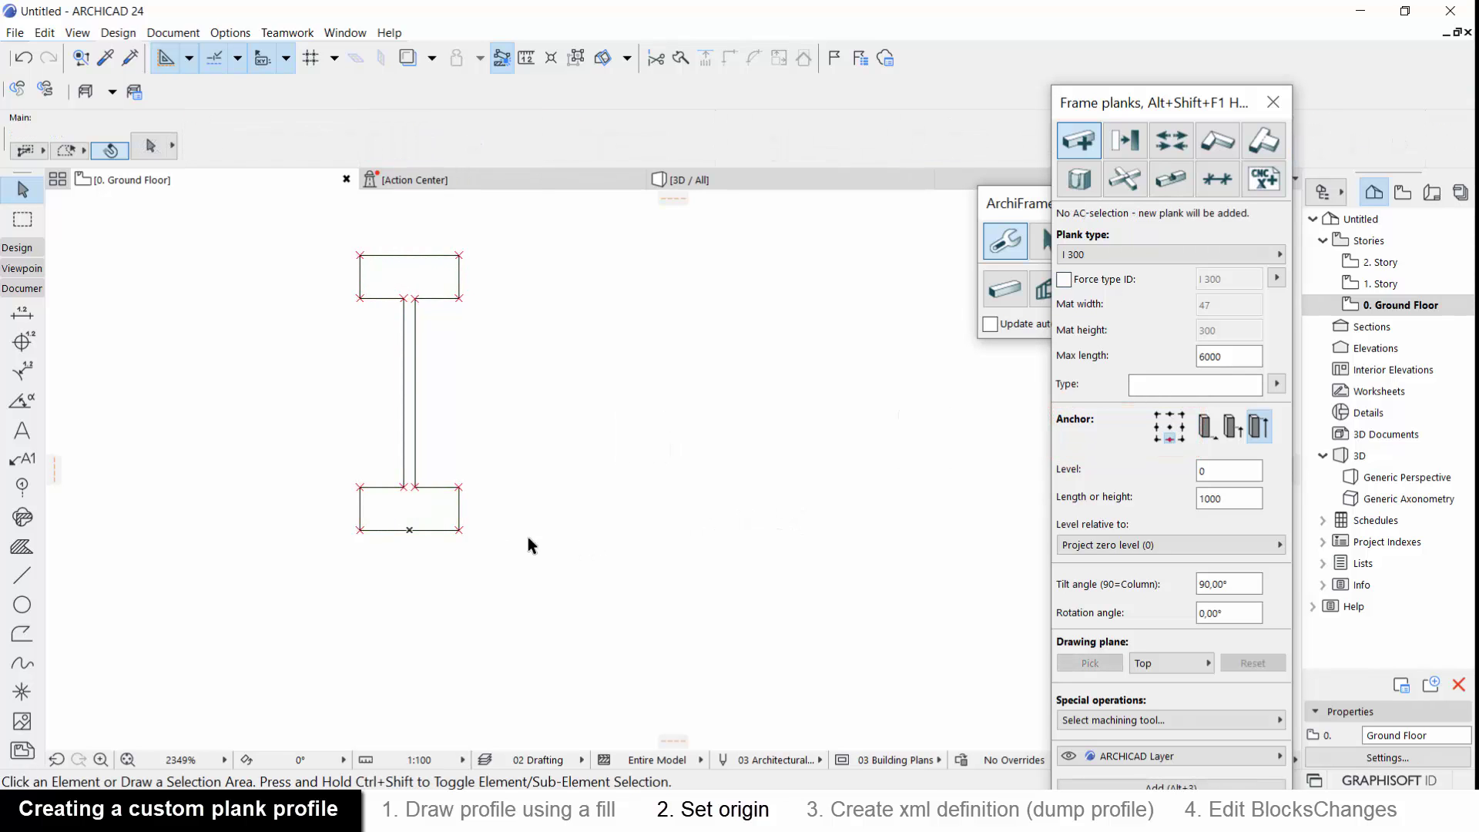
click(453, 529)
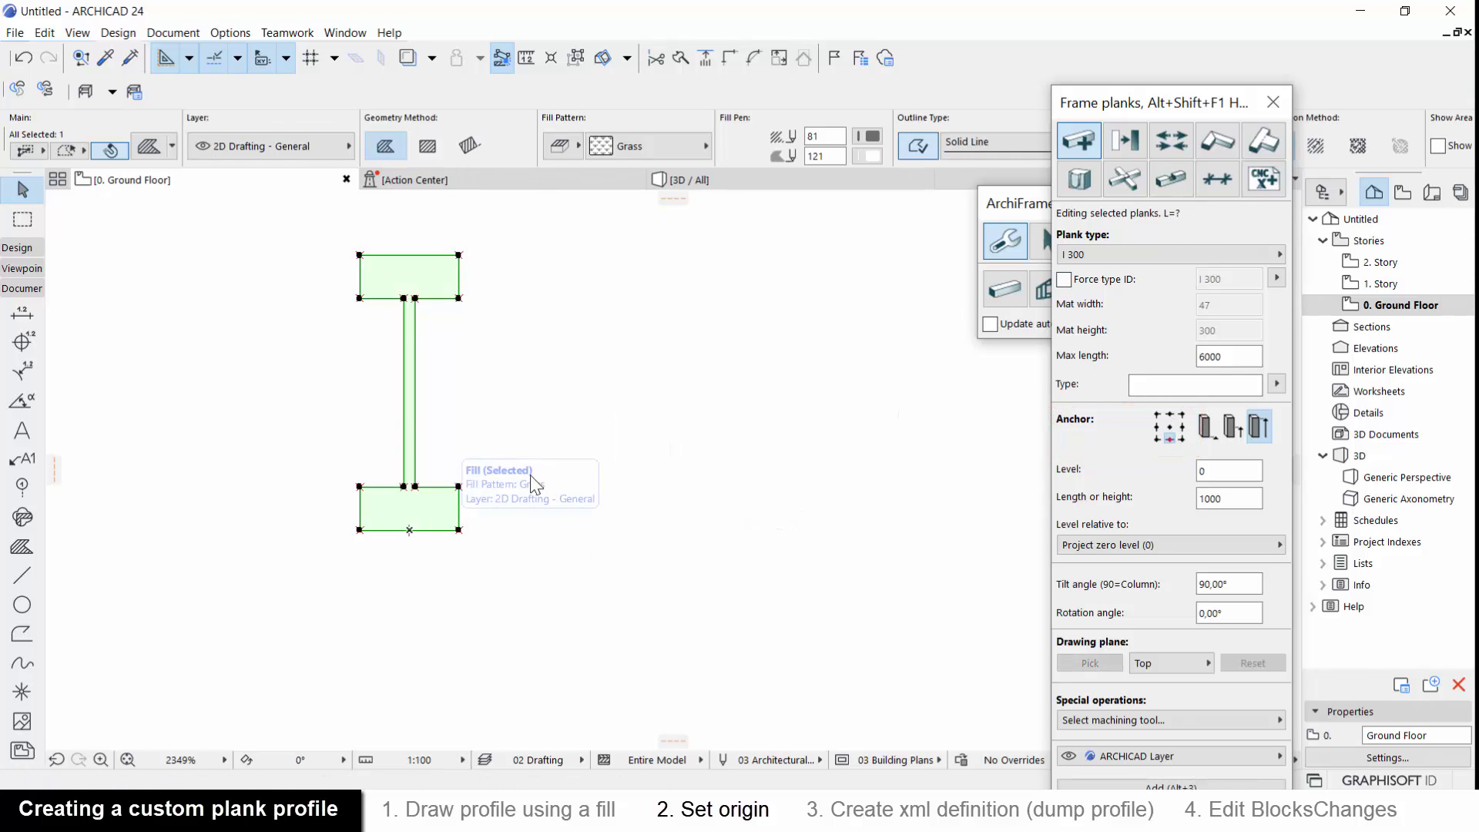
click(1274, 108)
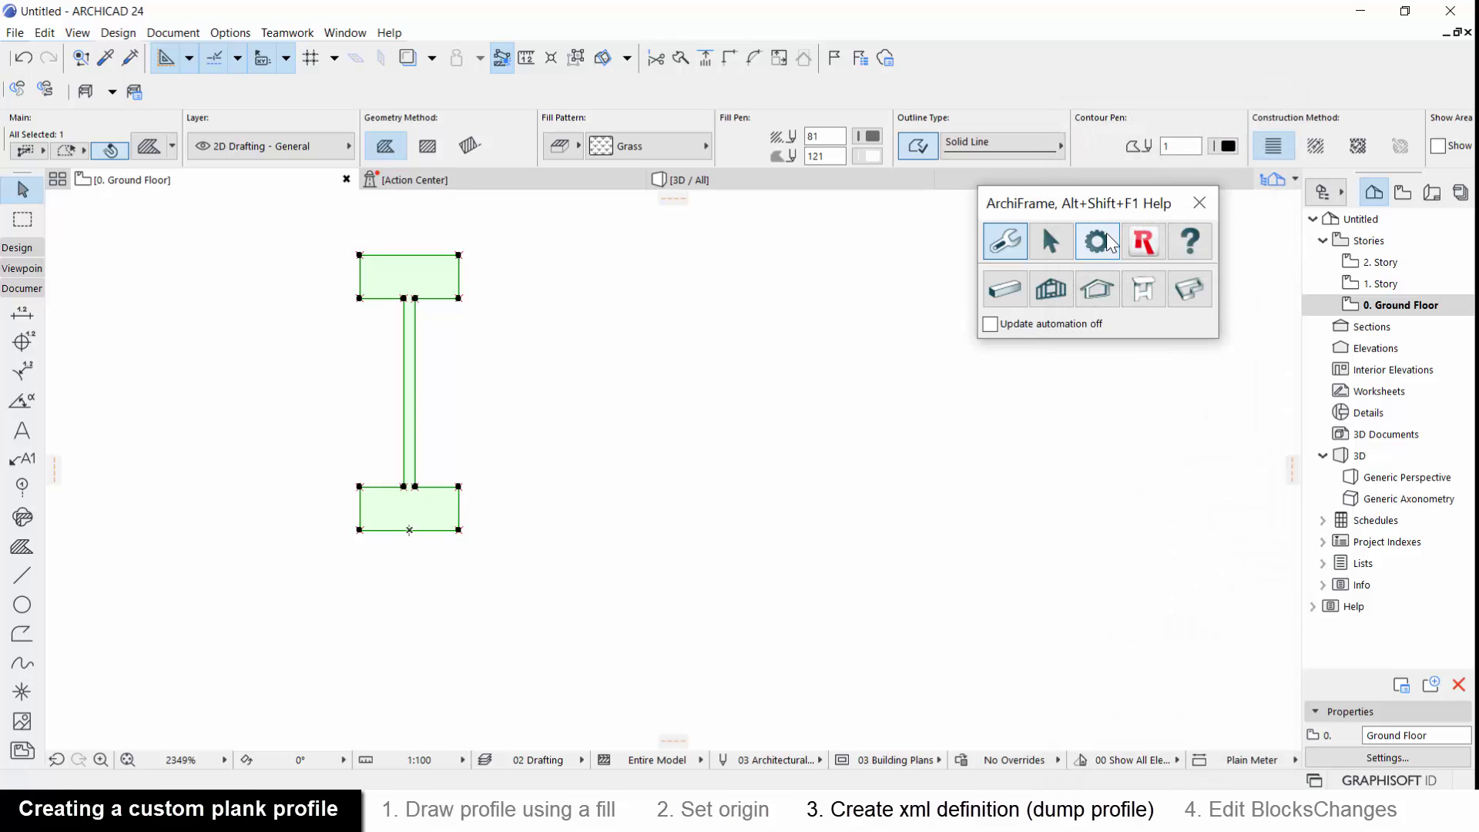
click(1053, 245)
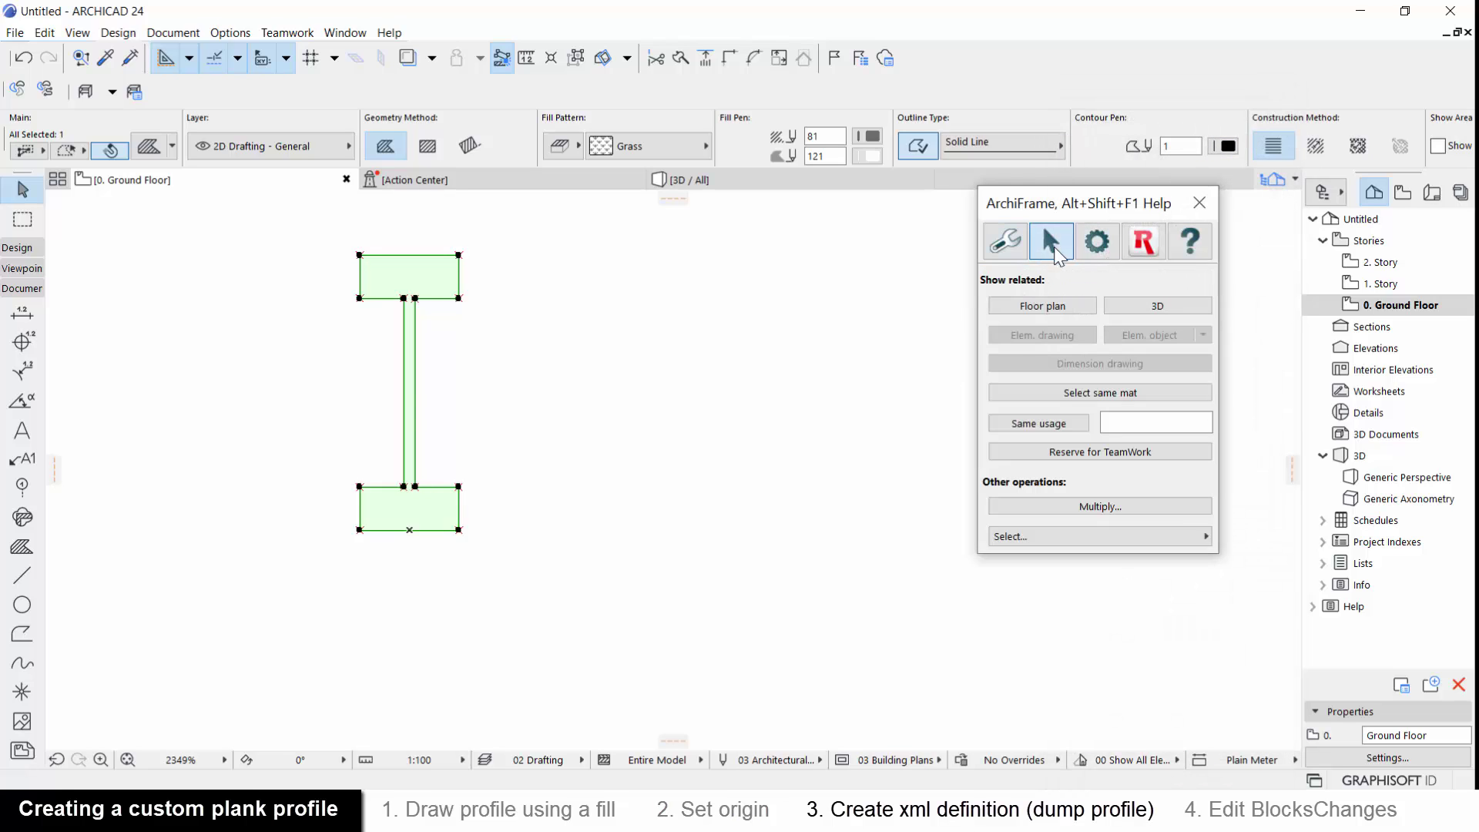
click(1071, 538)
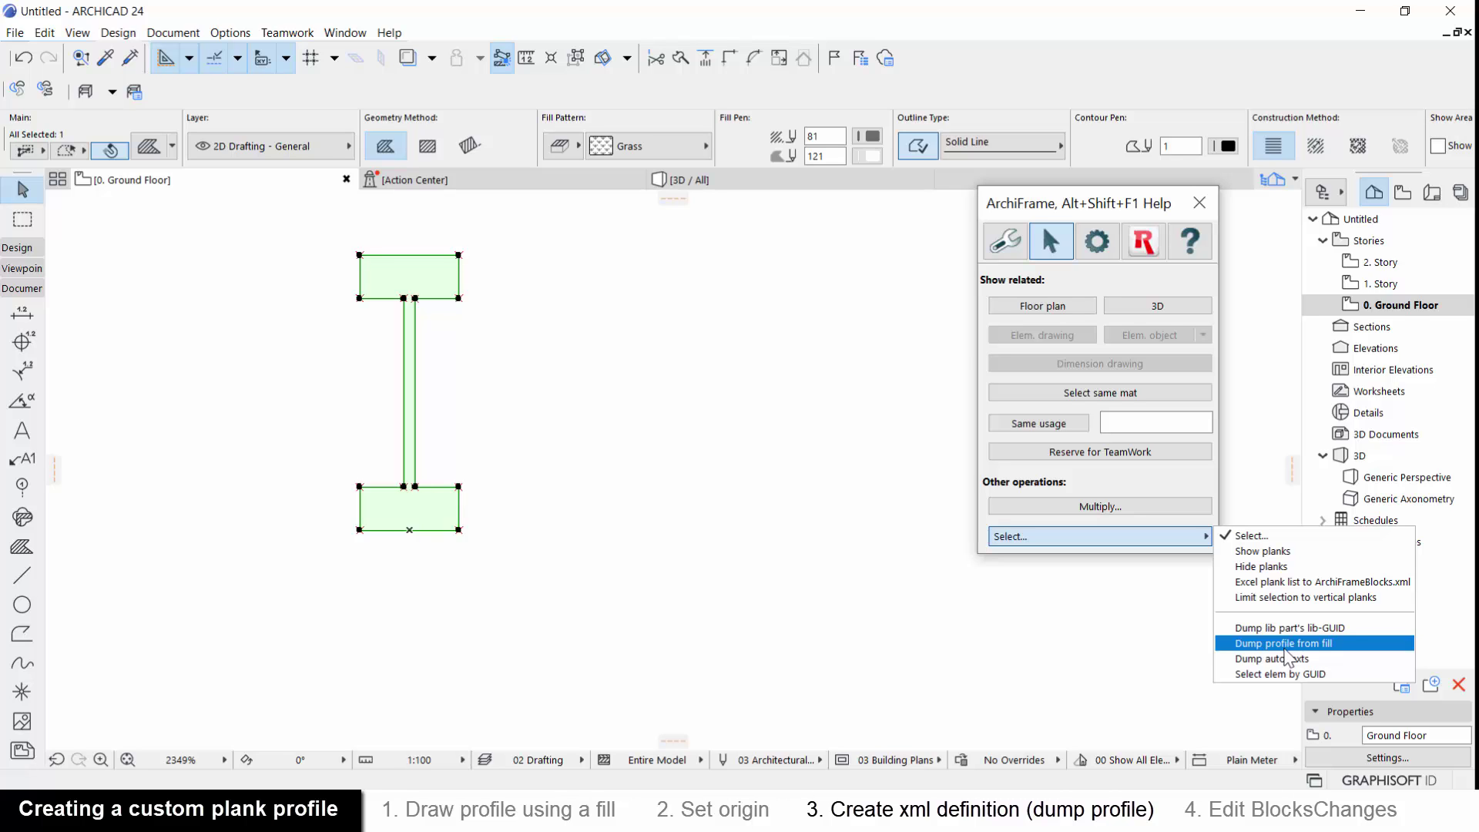
click(1284, 643)
drag(651, 416, 502, 85)
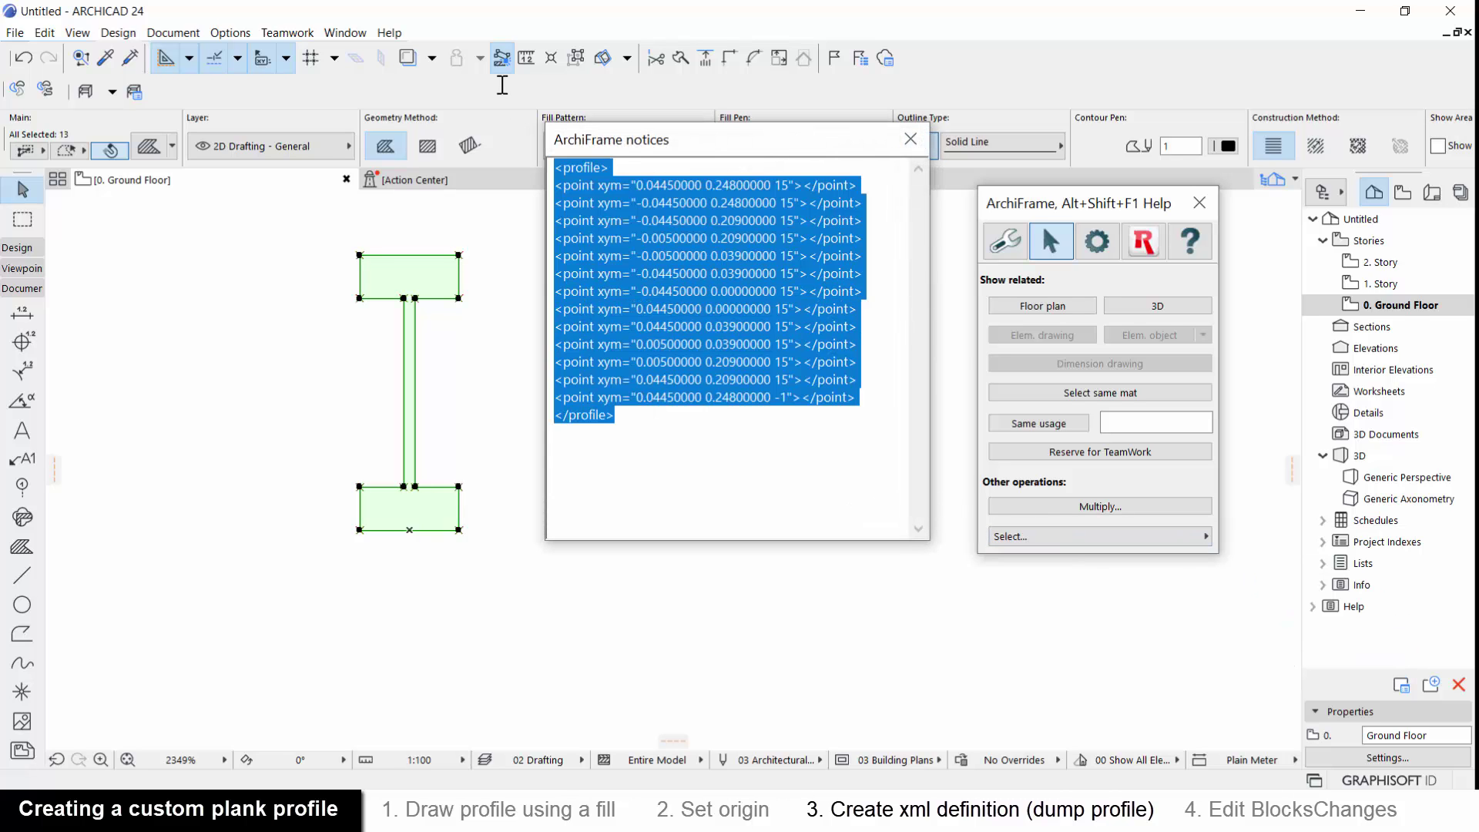
key(ctrl+c)
click(910, 139)
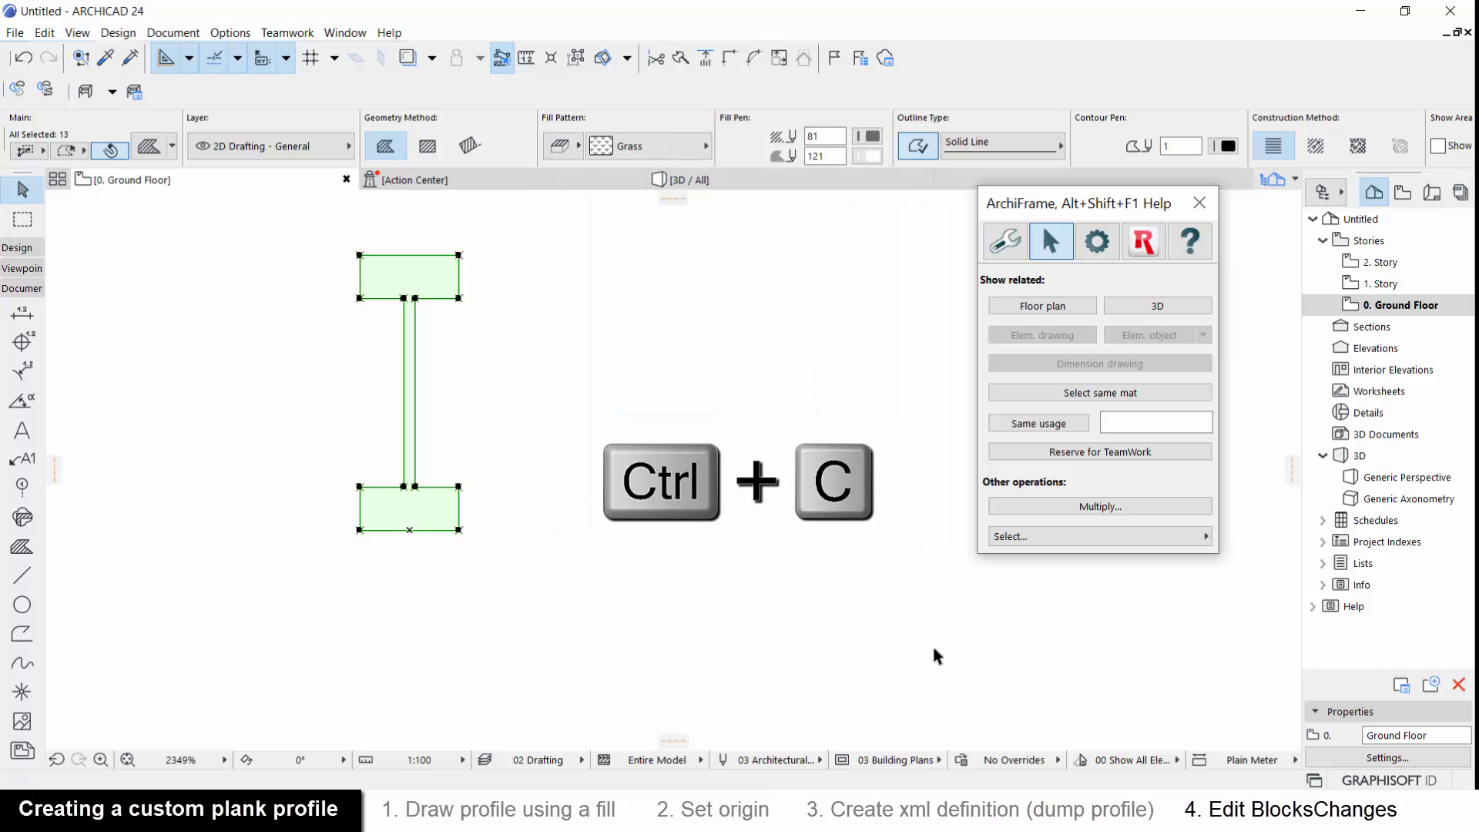
Switch to ArchiFrameBlocksChanges.xml in Notepad++ and paste the copied profile on new blank lines between the 22x100 and I 300 materials
key(ctrl+v)
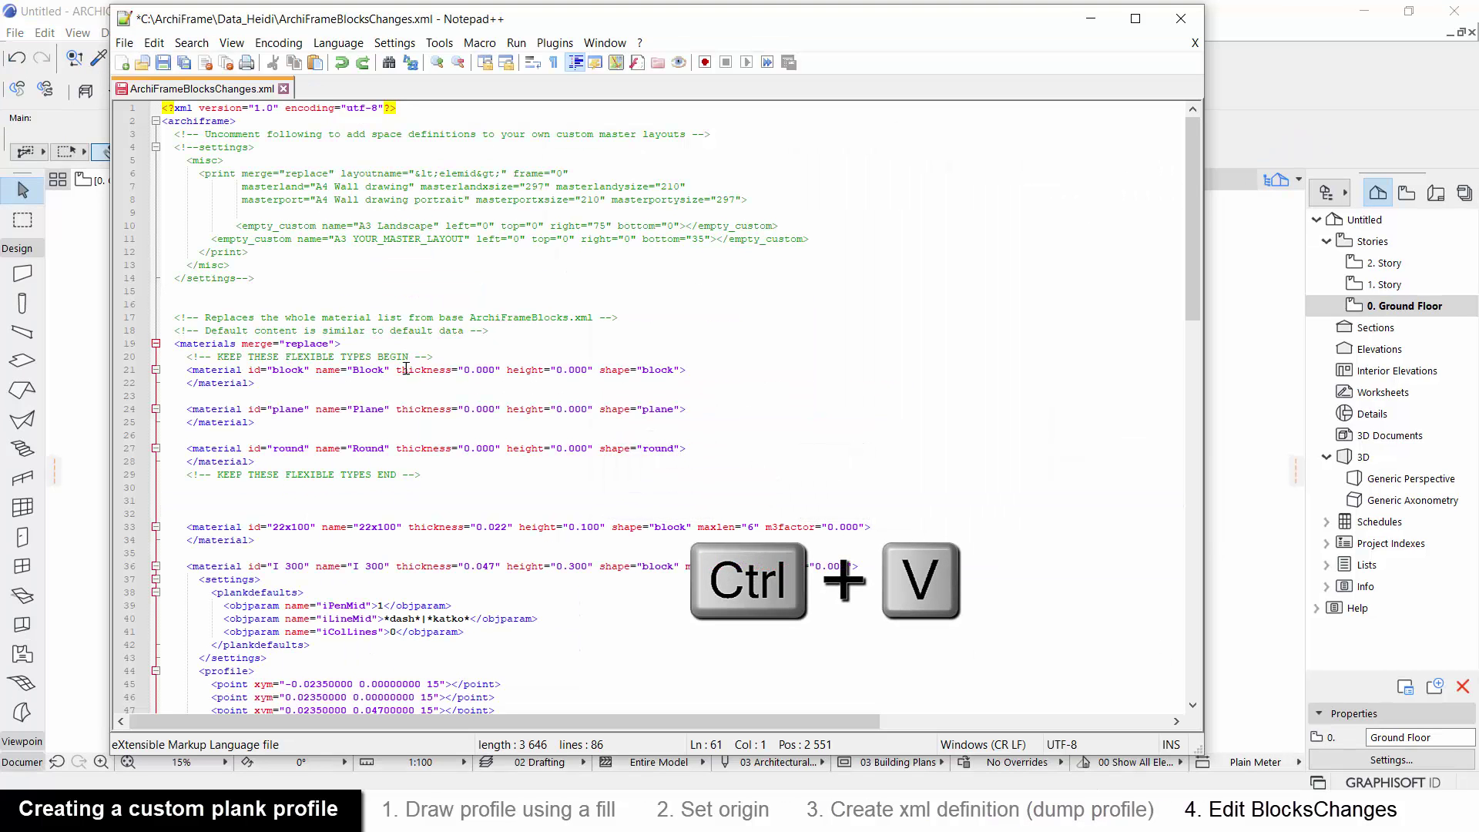
click(317, 556)
key(Return)
key(Return)
key(Return)
key(Return)
key(Return)
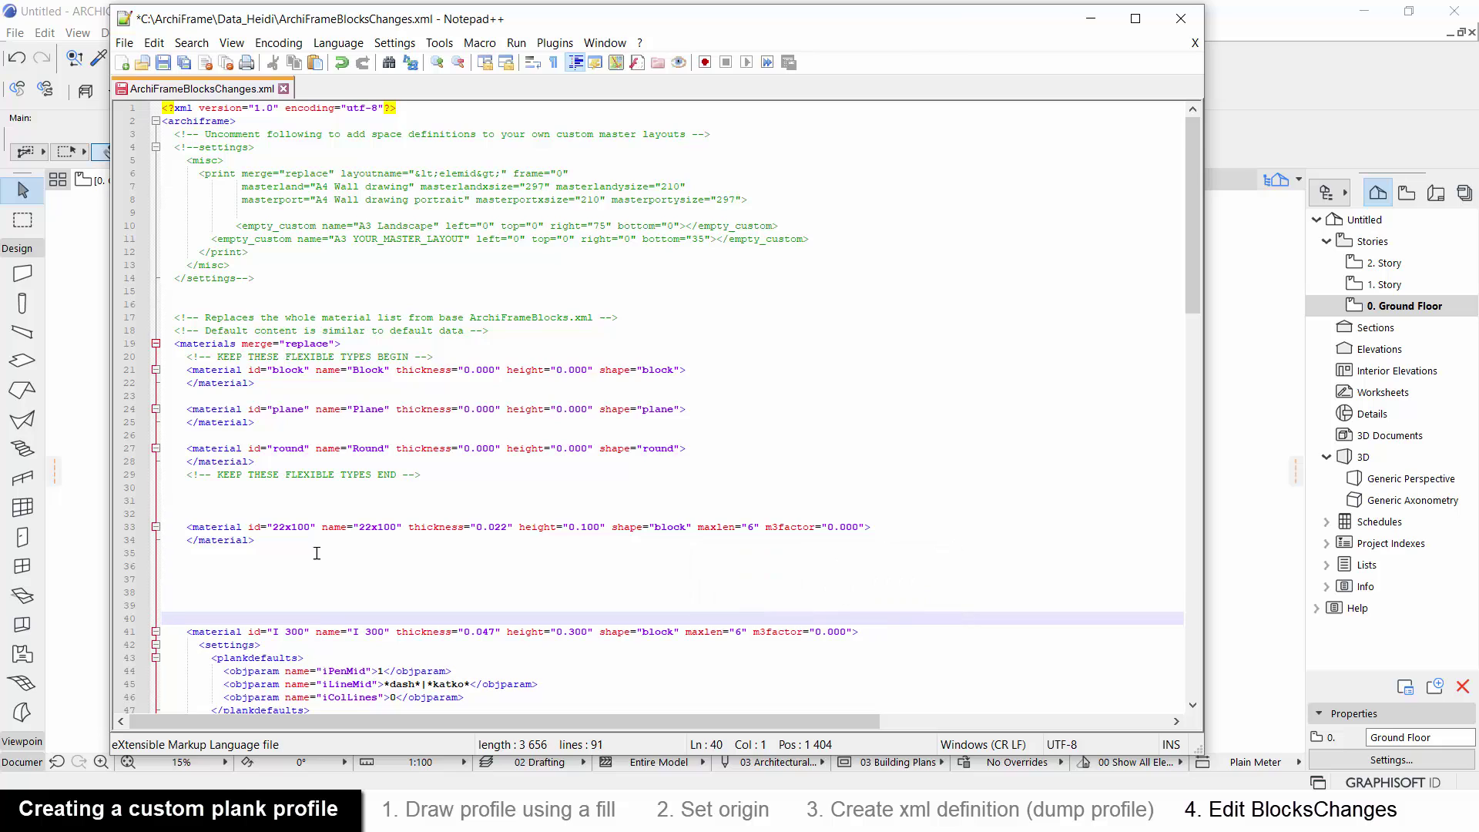
key(Up)
key(ctrl+v)
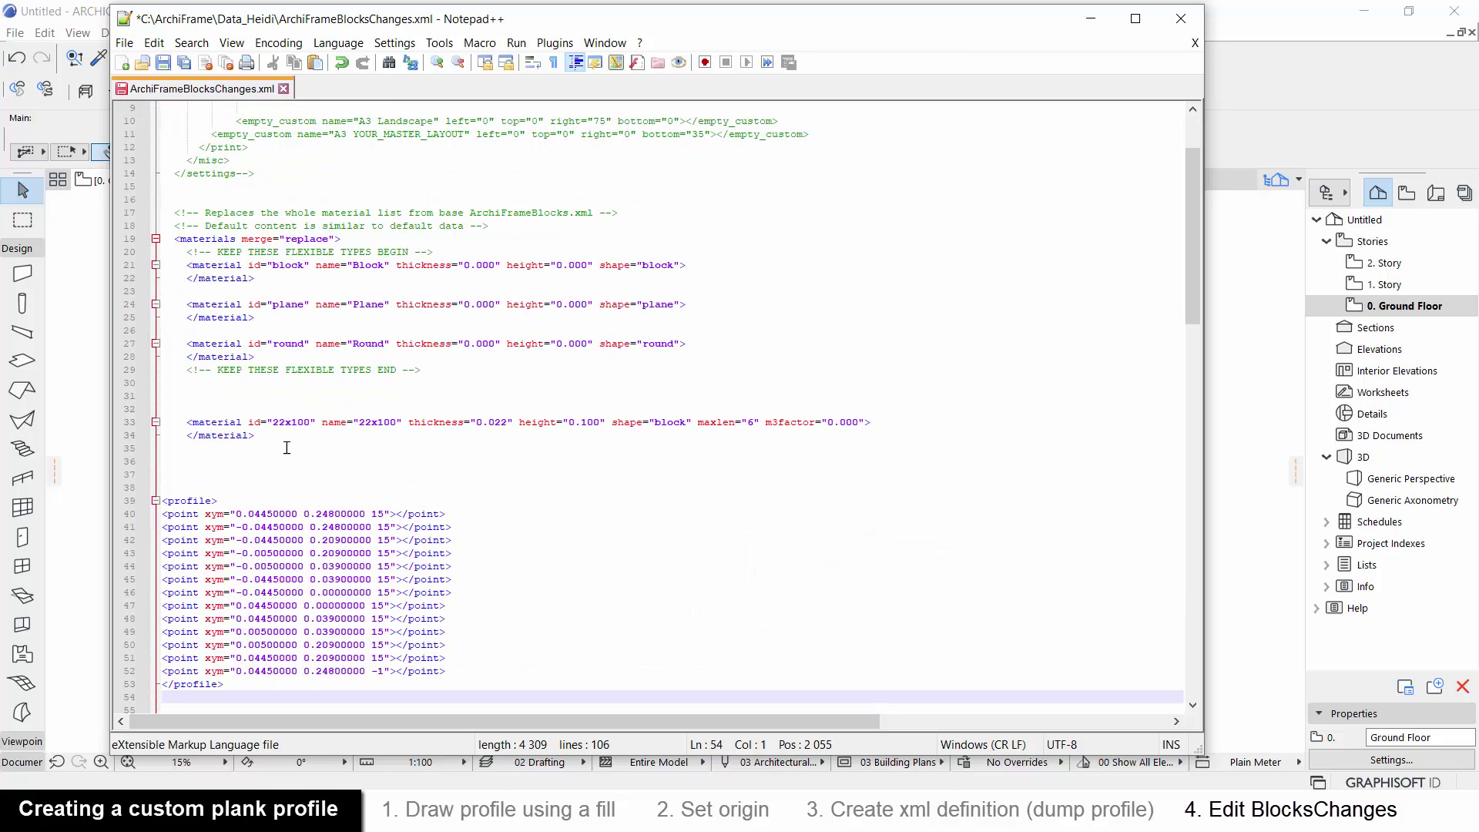
Duplicate the 22x100 material definition, including its closing tag, directly below the original
drag(286, 448, 171, 427)
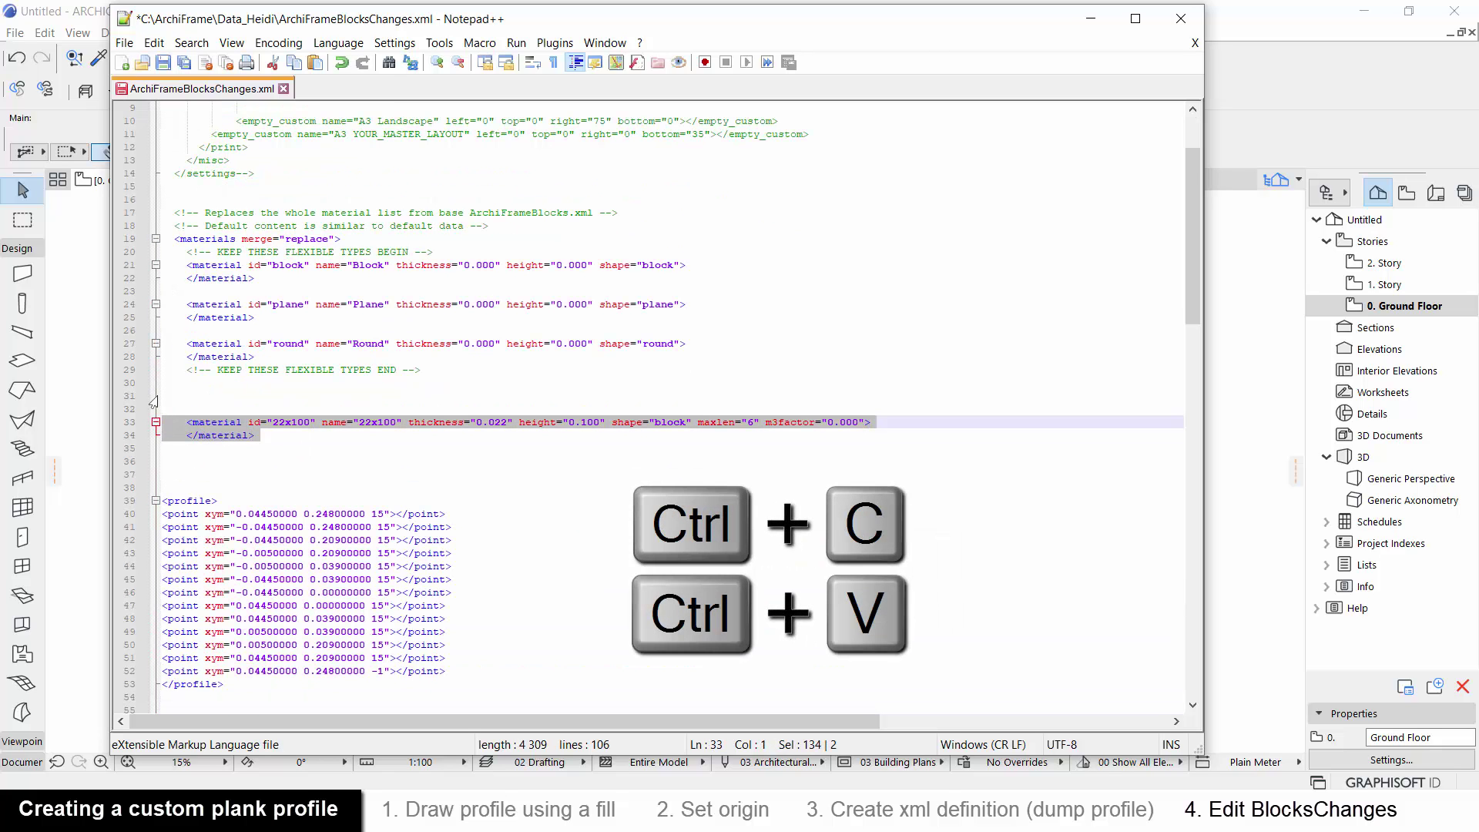
key(ctrl+c)
key(Down)
key(Down)
key(Down)
key(ctrl+v)
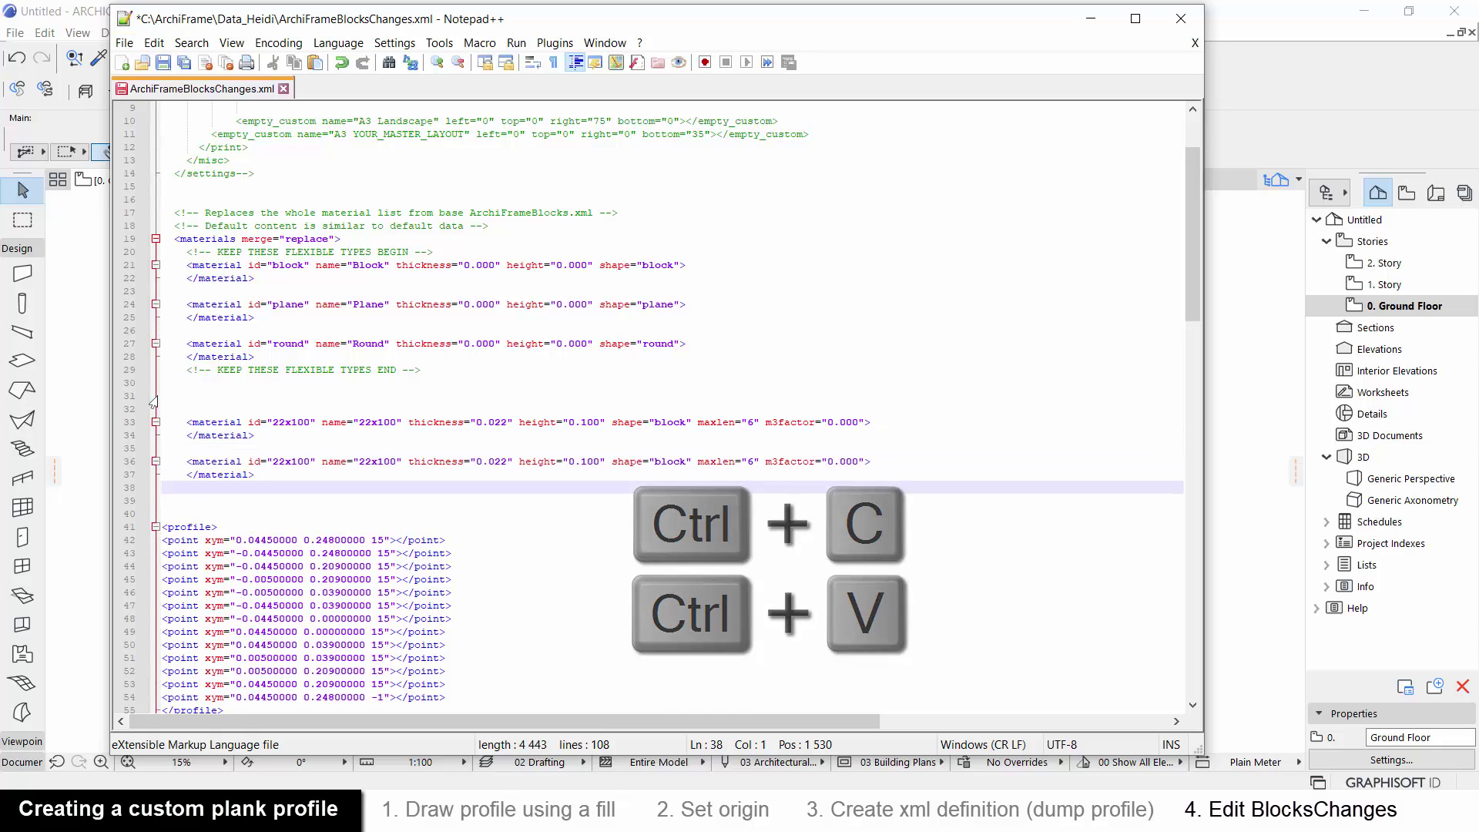
Change both the id and the name of the duplicated material to I 248
double_click(285, 462)
text(I)
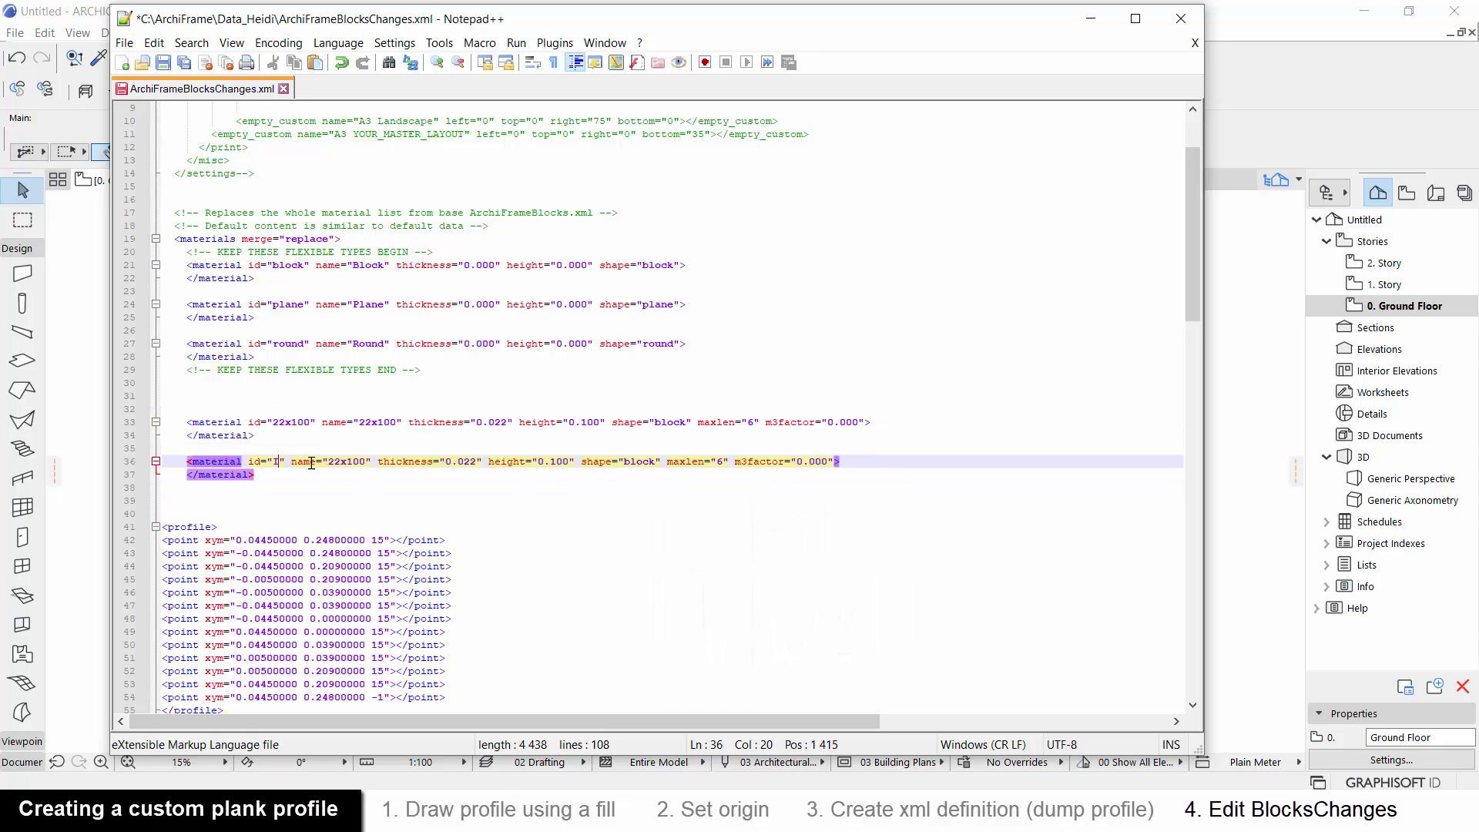
text( 248)
double_click(385, 461)
text(I 248)
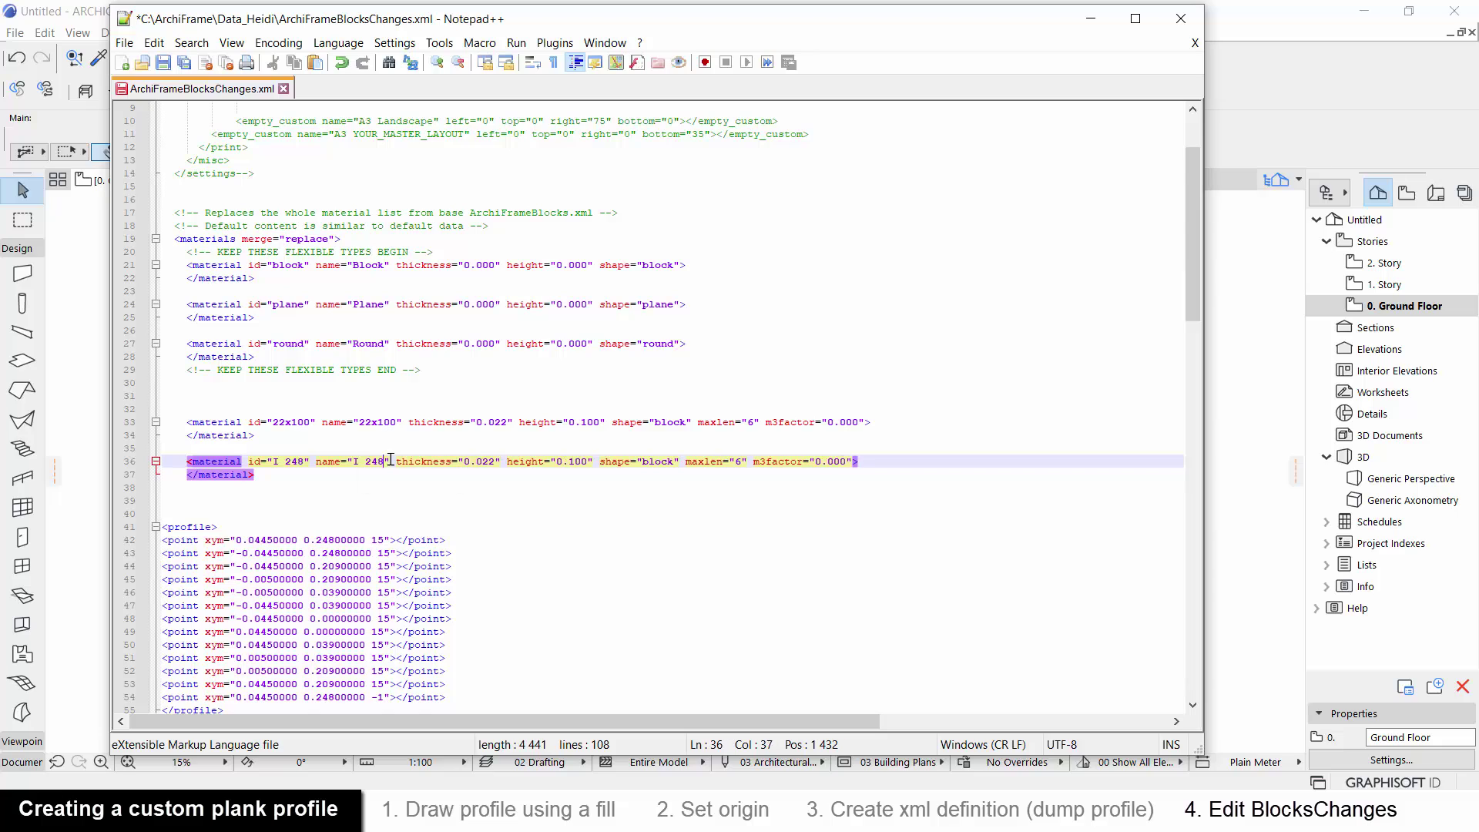
Set the I 248 material's thickness to 0.089 and its height to 0.248
double_click(495, 461)
text(089)
text(248)
Move the whole profile block inside the I 248 material, directly before its closing material tag
drag(273, 710, 160, 527)
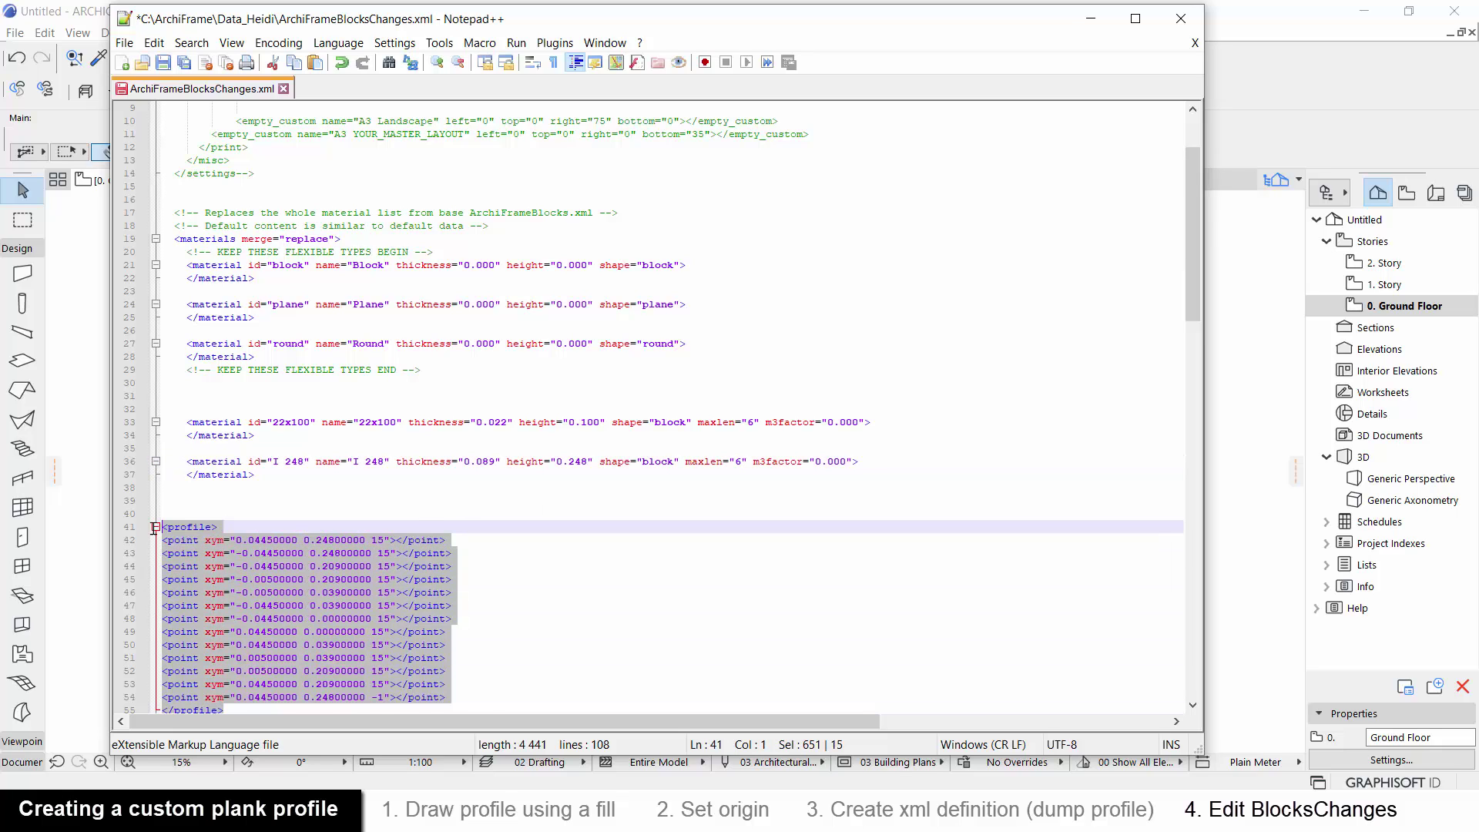
key(Delete)
click(186, 475)
key(Return)
key(Up)
key(ctrl+v)
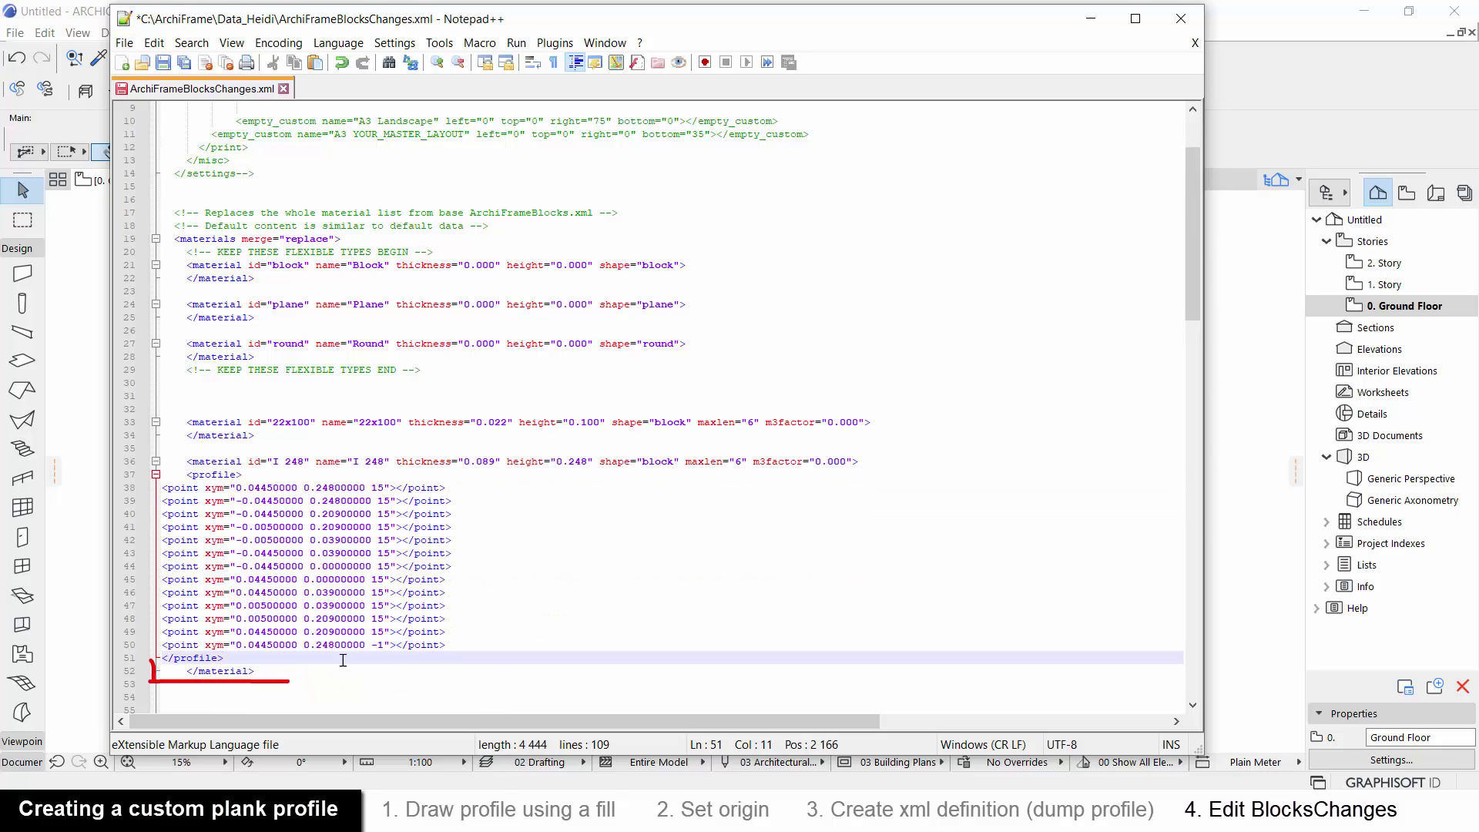
Indent all lines of the profile block inside the I 248 material by one level
drag(340, 657, 139, 478)
key(Tab)
click(471, 632)
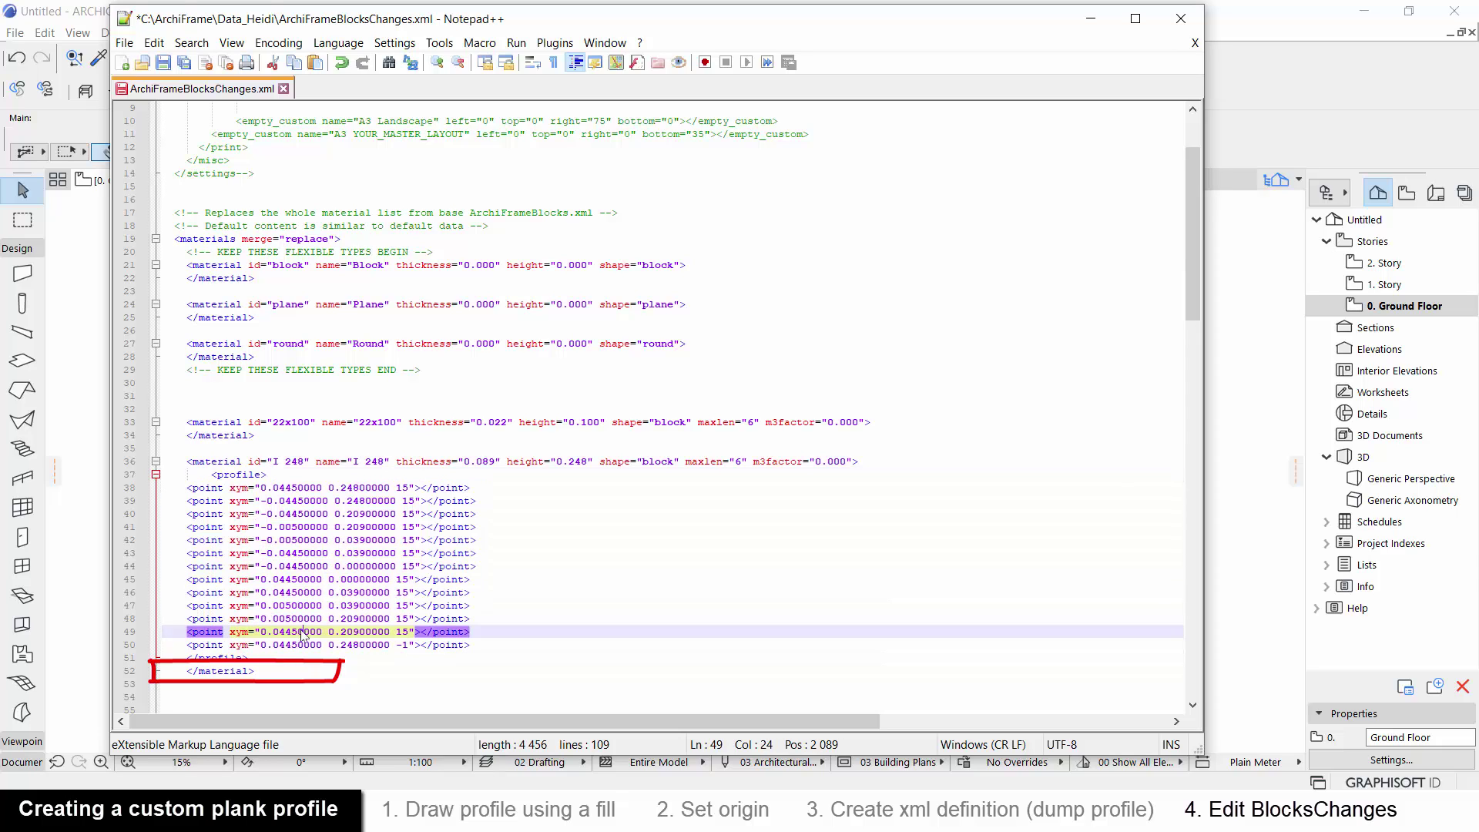
Indent the point lines and the closing profile tag of the I 248 material by two levels
click(471, 662)
drag(471, 662, 158, 487)
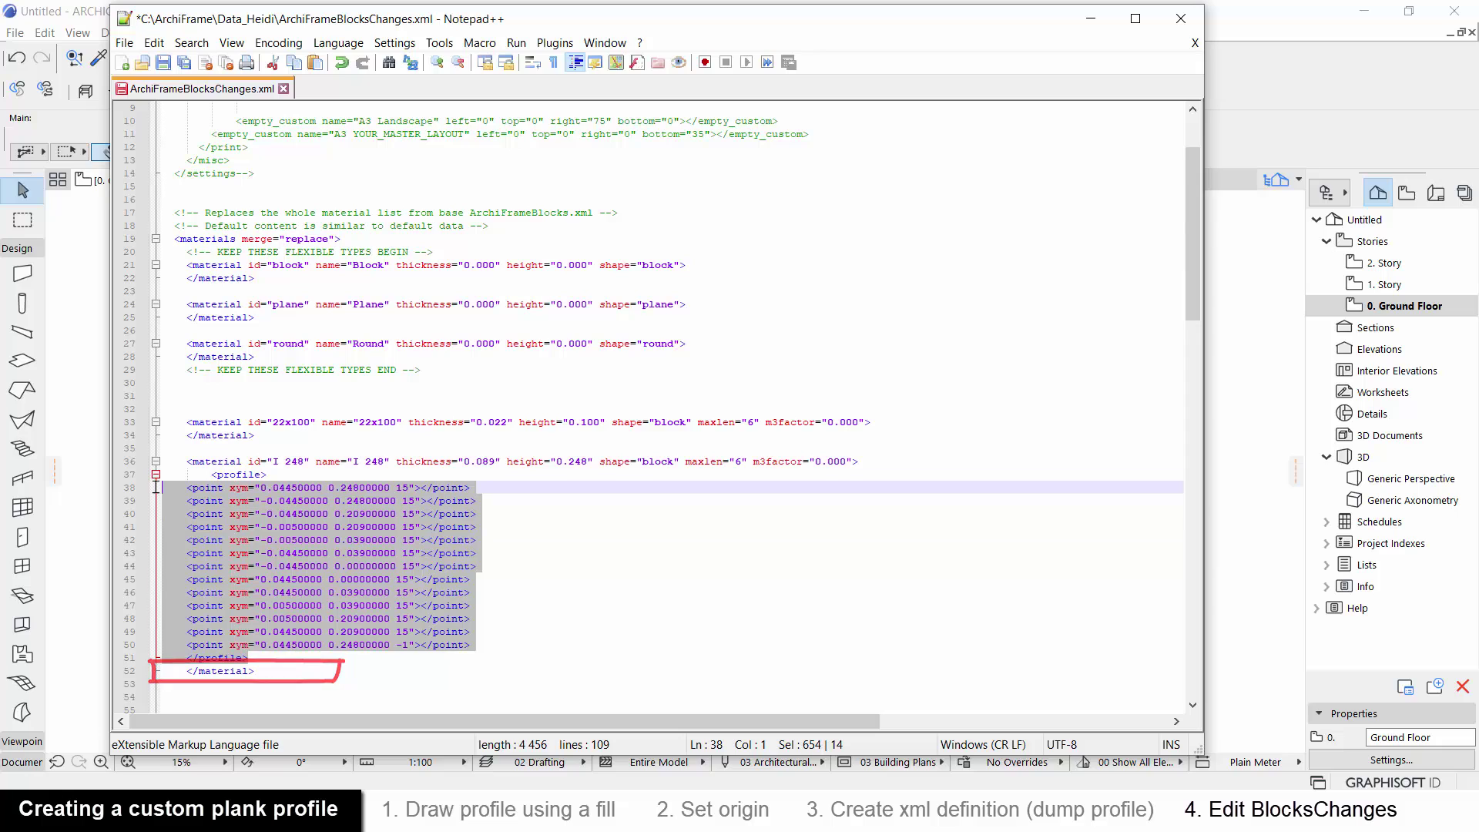
key(Tab)
key(Tab)
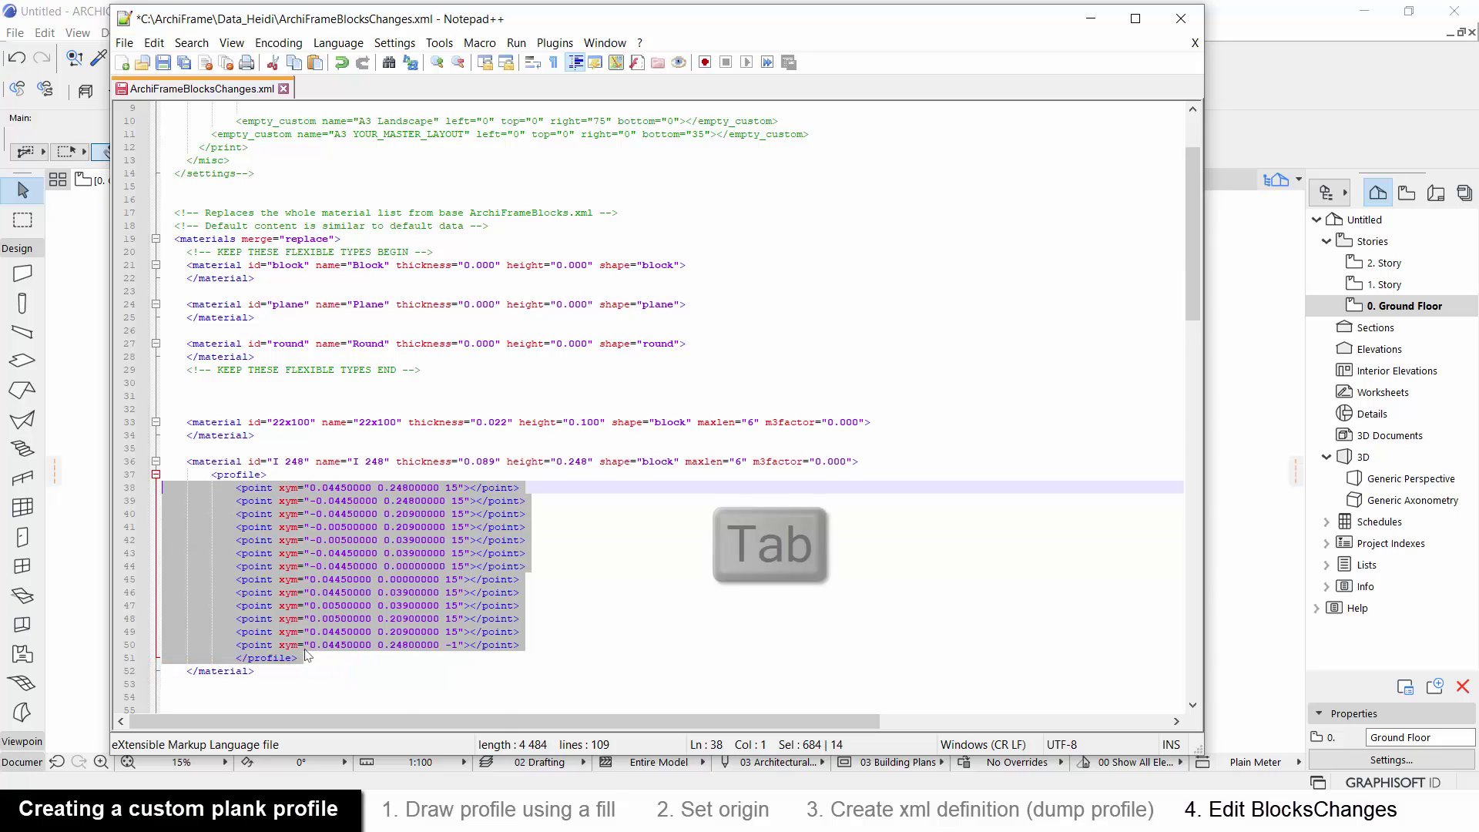
Align the closing profile tag with the opening profile tag in the I 248 material and save the file
click(242, 655)
key(shift+Tab)
click(423, 690)
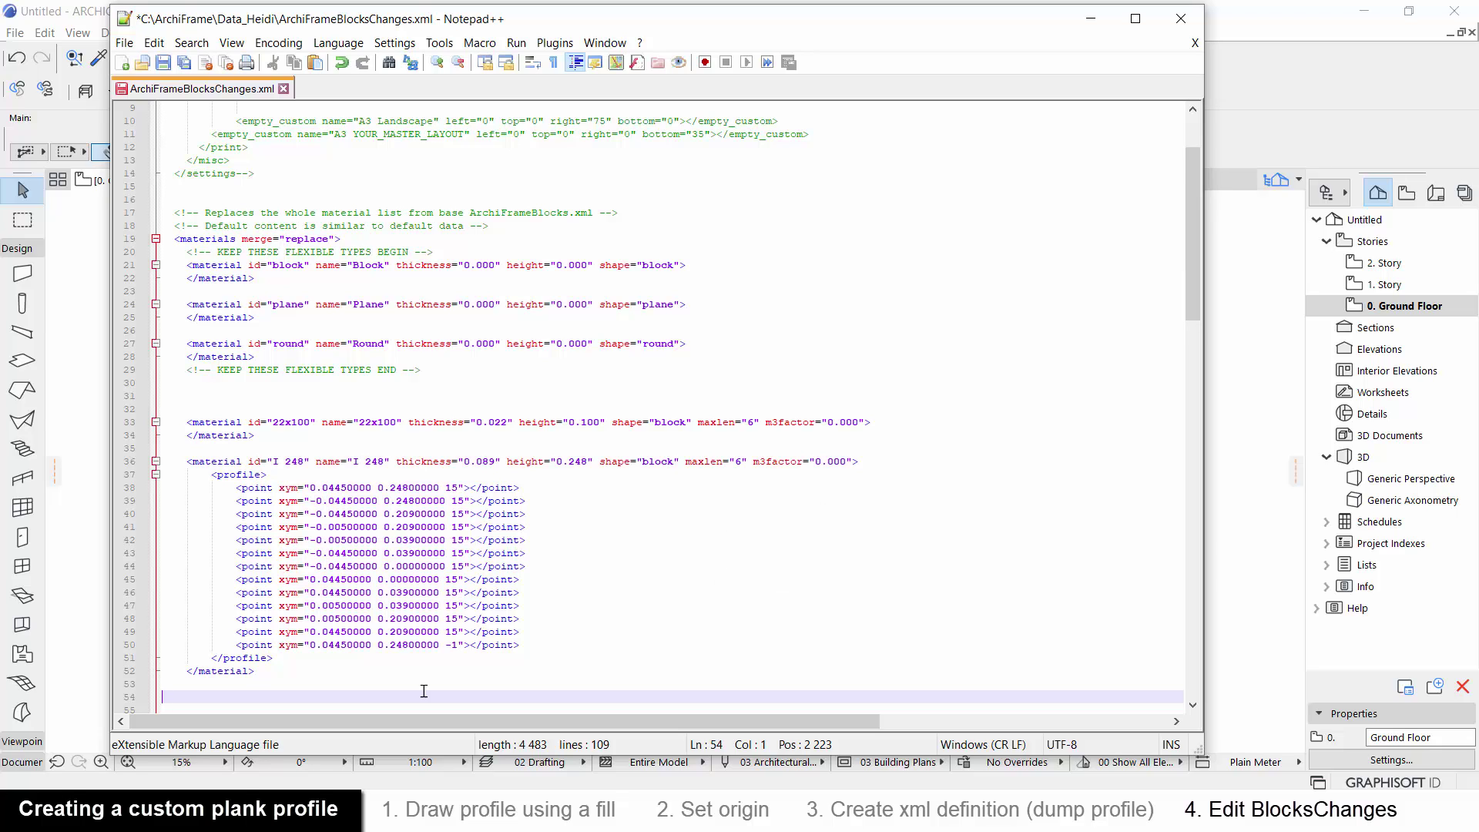
key(ctrl+s)
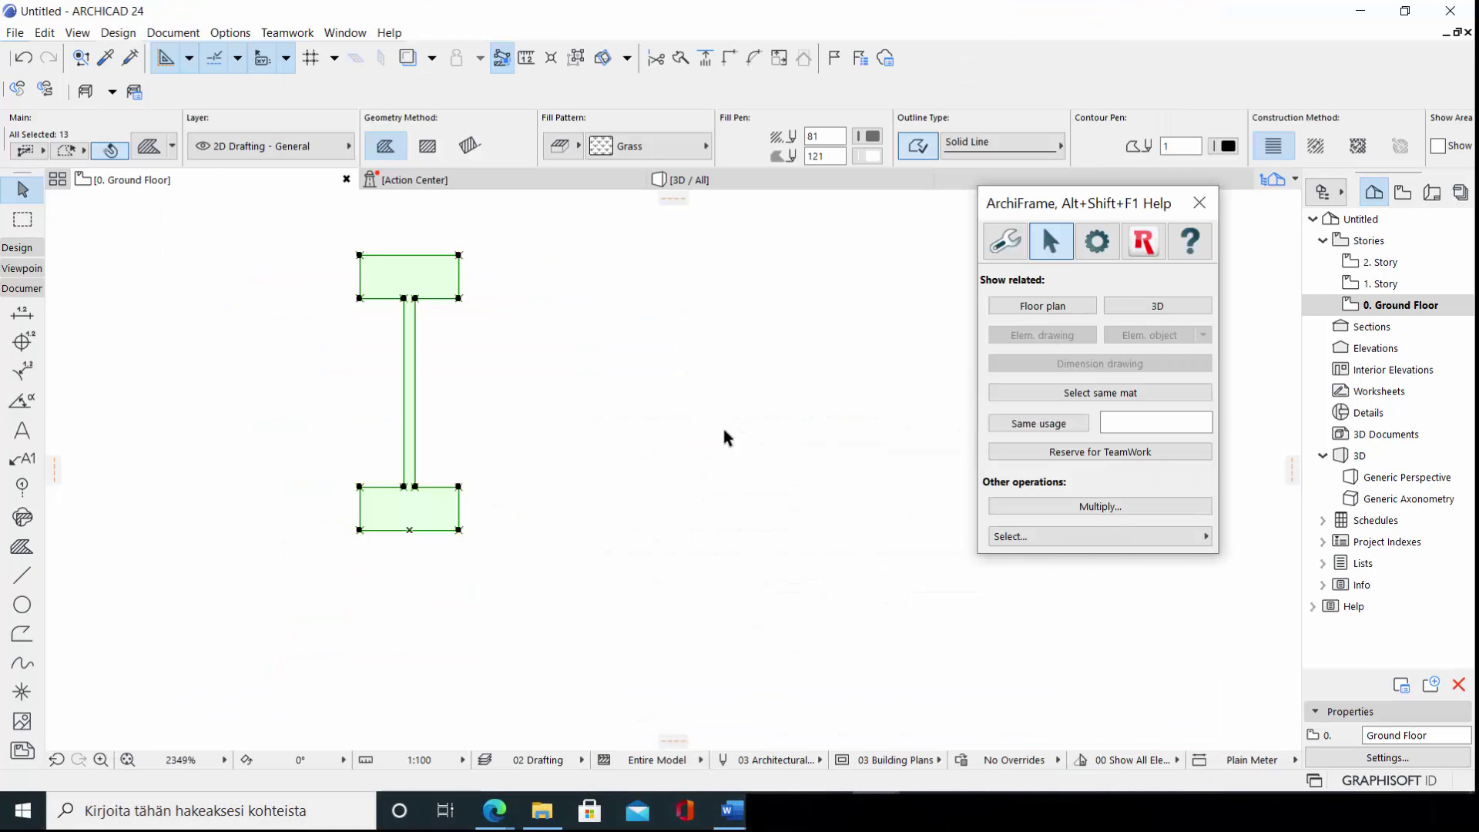
Switch to ARCHICAD, deselect the fill and reload the ArchiFrame data by accepting its settings as they are
click(724, 437)
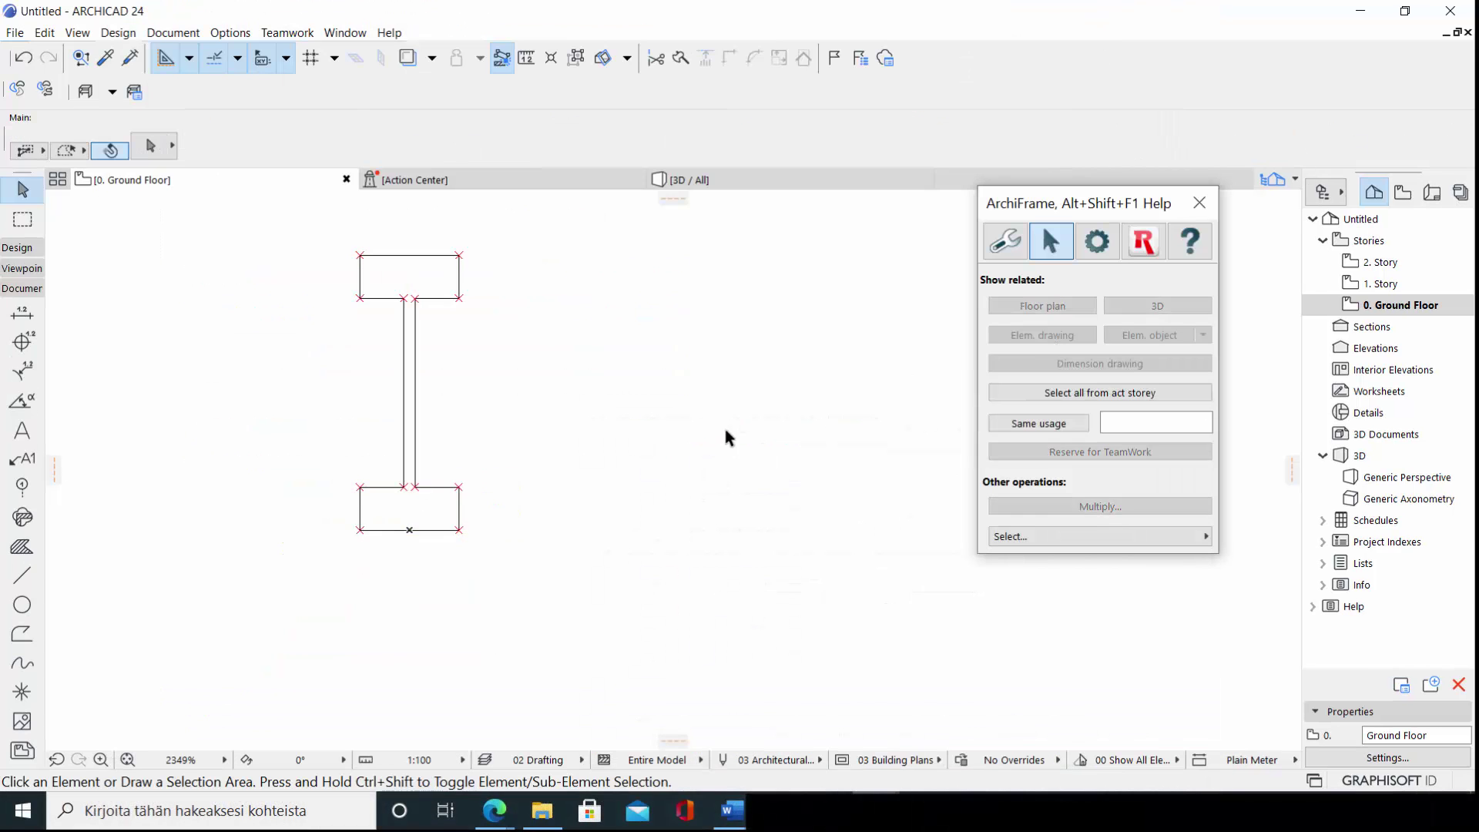
click(1107, 243)
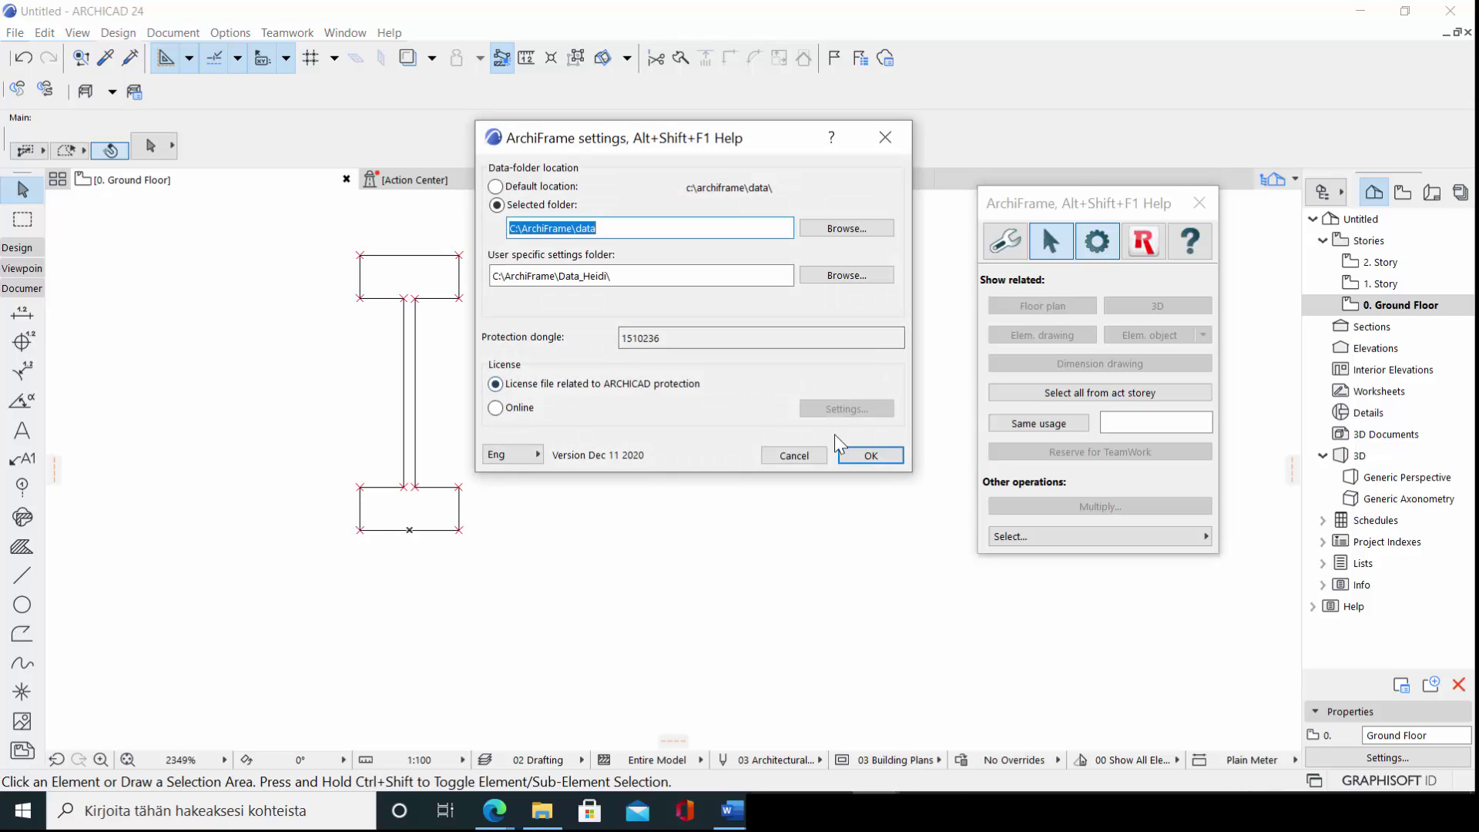
click(865, 456)
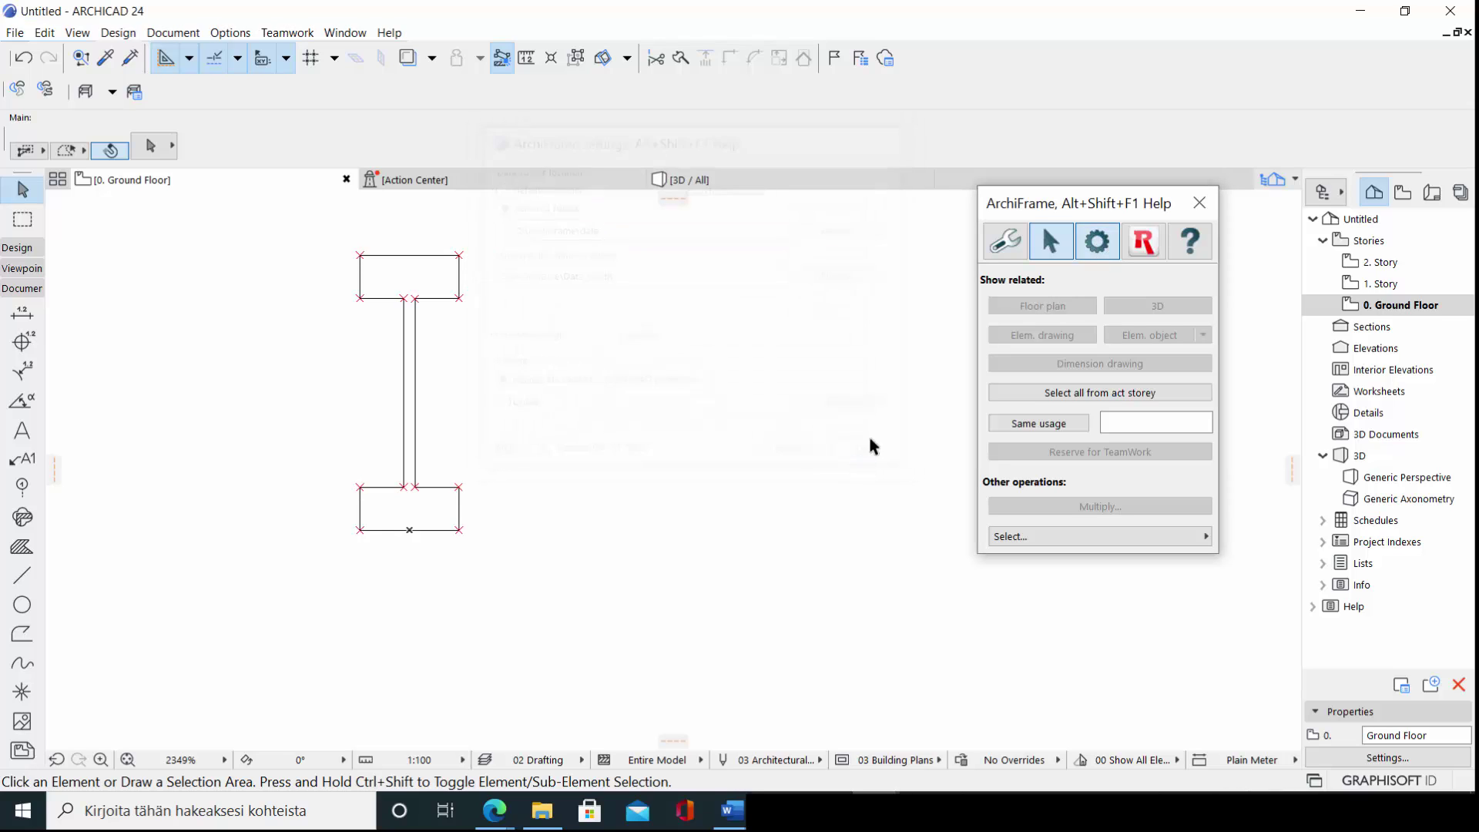
Add a vertical frame plank of type I 248 on the floor plan beside the drawn profile fill
click(1009, 257)
click(1005, 289)
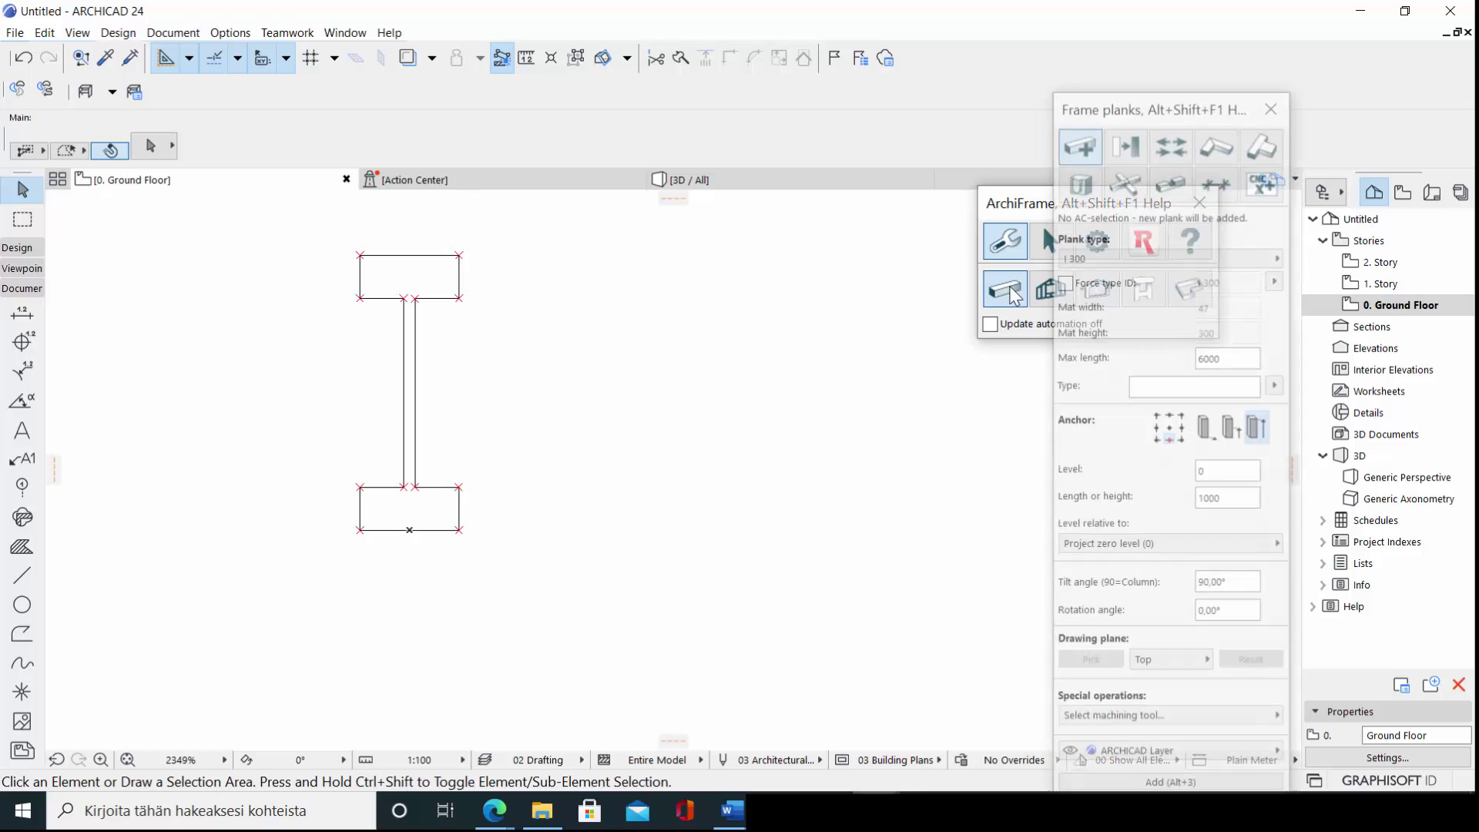
click(1148, 257)
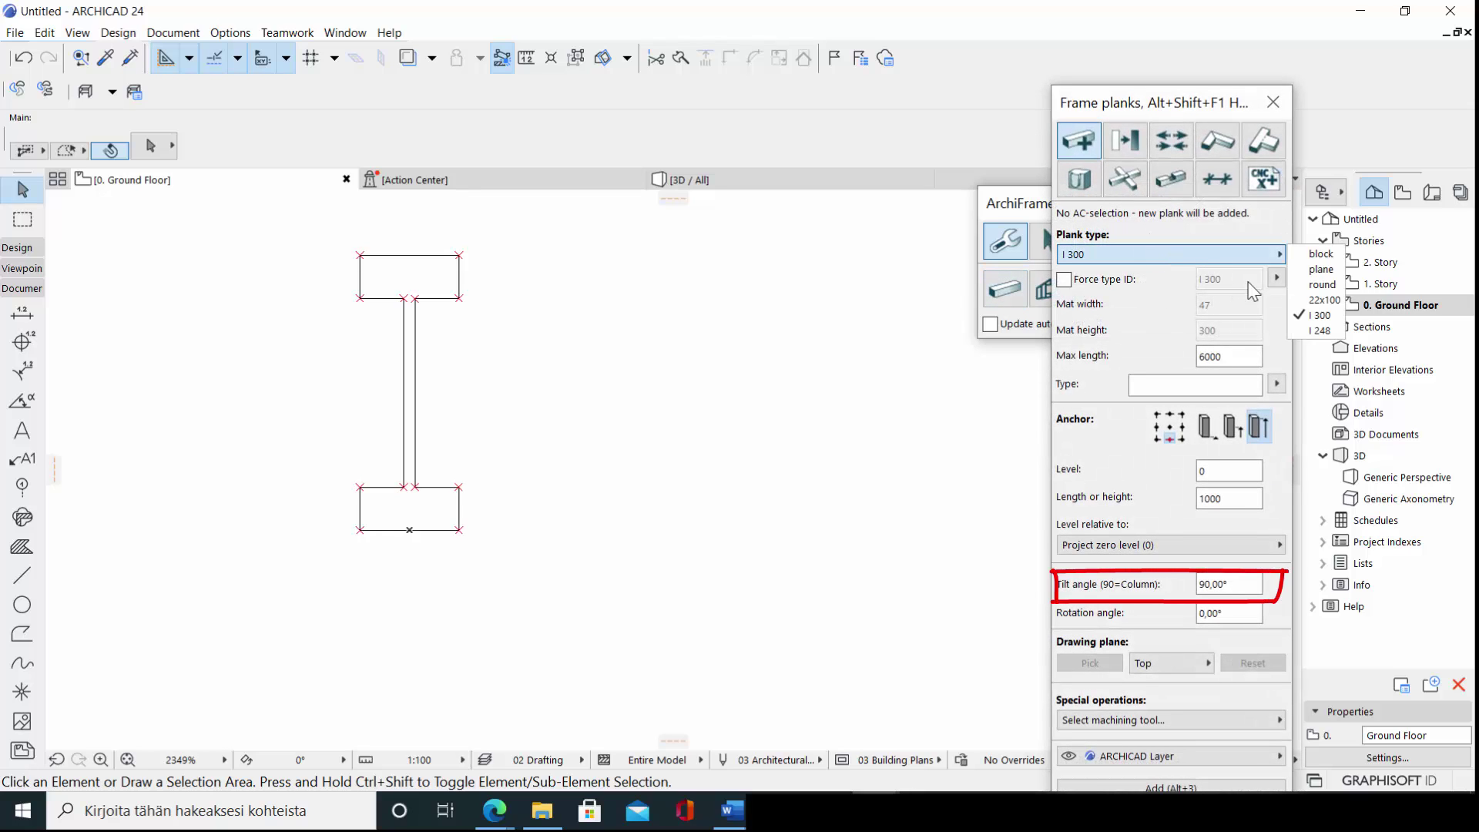
click(1316, 330)
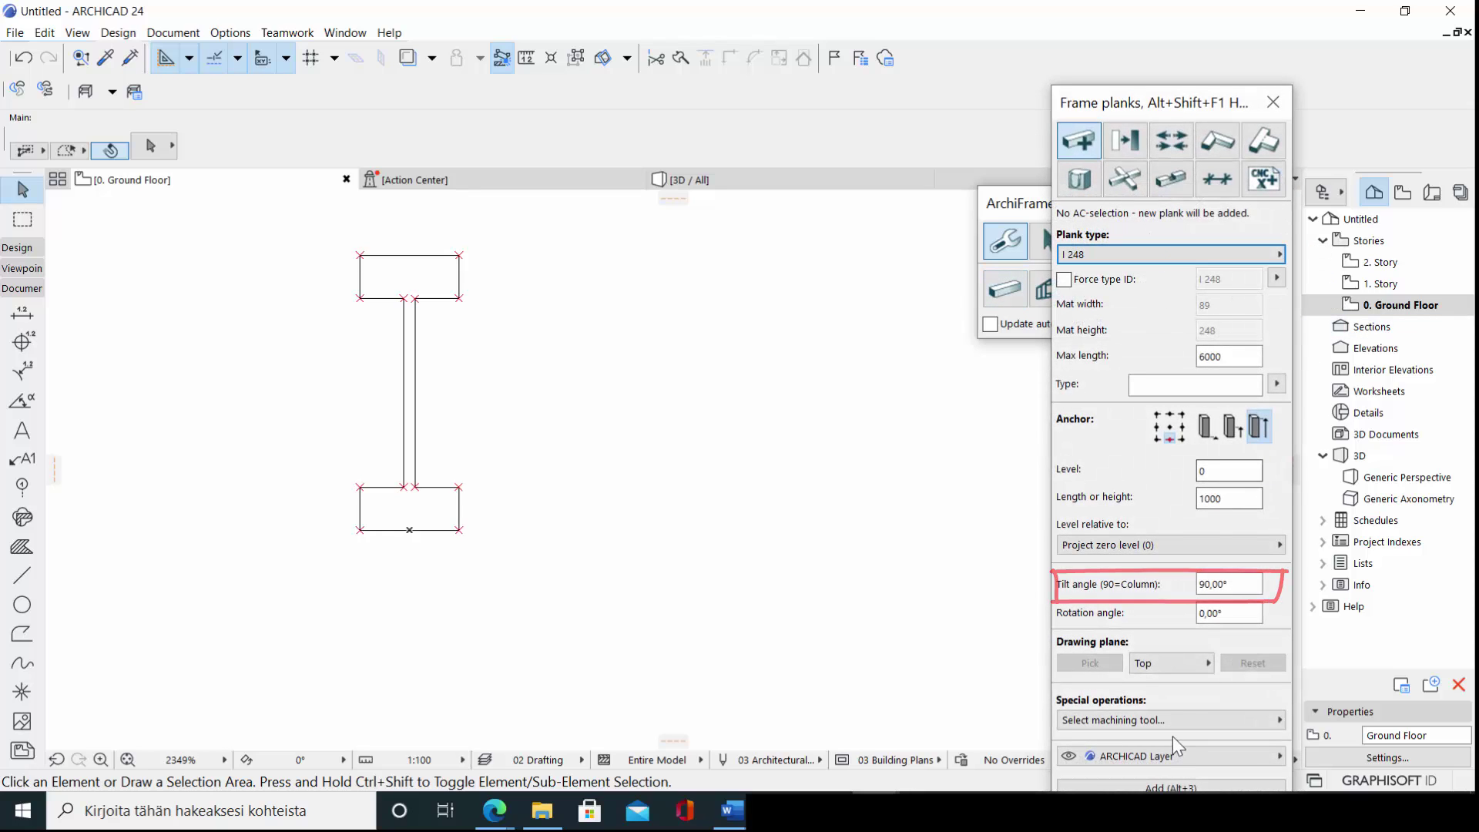
click(1167, 785)
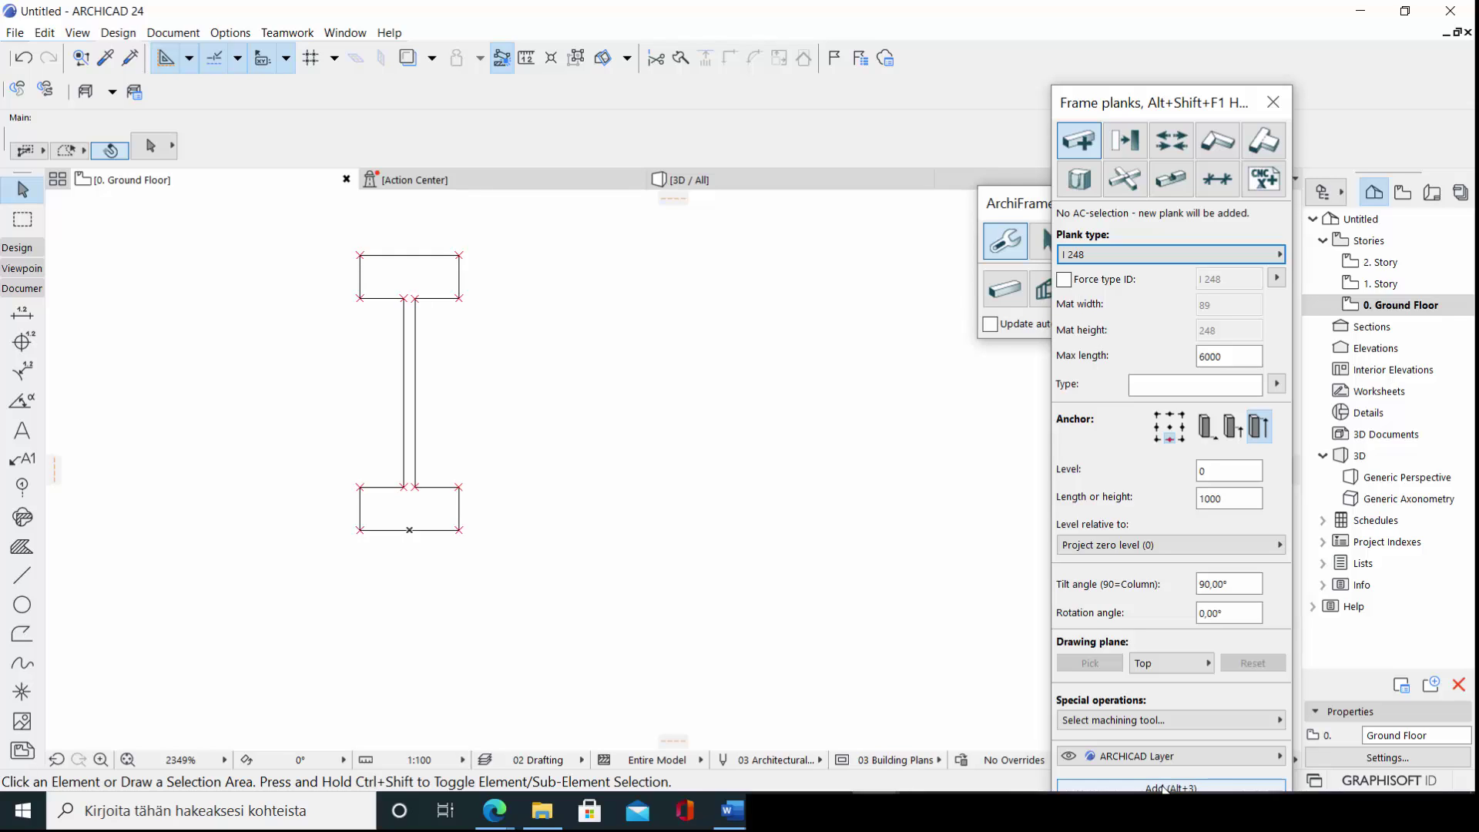
click(831, 397)
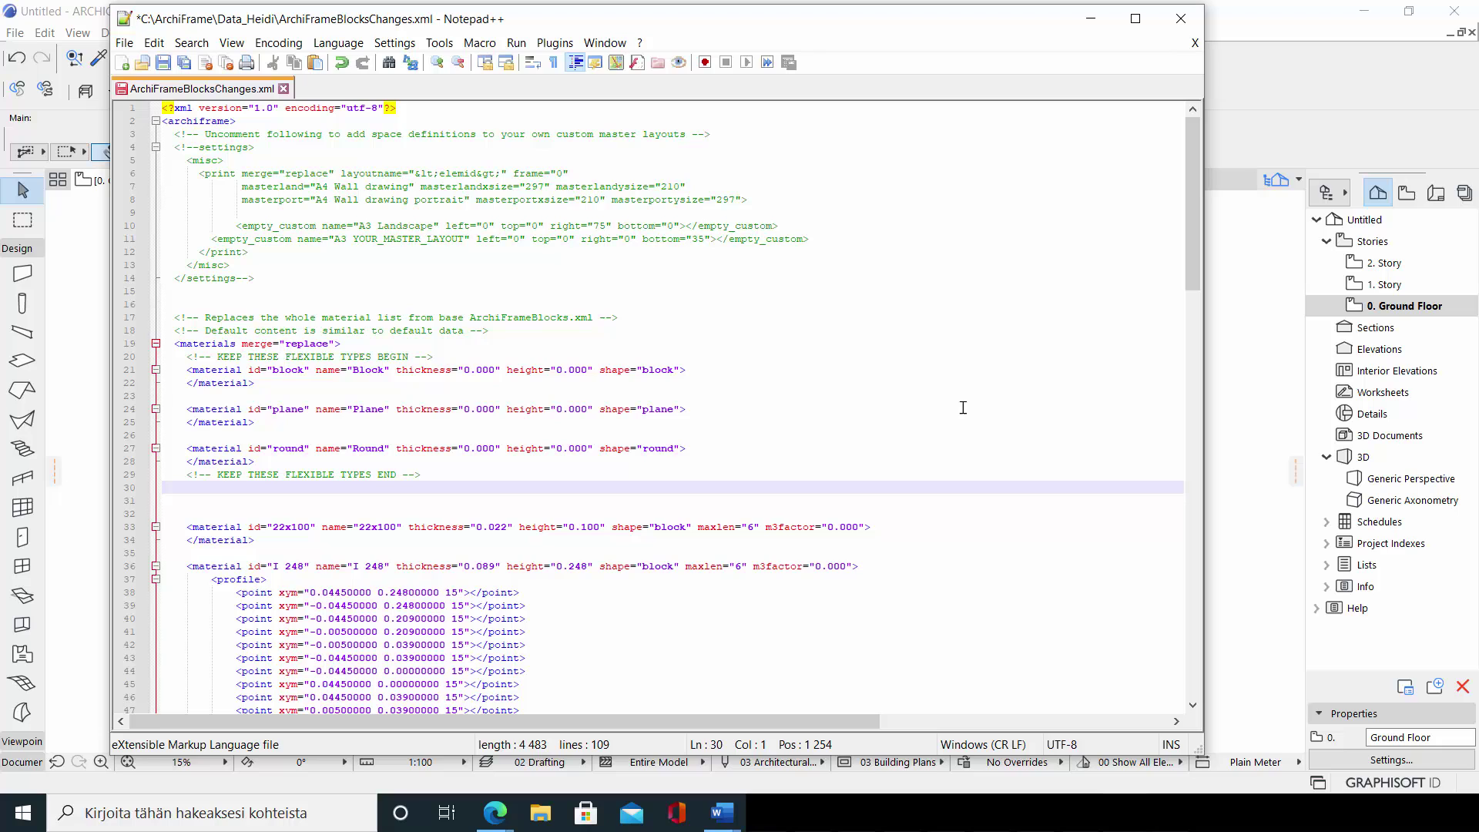
In Notepad++, find the I 300 material's iColLines parameter and copy its whole settings block into the I 248 material, directly before the profile block
key(ctrl+f)
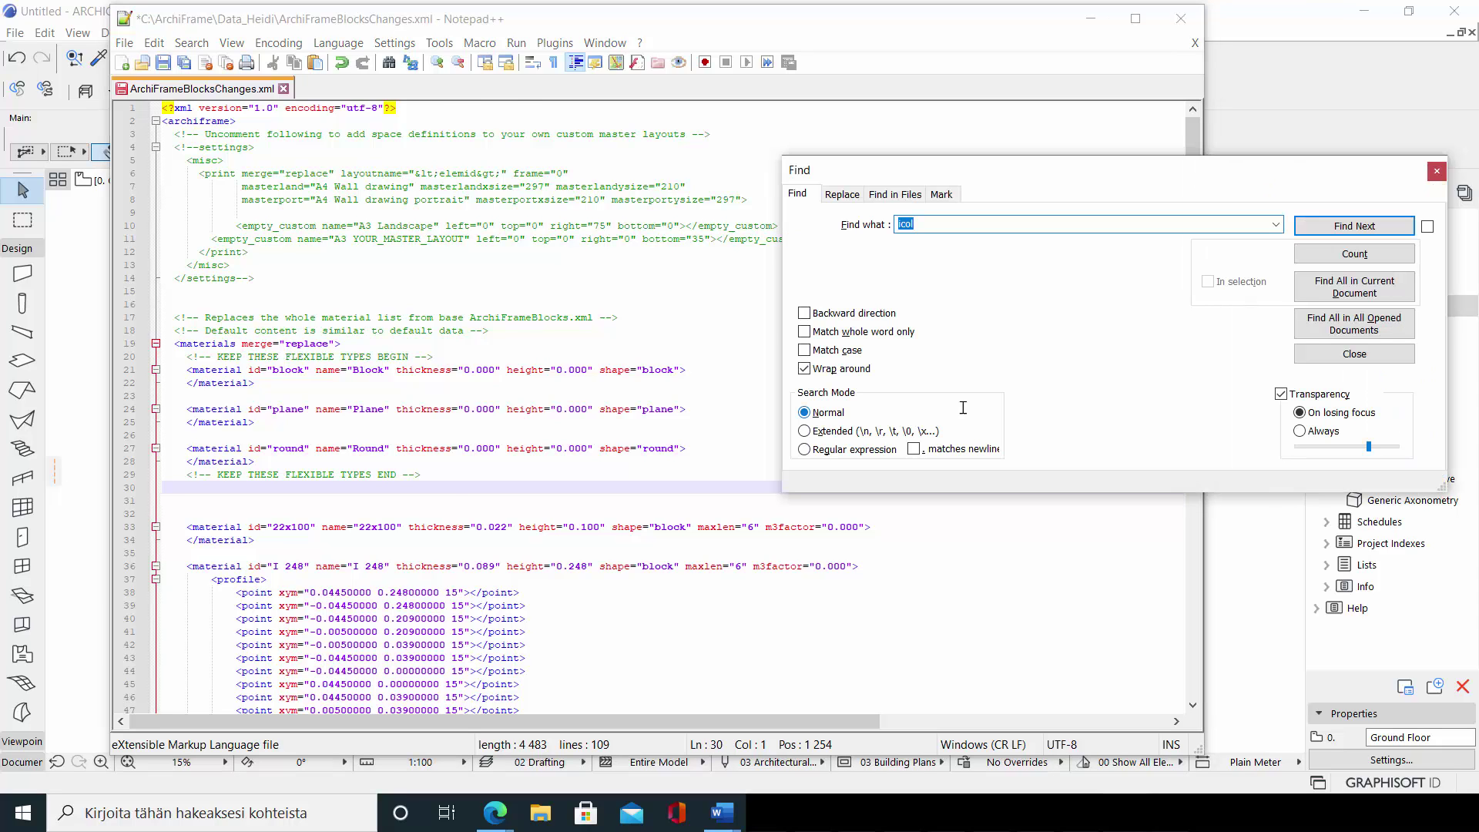
key(Return)
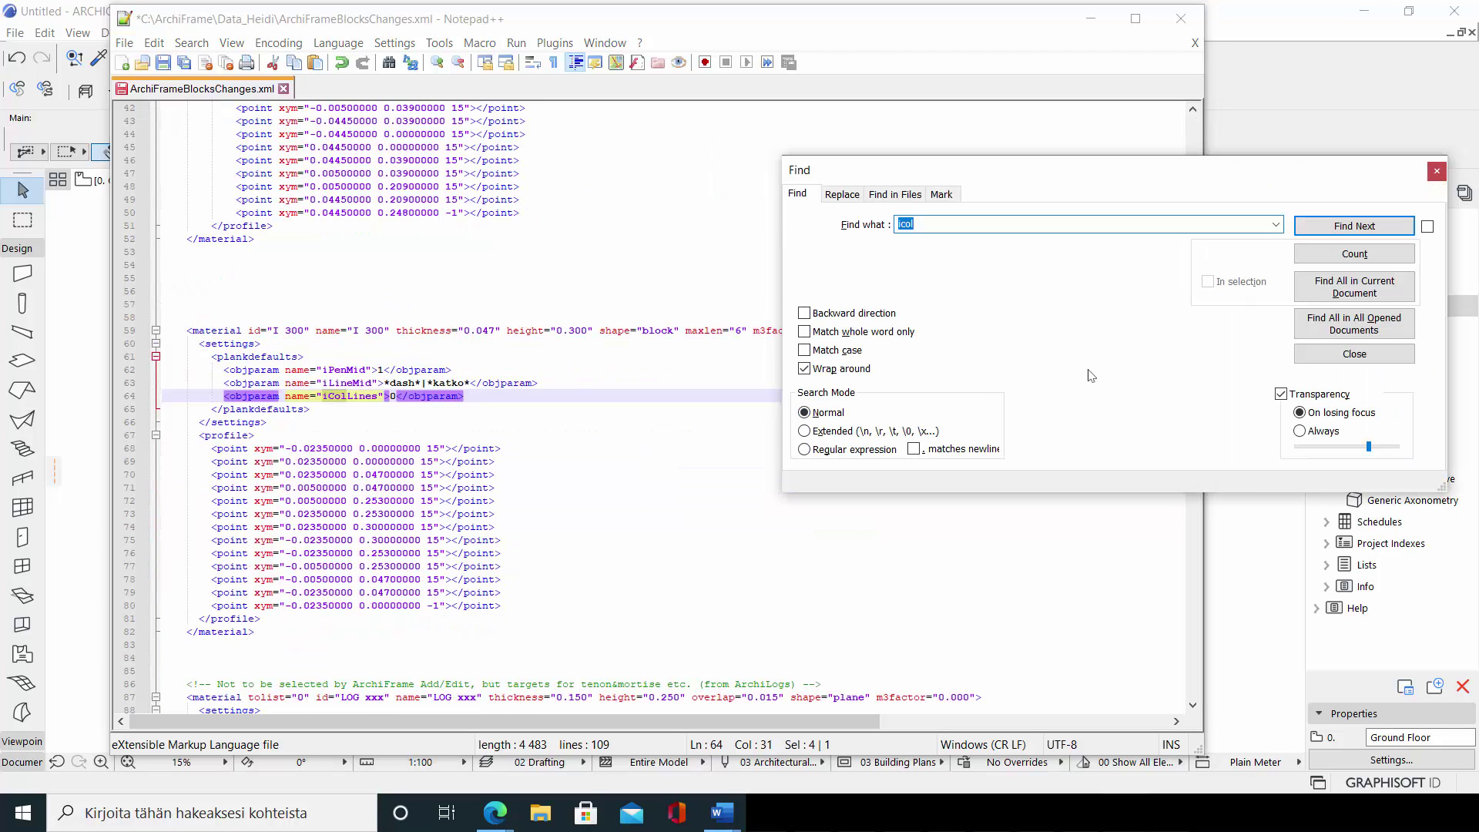
click(1435, 171)
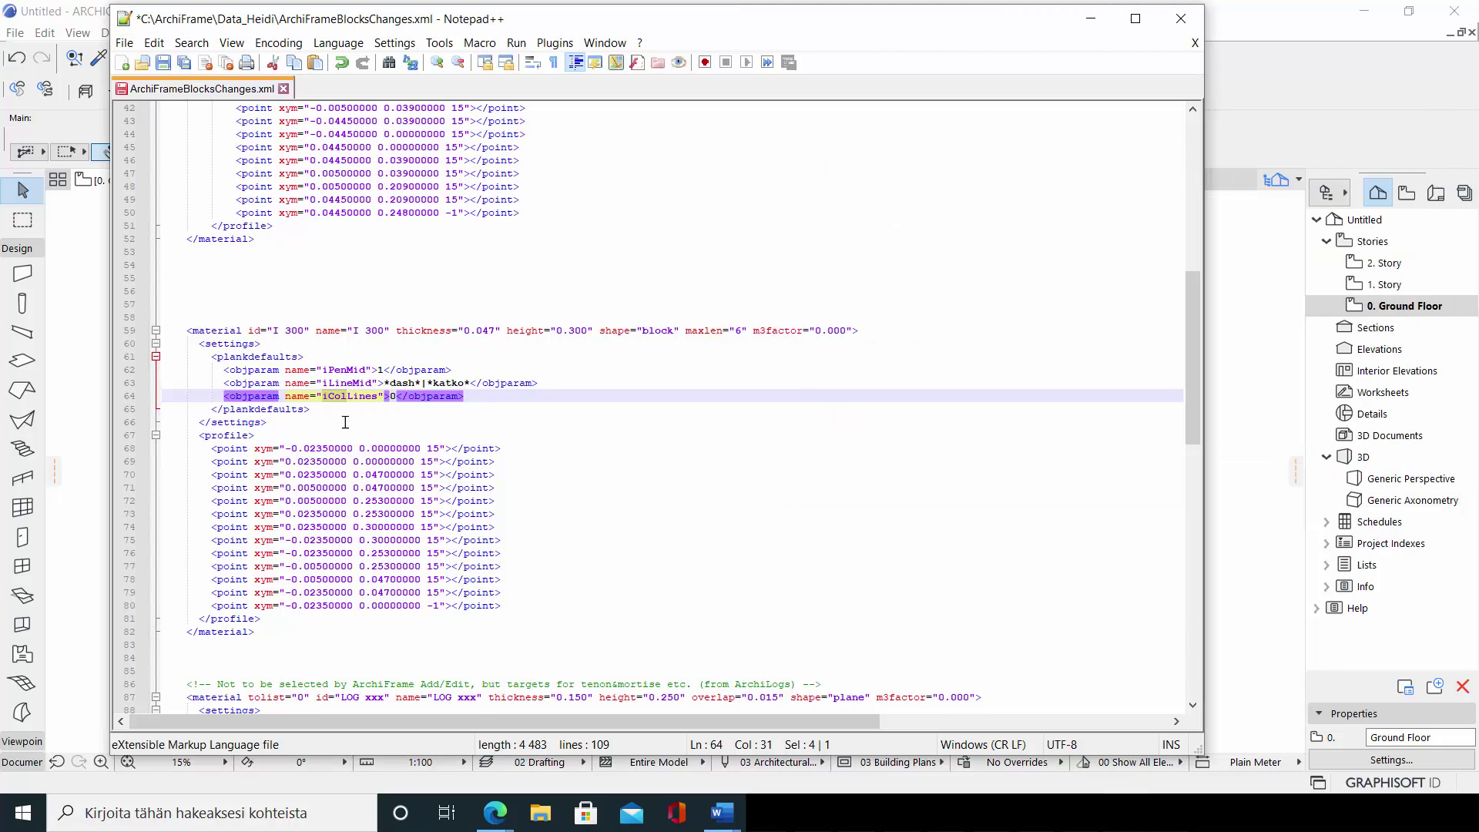
drag(345, 422, 155, 343)
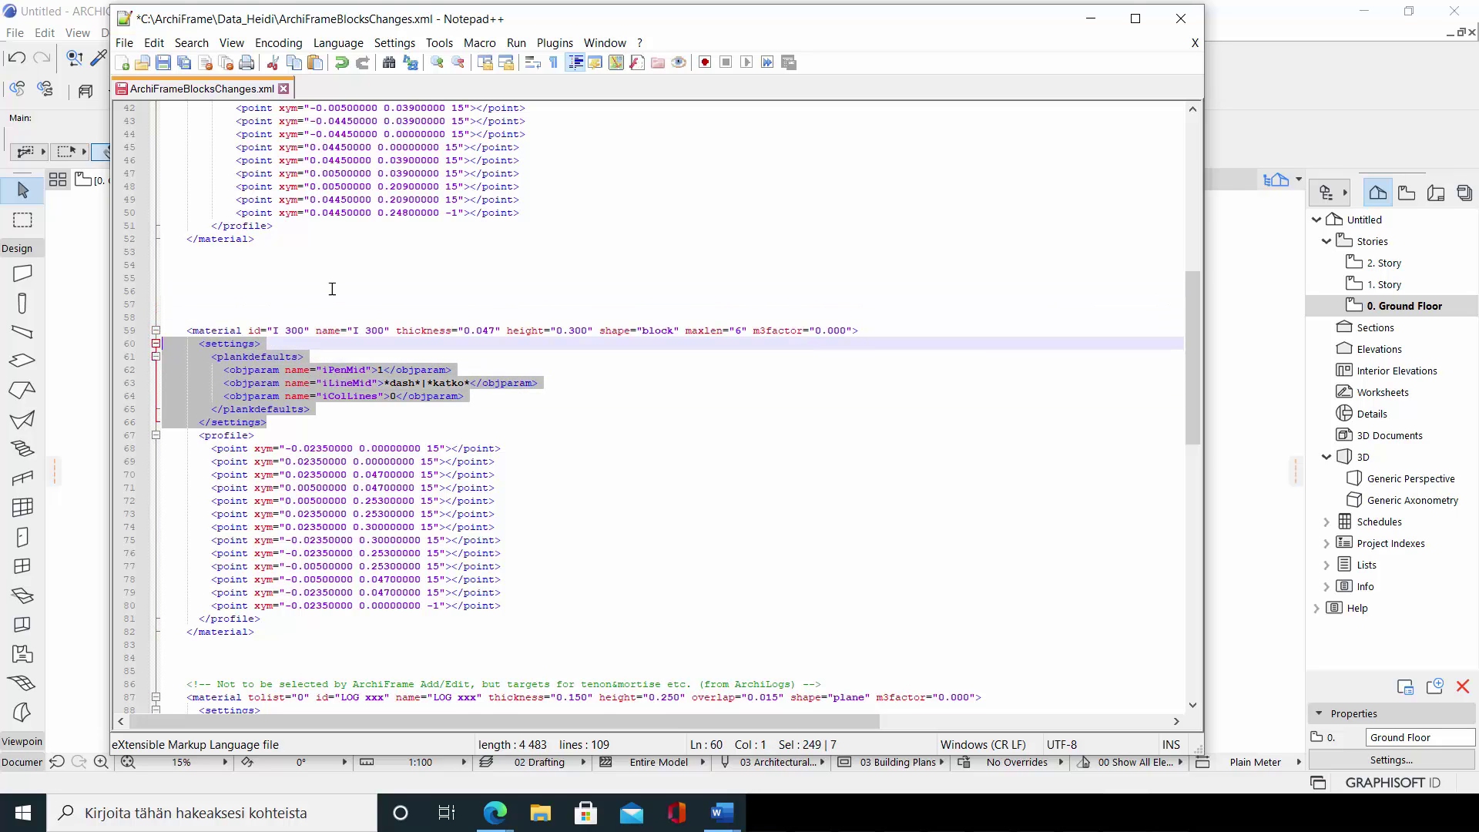
scroll(332, 289, up, 8)
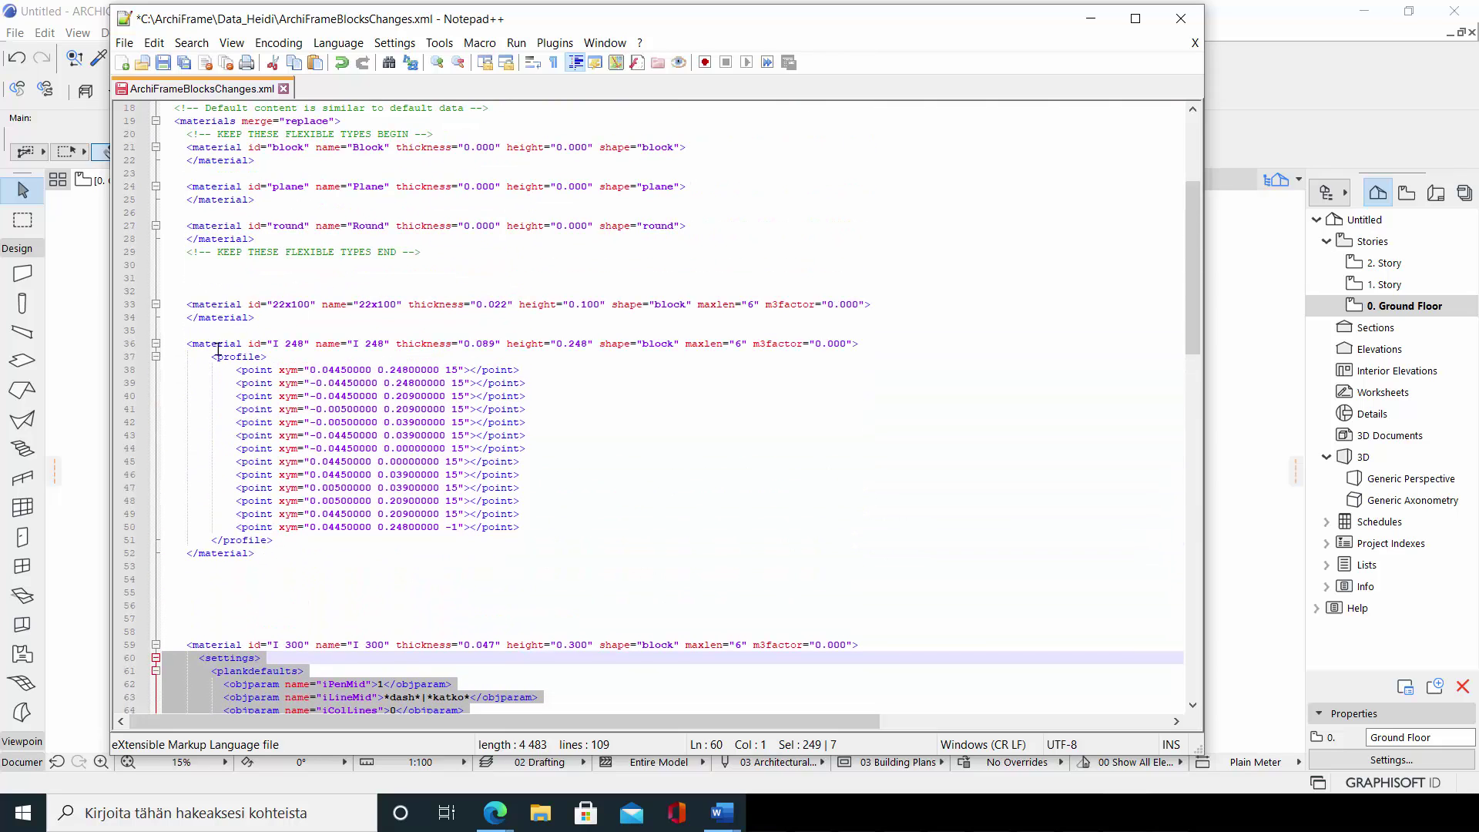
click(210, 355)
key(Return)
key(ctrl+v)
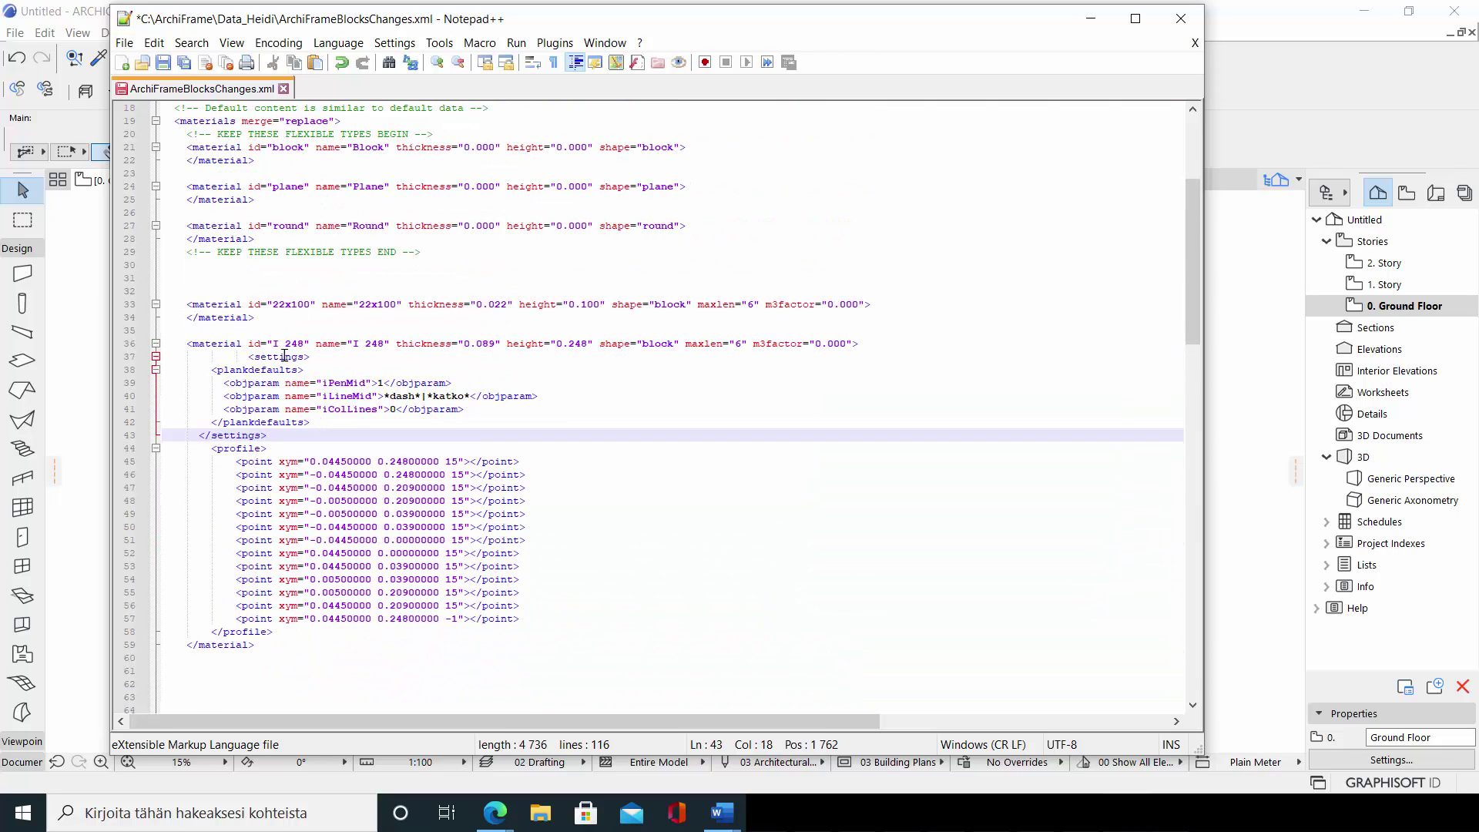
Align the opening and closing settings tags in the I 248 material with its profile tag
click(247, 356)
key(BackSpace)
key(BackSpace)
key(BackSpace)
key(BackSpace)
key(BackSpace)
key(BackSpace)
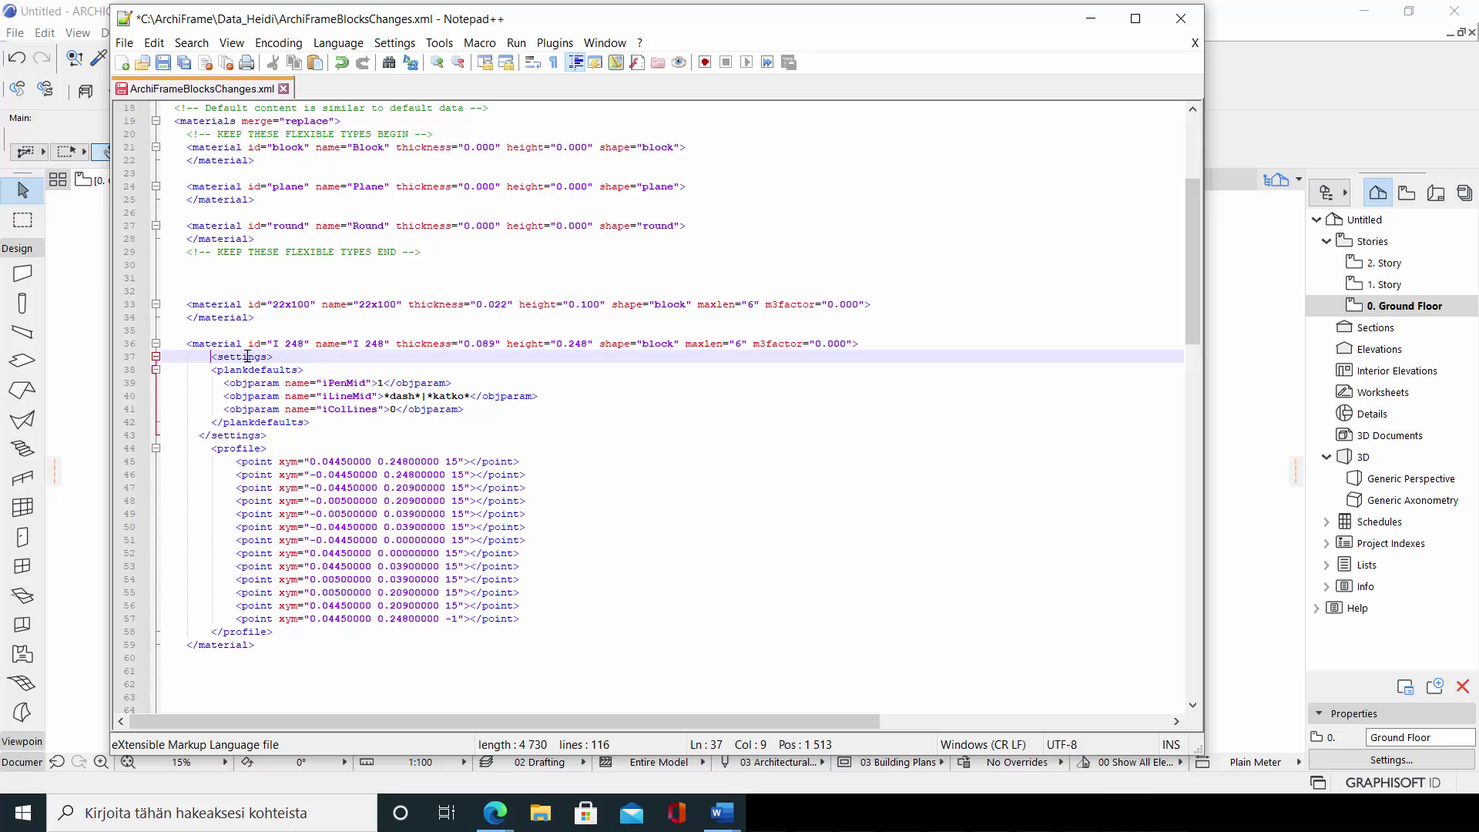
click(200, 435)
key(Tab)
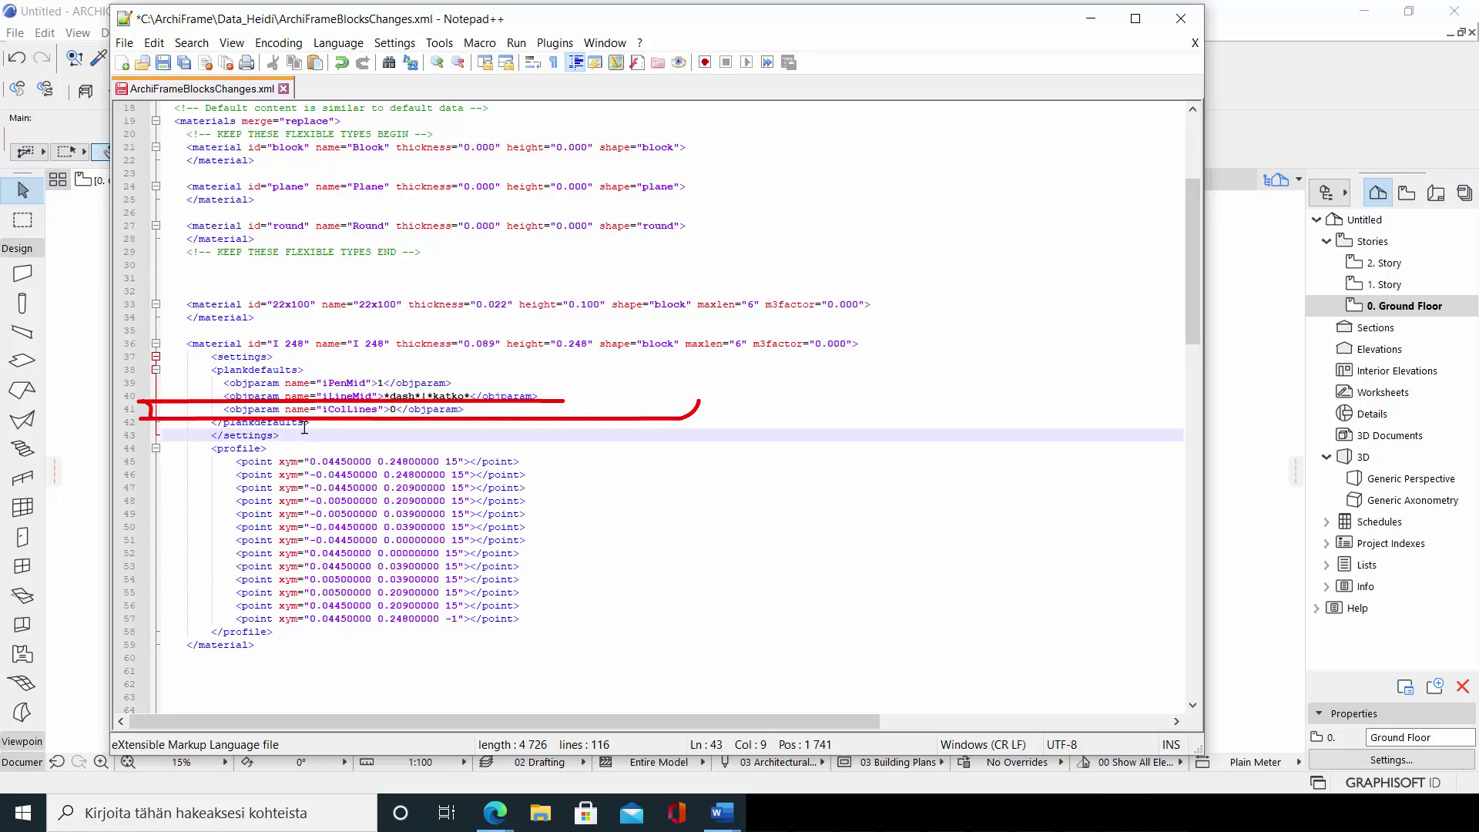
Indent the plankdefaults block inside the I 248 material's settings by one more level
click(314, 421)
drag(314, 421, 162, 369)
key(Tab)
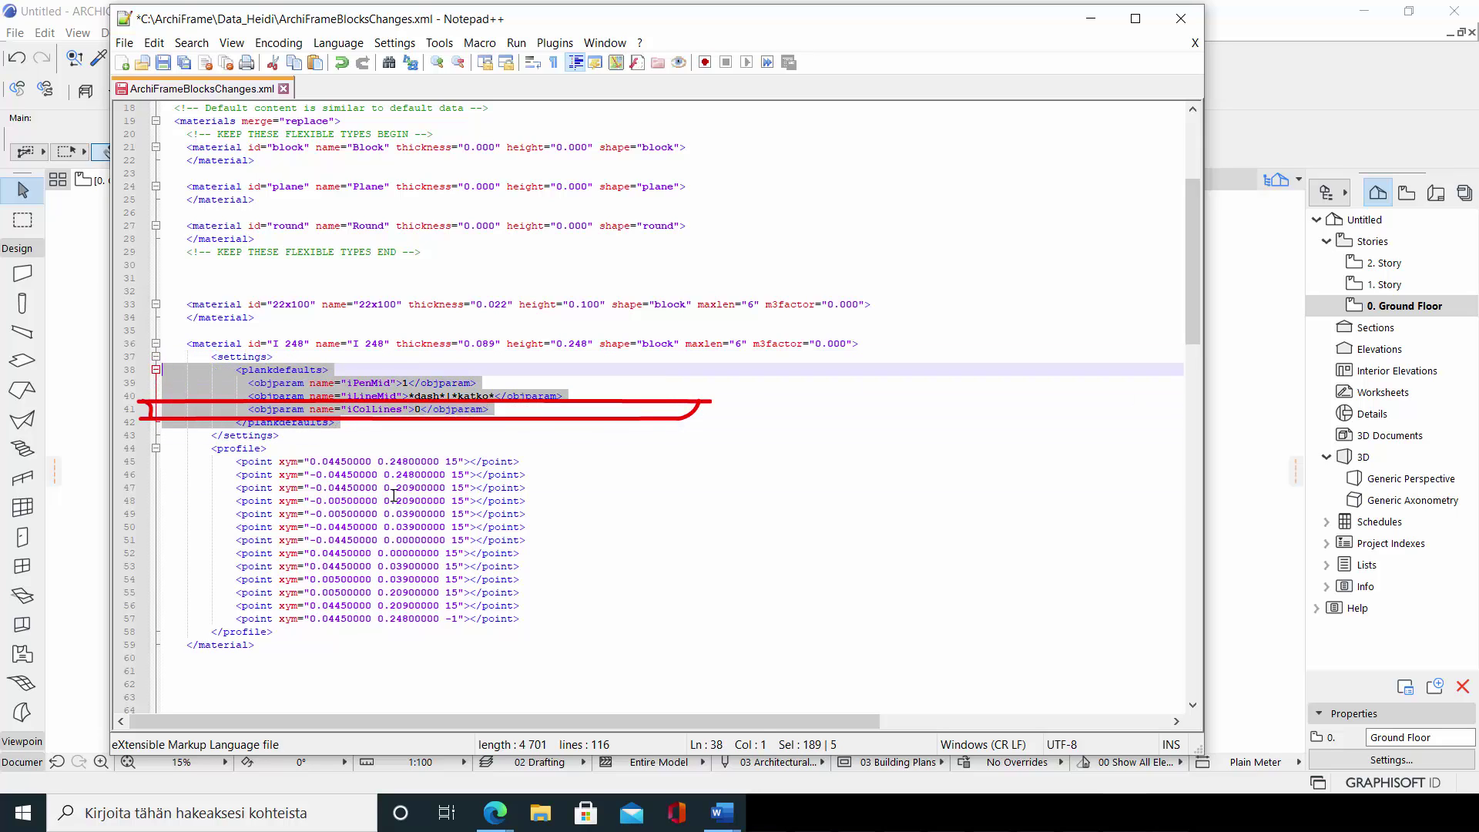
click(627, 614)
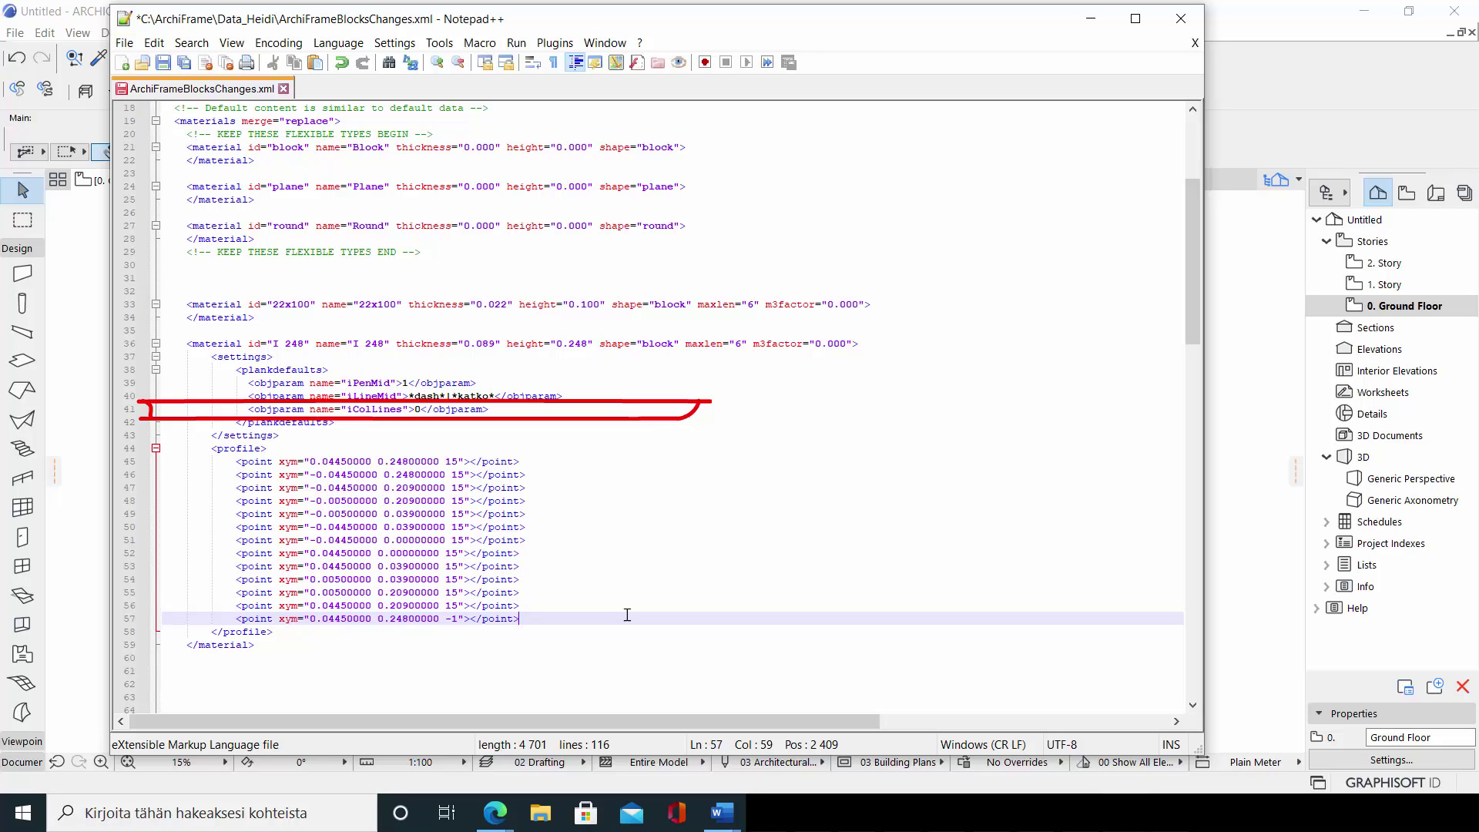
Return to ARCHICAD and reload the edited ArchiFrame data by accepting the ArchiFrame settings without changes
click(1091, 18)
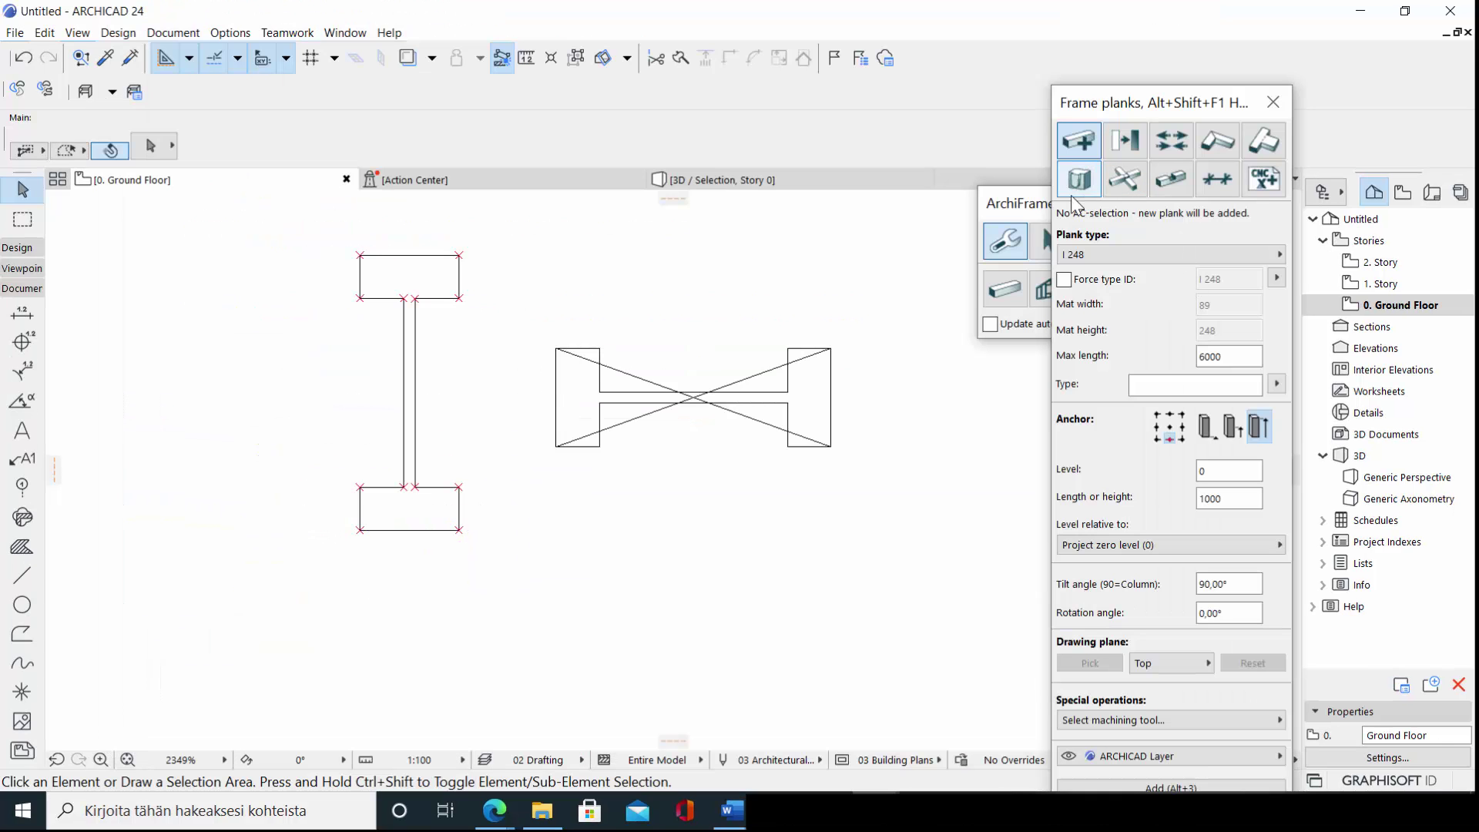
click(1023, 208)
click(1097, 241)
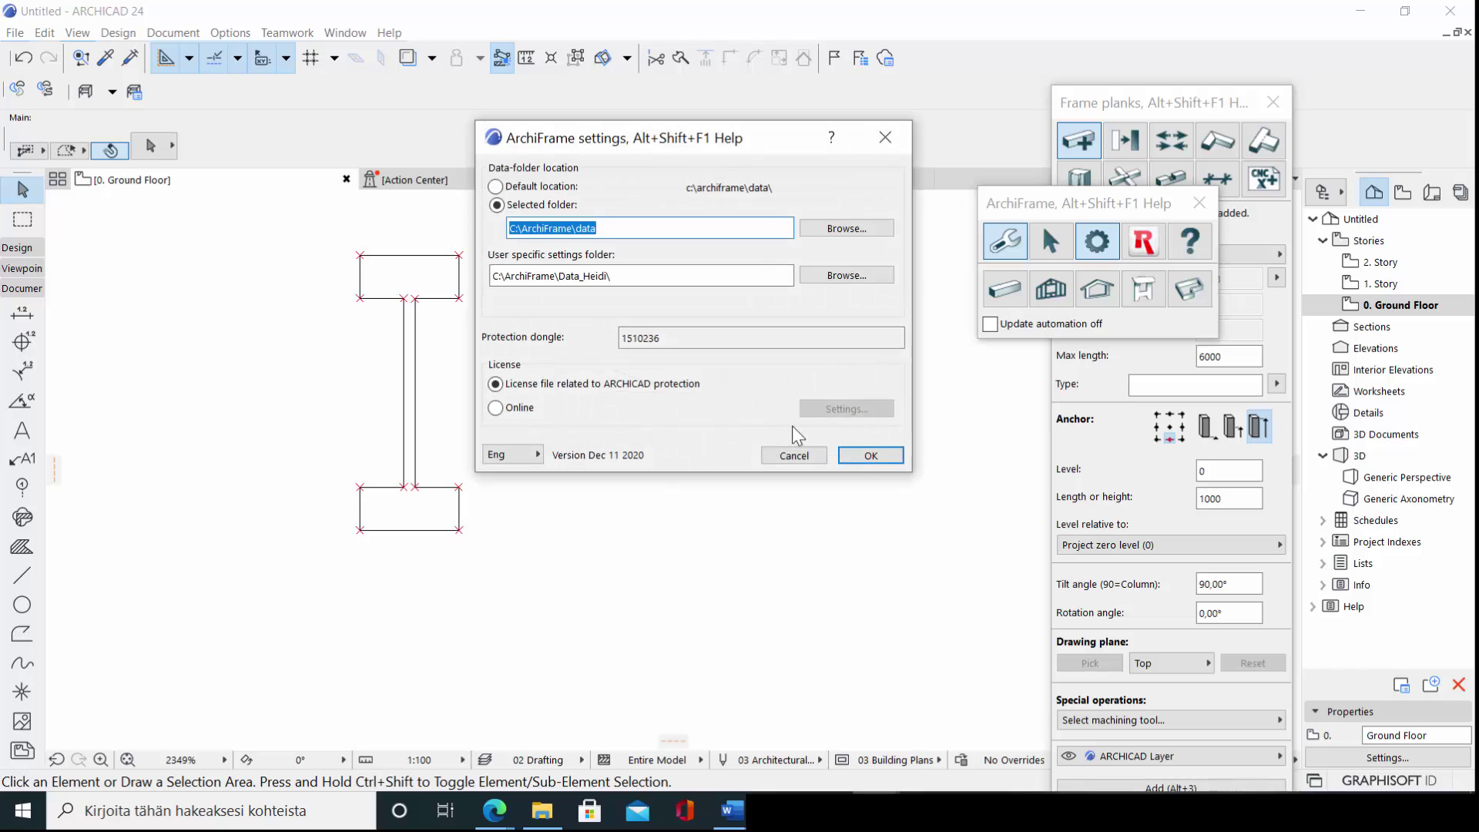
click(870, 455)
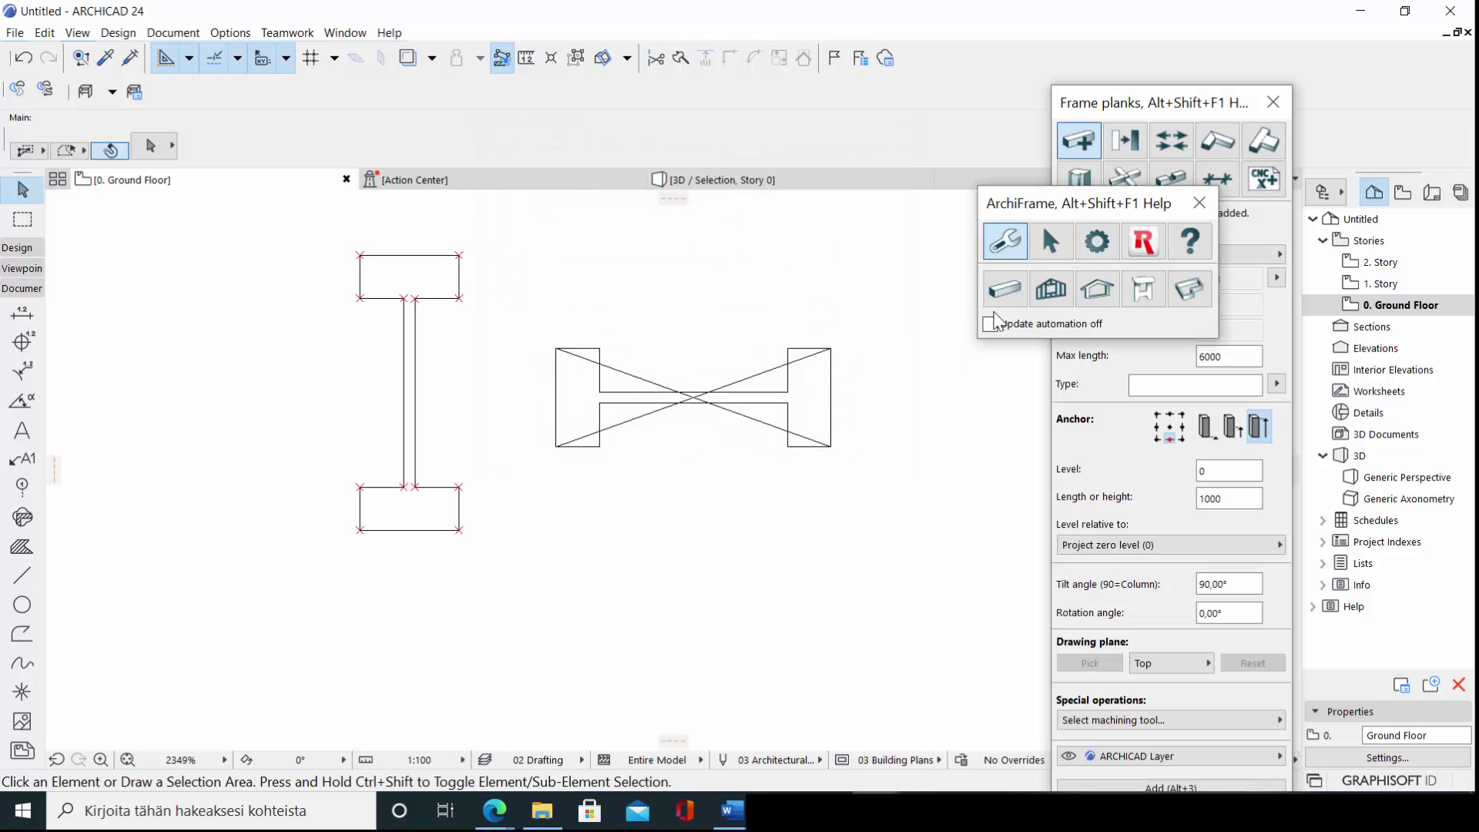
Add a second vertical I 248 plank on the floor plan directly below the first one
click(1234, 221)
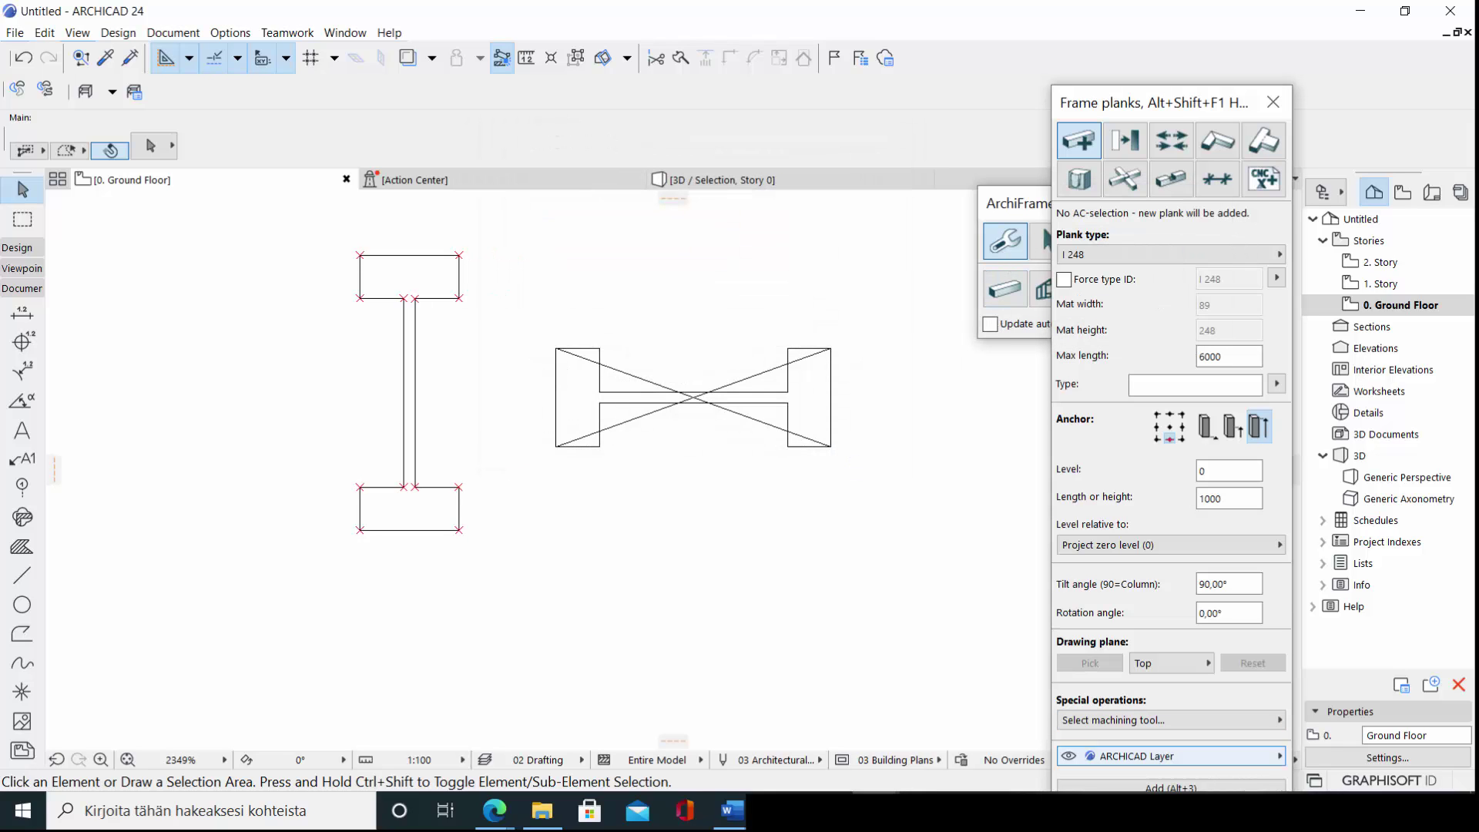
click(1170, 785)
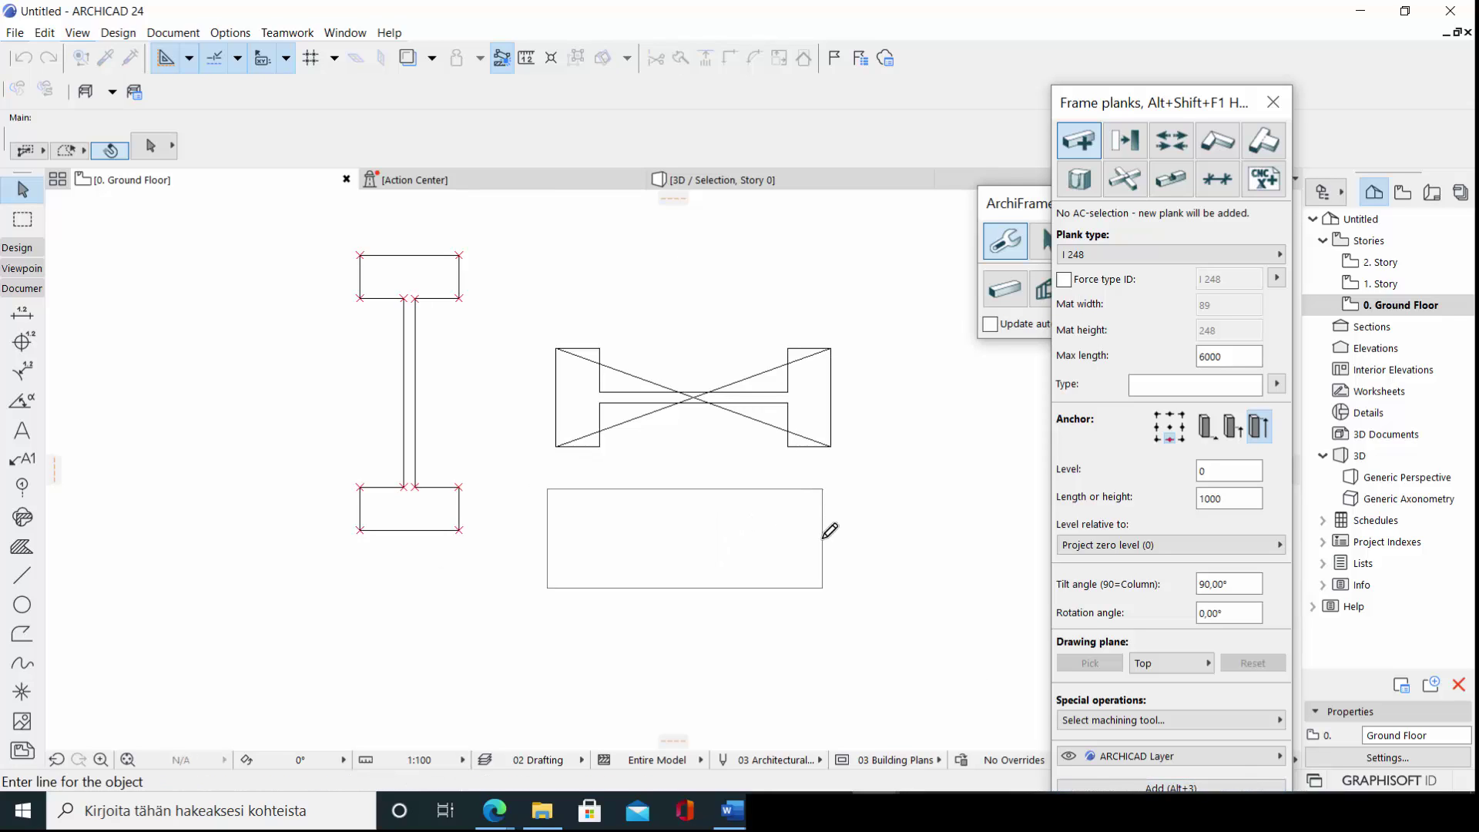
click(823, 533)
Refresh the first I 248 plank by changing its plank type to 22x100 and back to I 248
click(831, 446)
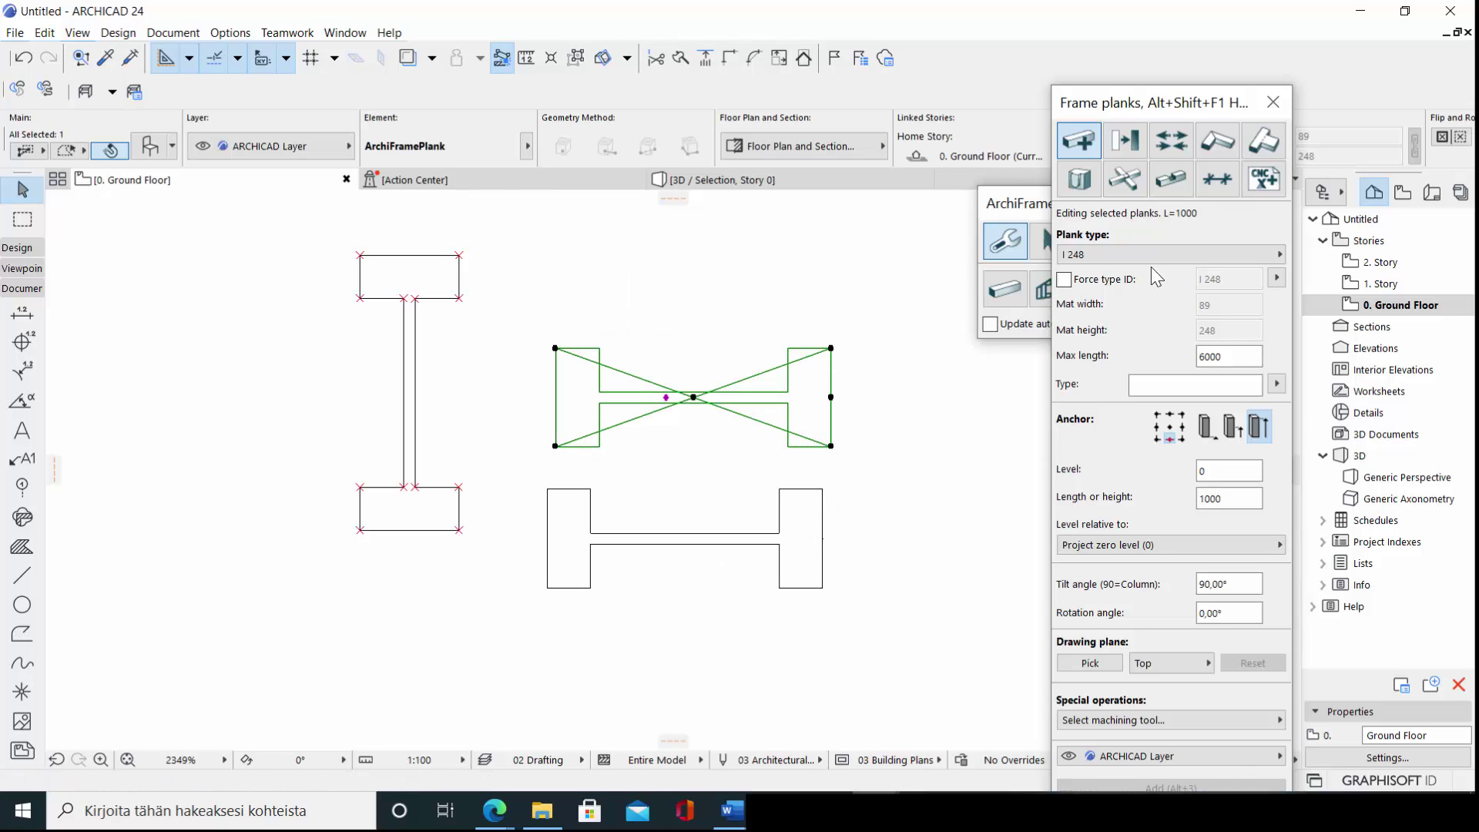
click(1185, 259)
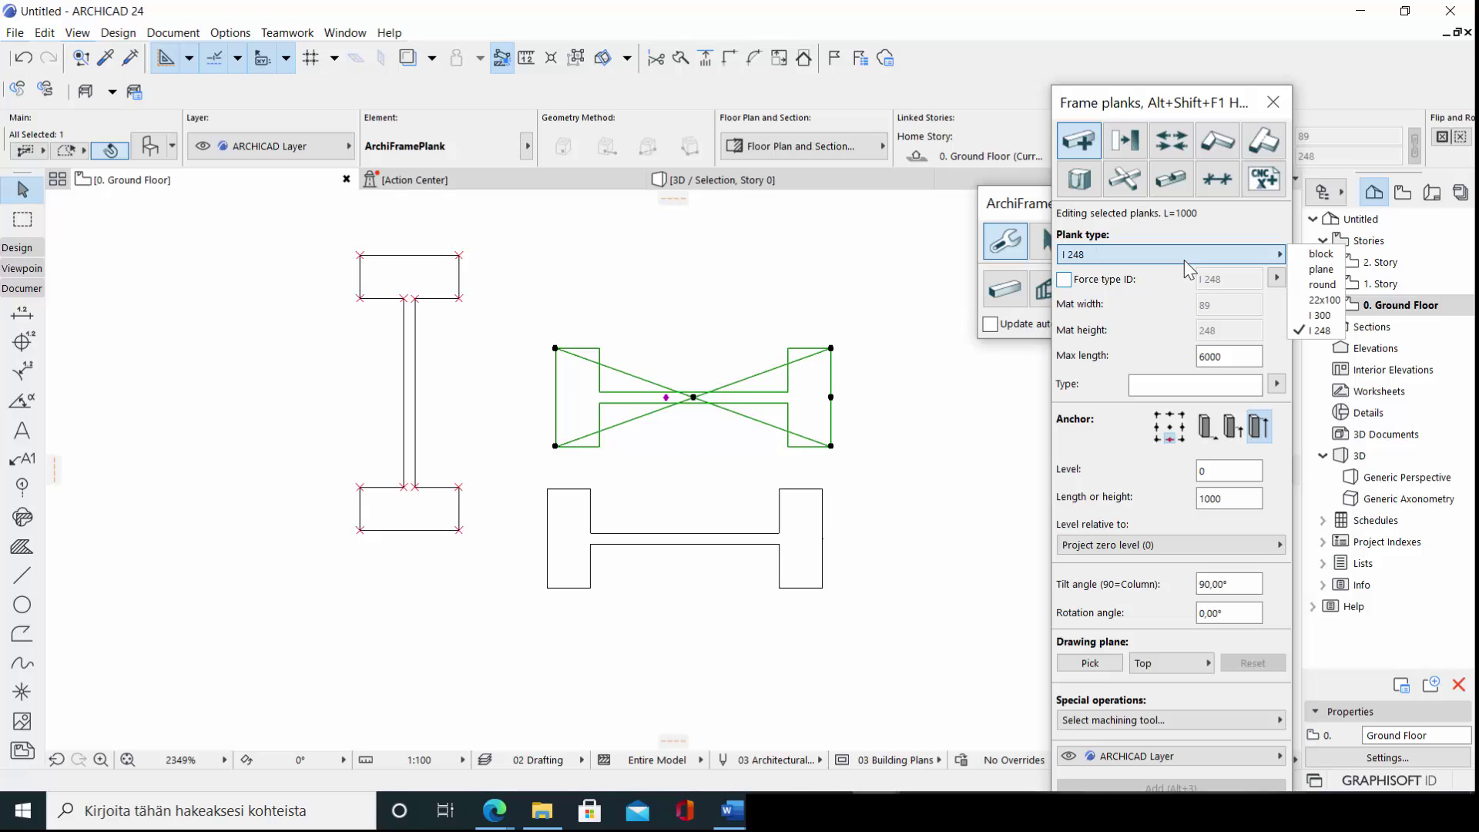
click(1322, 300)
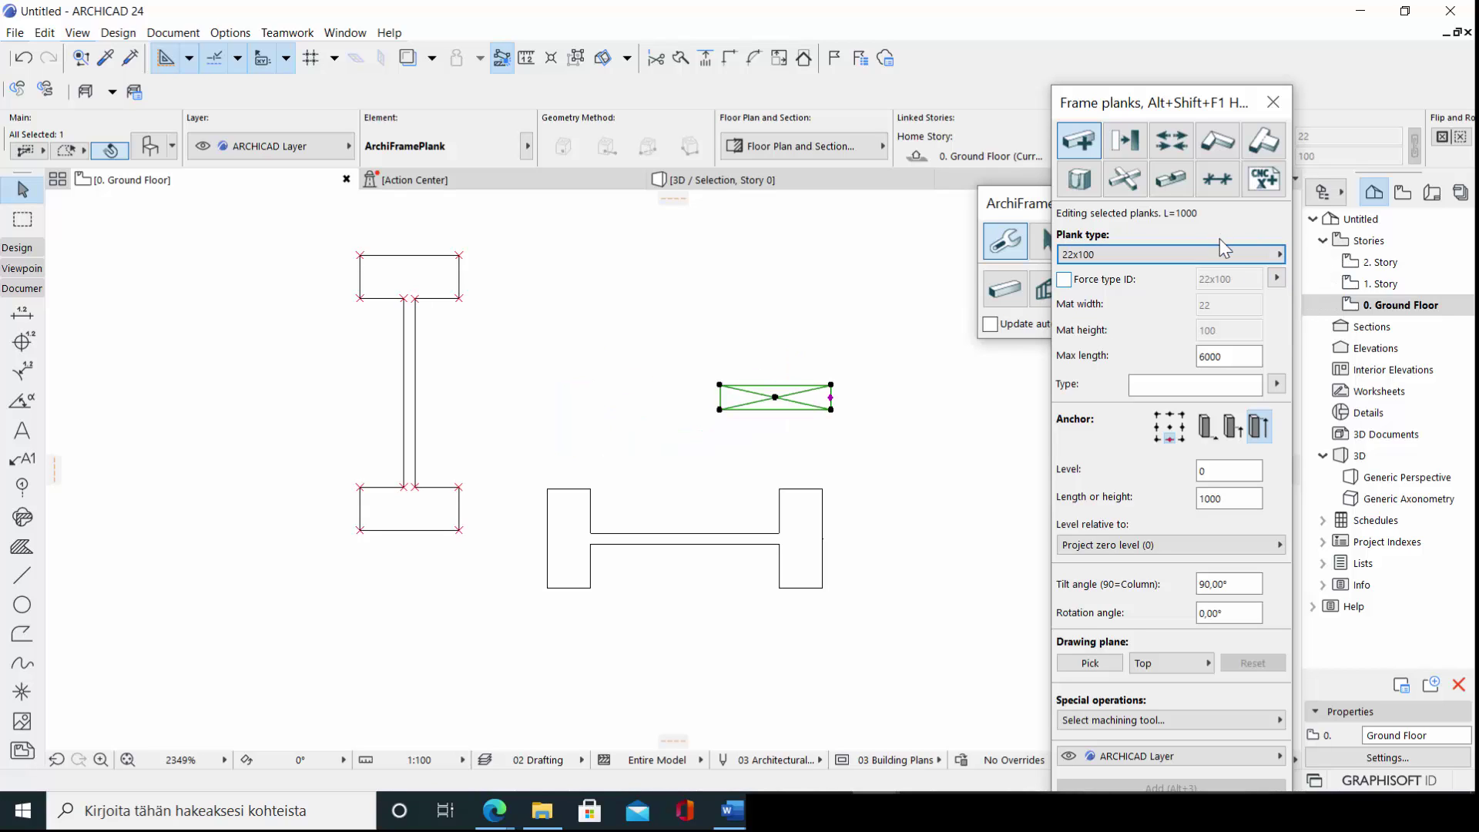
click(1216, 254)
click(1320, 331)
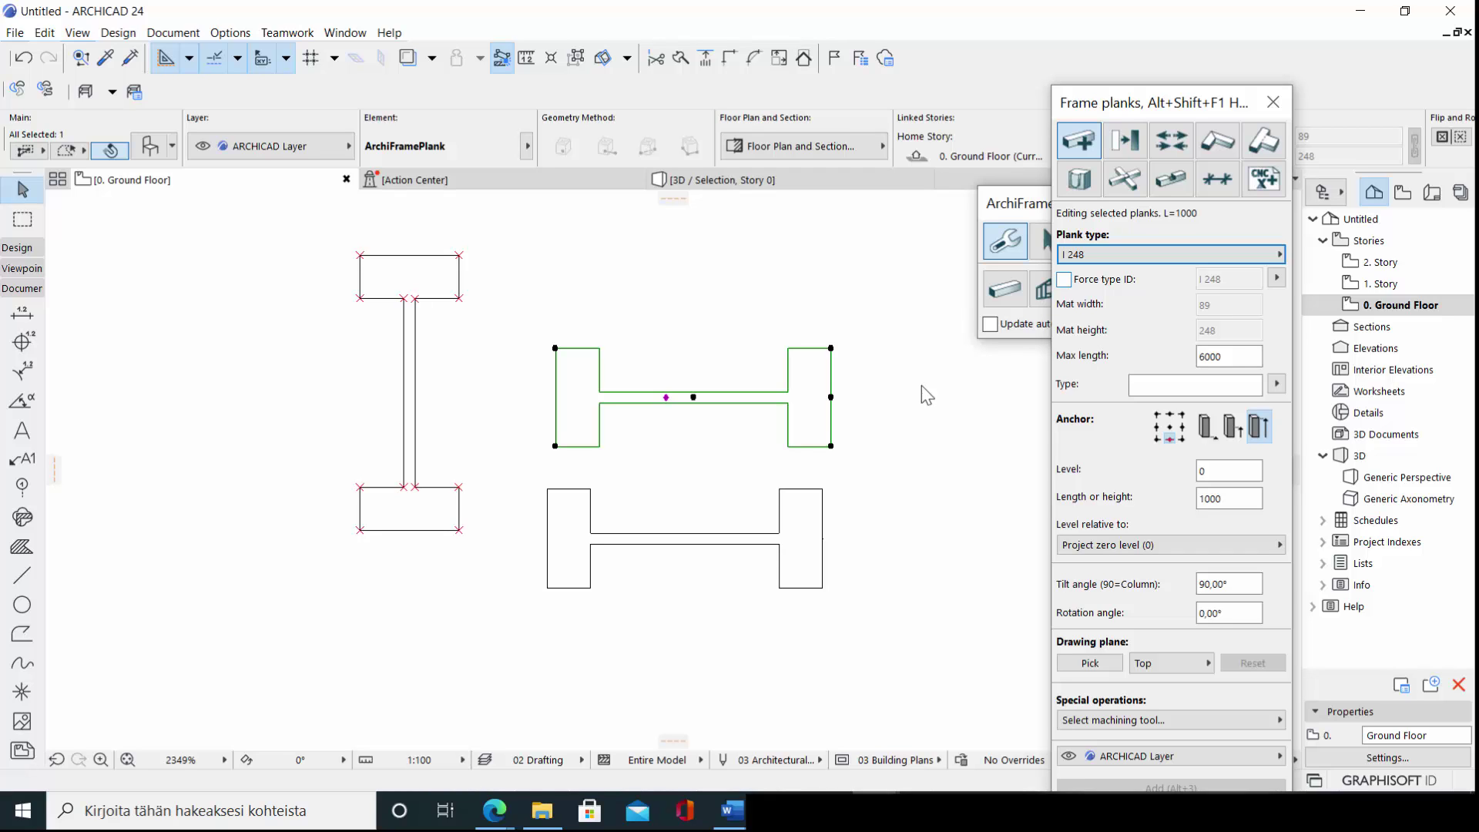
Show the selected I 248 plank in 3D and examine its I-shaped profile closely from above
key(F5)
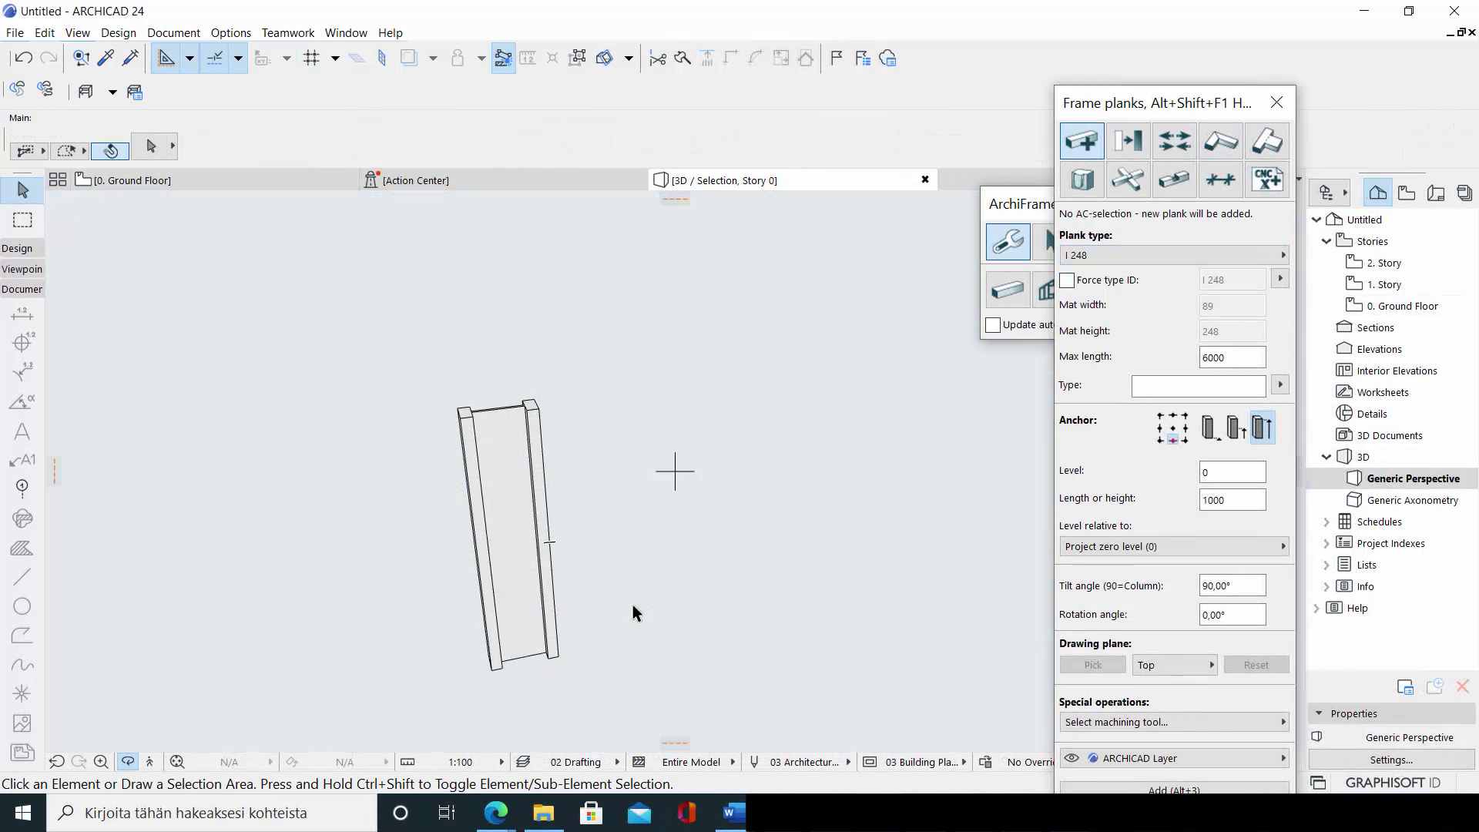
shift+middle_drag(631, 603, 508, 555)
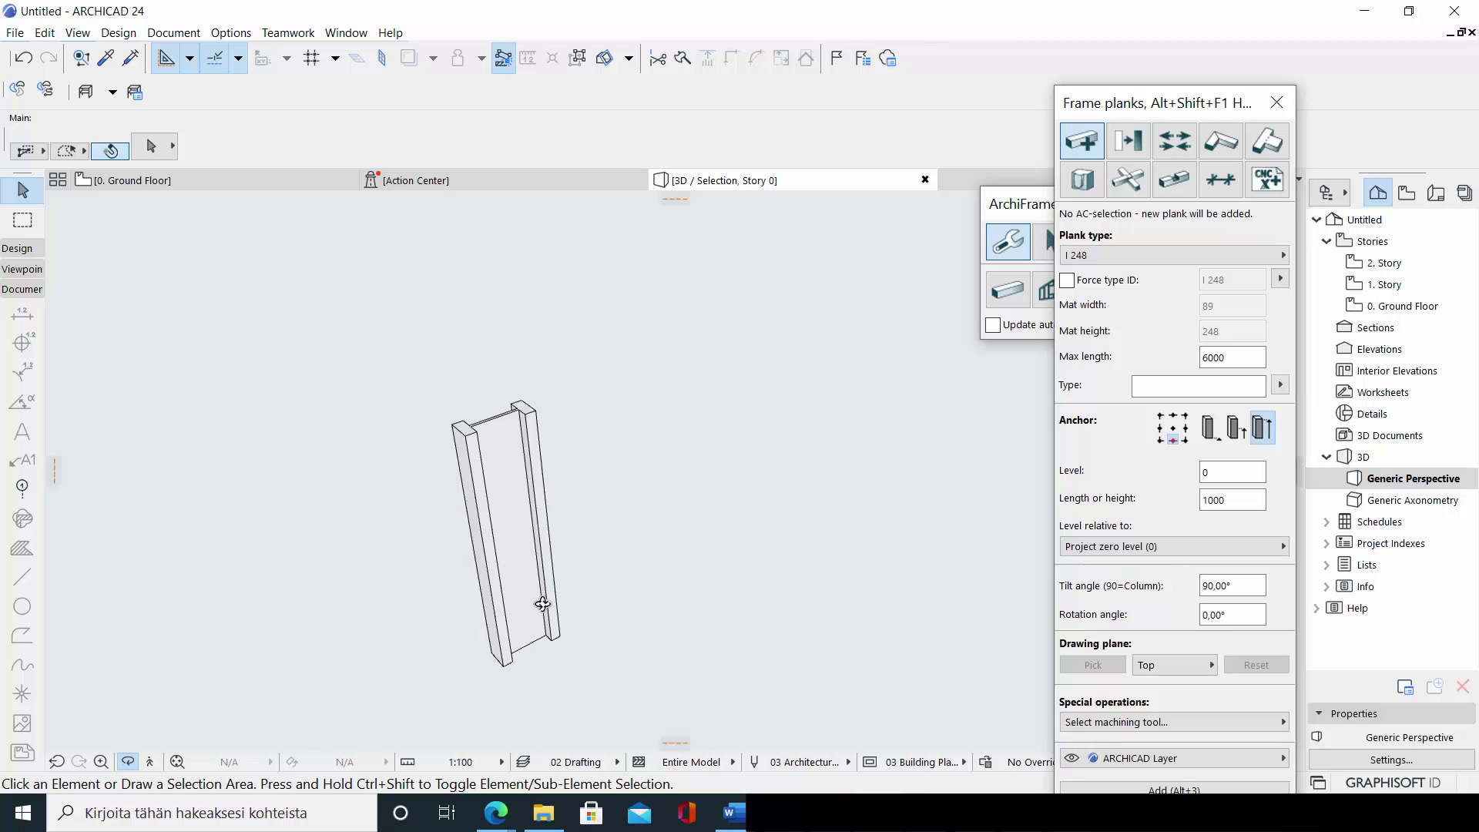
shift+middle_drag(604, 647, 533, 587)
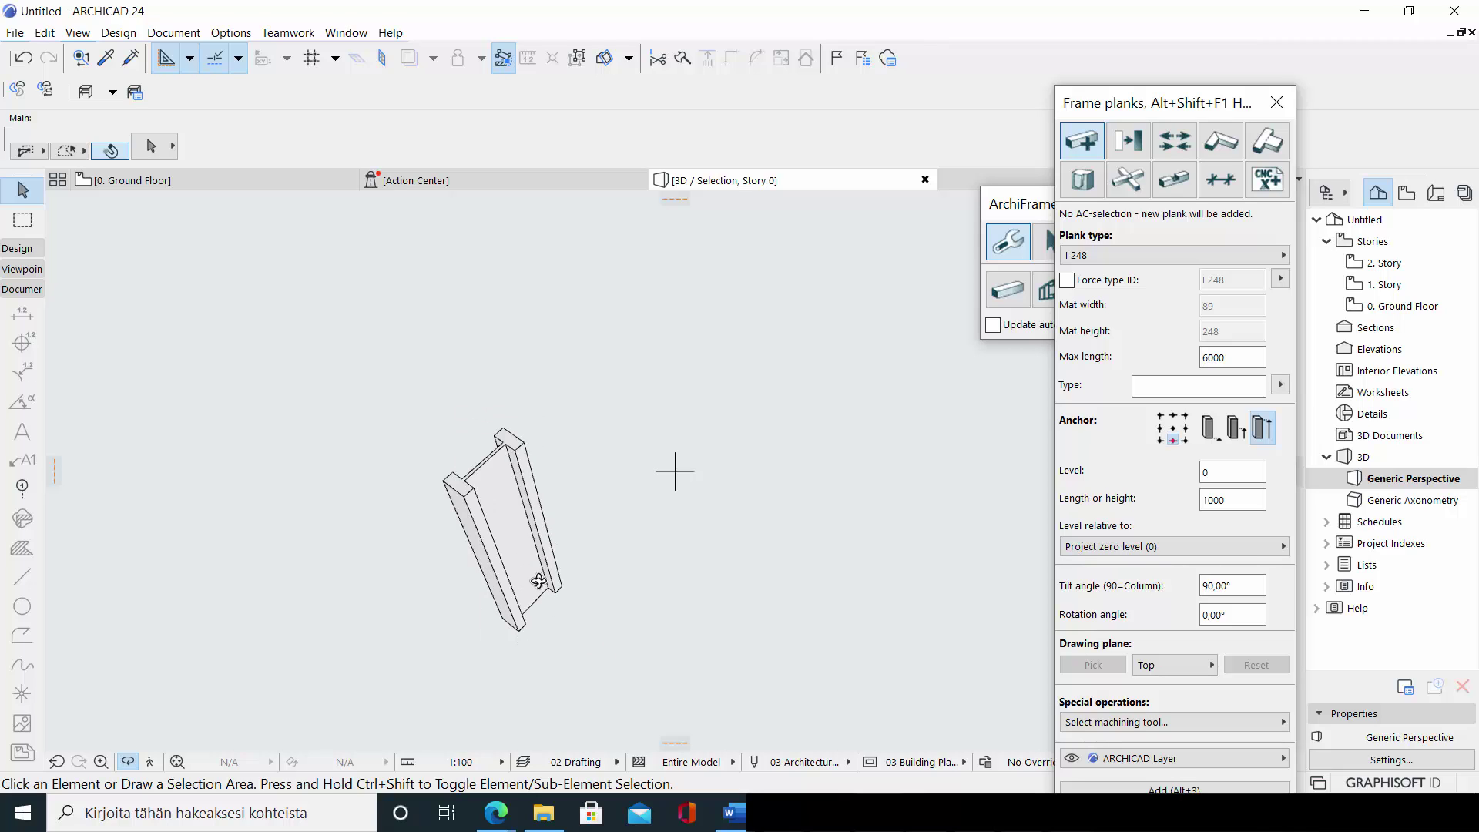
scroll(523, 576, up, 3)
scroll(522, 574, up, 1)
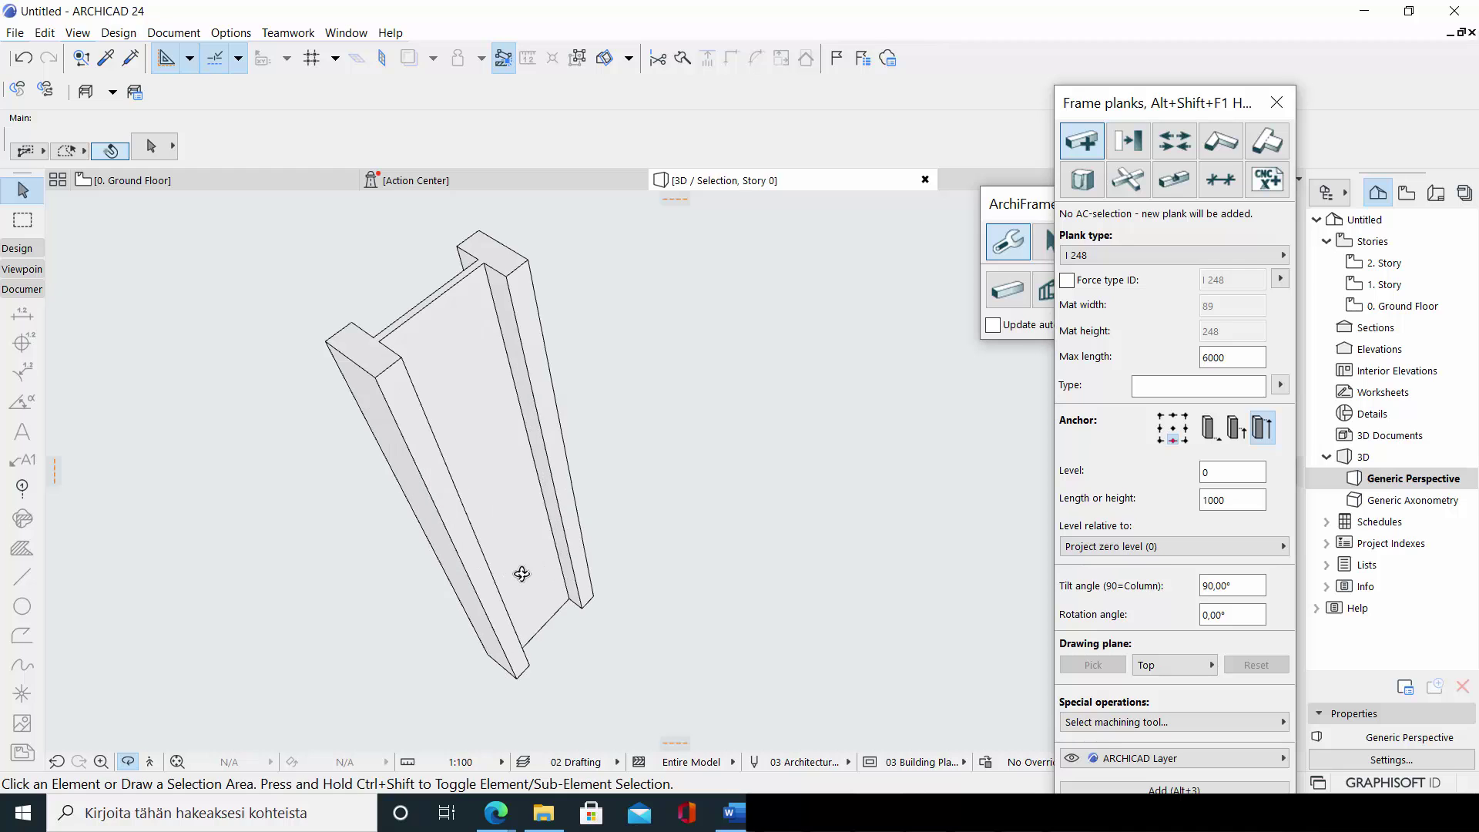